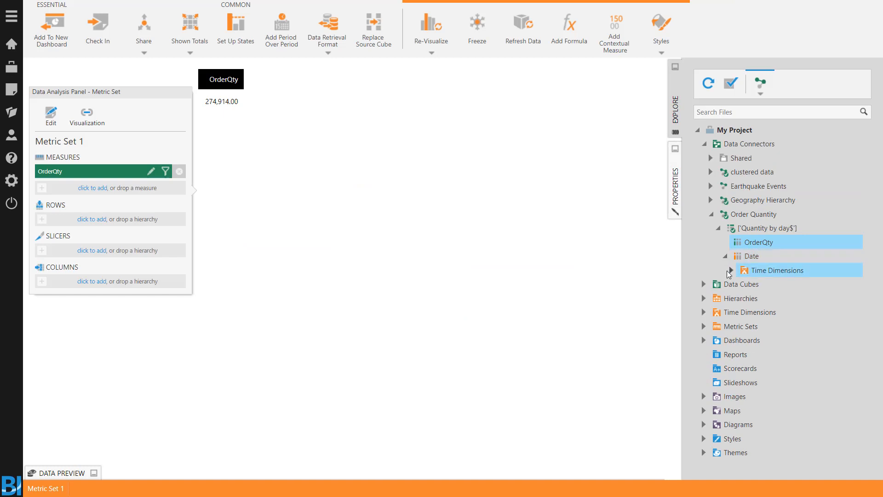
# Step: Add the Month level of Time Dimension 1's Year > Month > Day hierarchy under Date to the OrderQty metric set
pyautogui.click(732, 270)
pyautogui.click(739, 284)
pyautogui.click(744, 298)
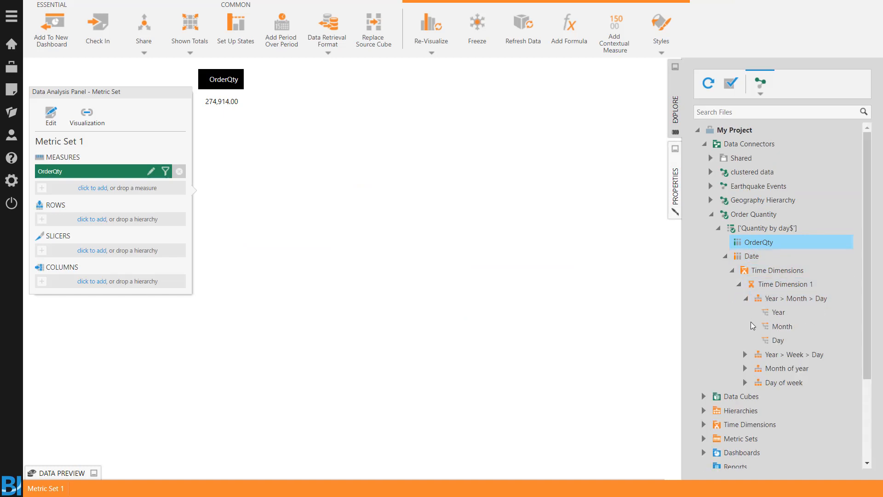
pyautogui.moveTo(831, 329)
pyautogui.mouseDown()
pyautogui.moveTo(791, 330)
pyautogui.moveTo(506, 276)
pyautogui.mouseUp()
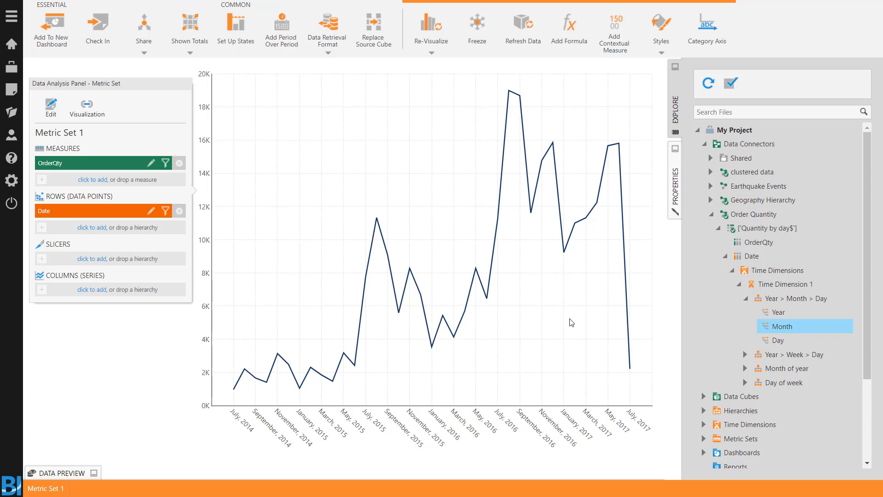
# Step: Add a trend line to the OrderQty line chart, and remove the OrderQty Trend measure again
pyautogui.click(438, 29)
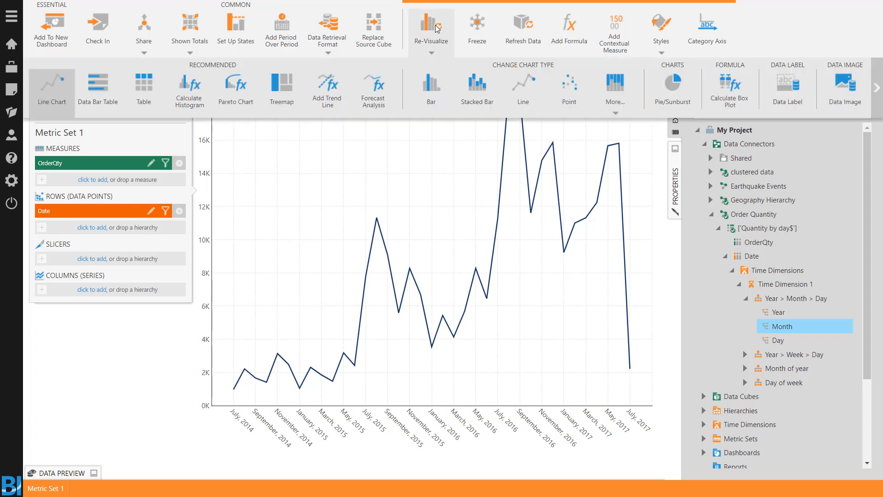
pyautogui.click(329, 91)
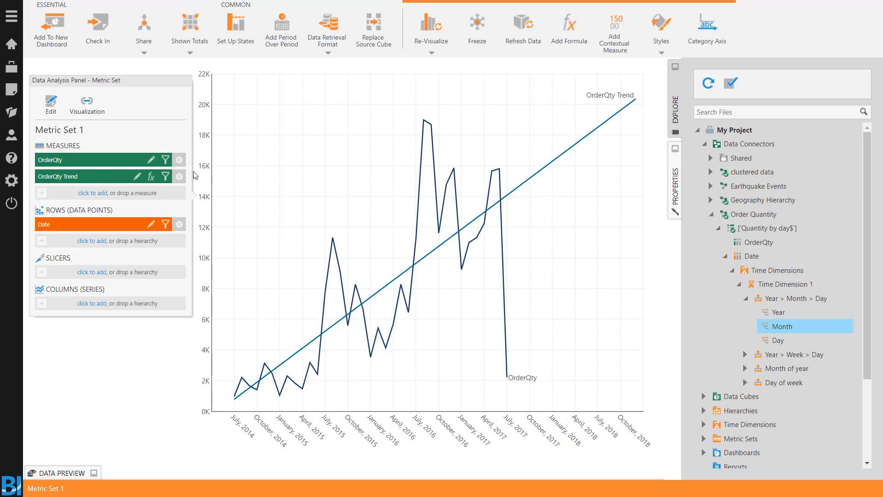
pyautogui.click(179, 177)
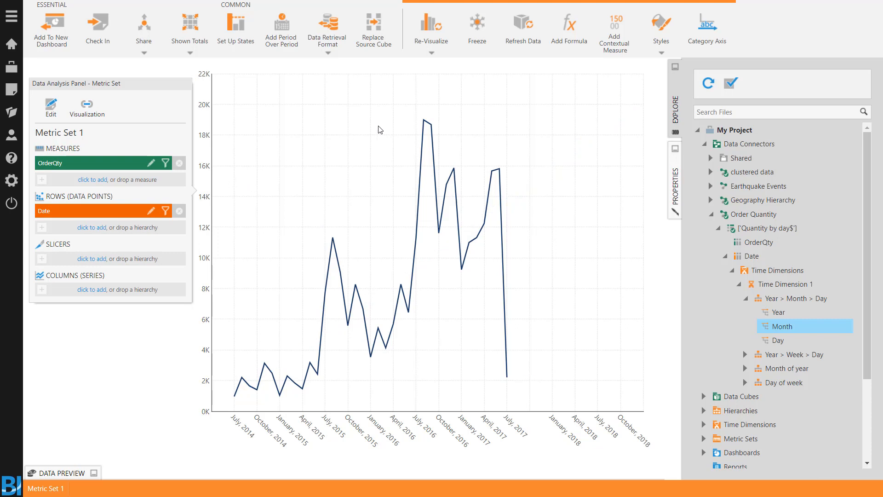
# Step: Re-visualize the OrderQty line chart with Forecast Analysis
pyautogui.click(427, 38)
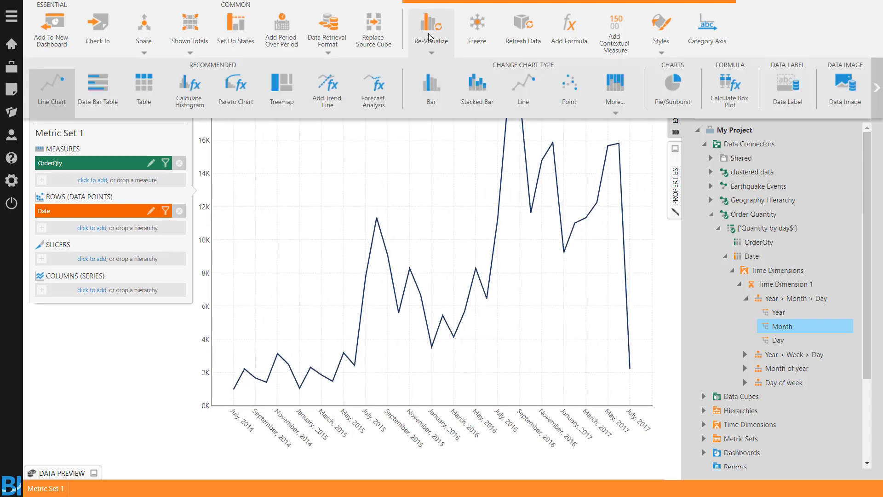
pyautogui.click(380, 88)
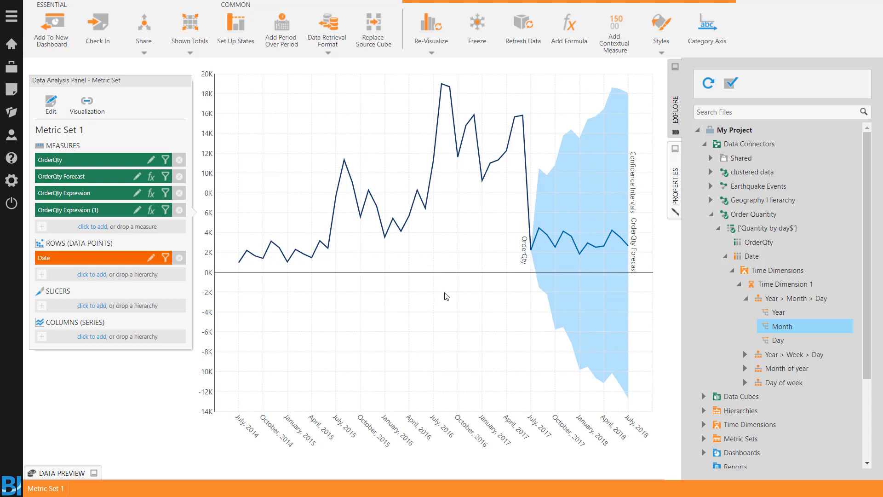
pyautogui.hotkey('ctrl', 's')
# Step: Exclude the last OrderQty data point, where the line drops sharply before the forecast, using the chart's filter
pyautogui.moveTo(623, 162)
pyautogui.rightClick(532, 228)
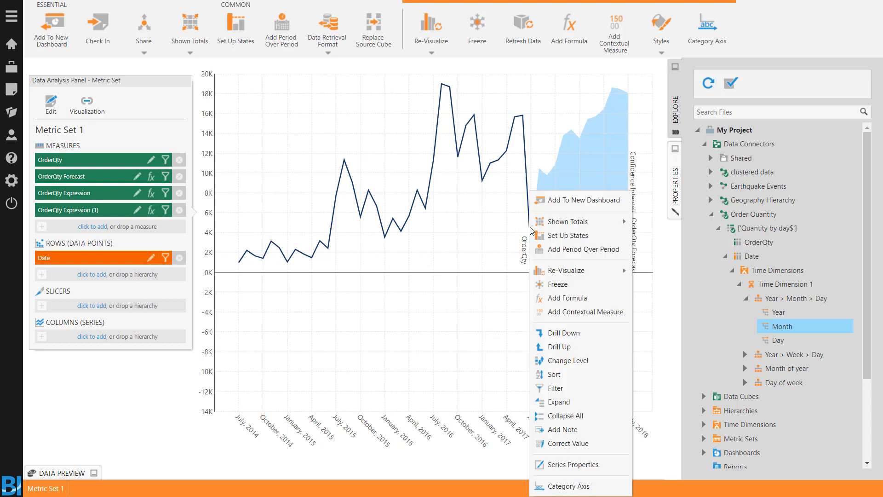
pyautogui.click(573, 388)
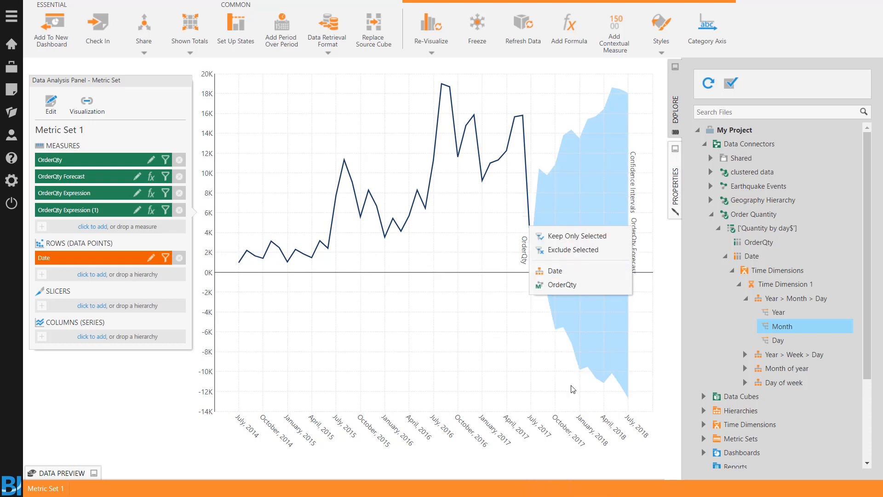
pyautogui.click(600, 249)
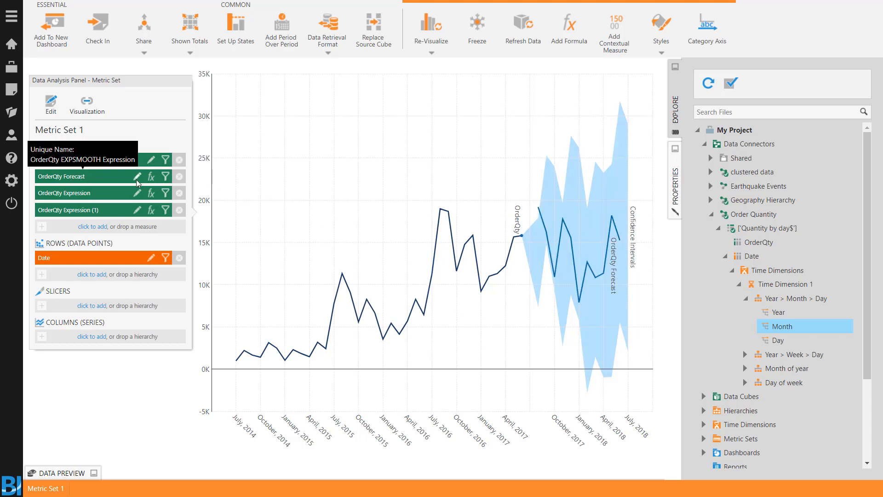
# Step: View the formula behind the OrderQty Forecast measure and the Forecast Analysis option among the re-visualization choices
pyautogui.click(151, 176)
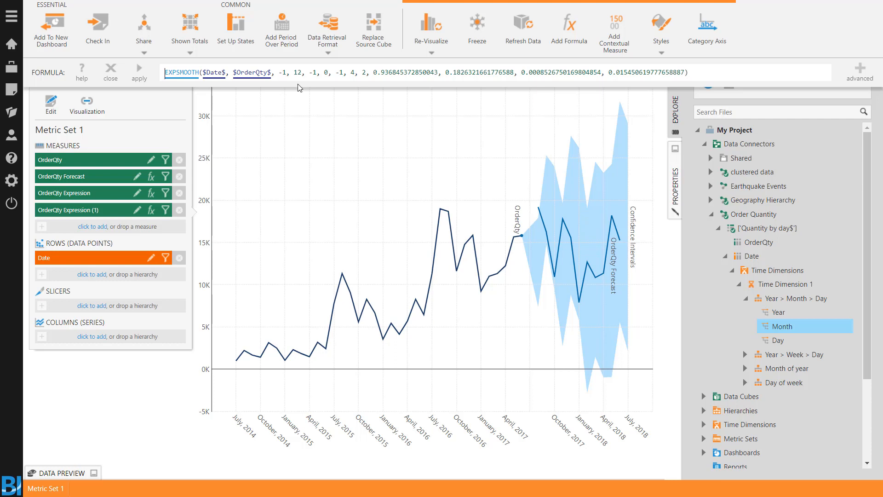
pyautogui.click(111, 70)
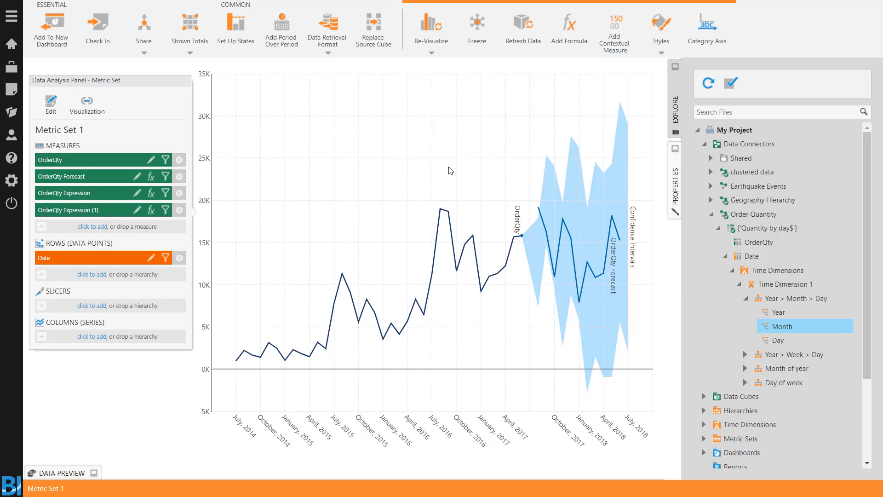
pyautogui.click(423, 33)
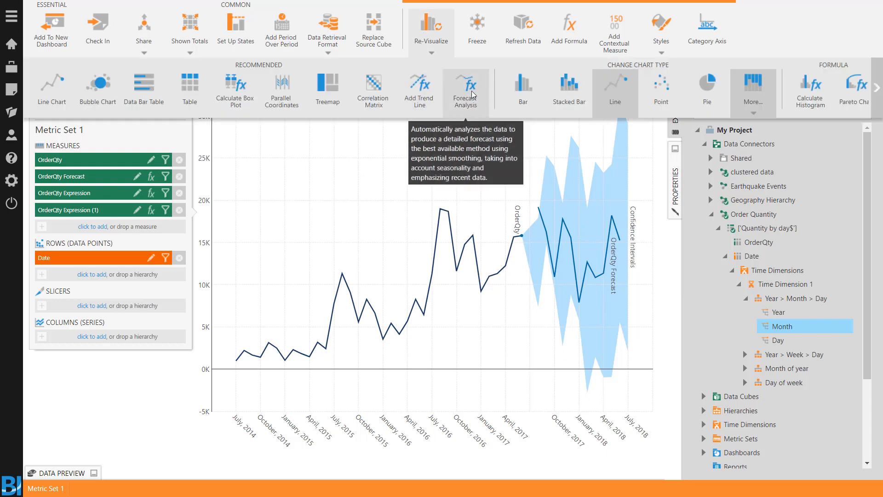
# Step: Start a new formula with the FORECASTING function to view its parameter description
pyautogui.click(565, 28)
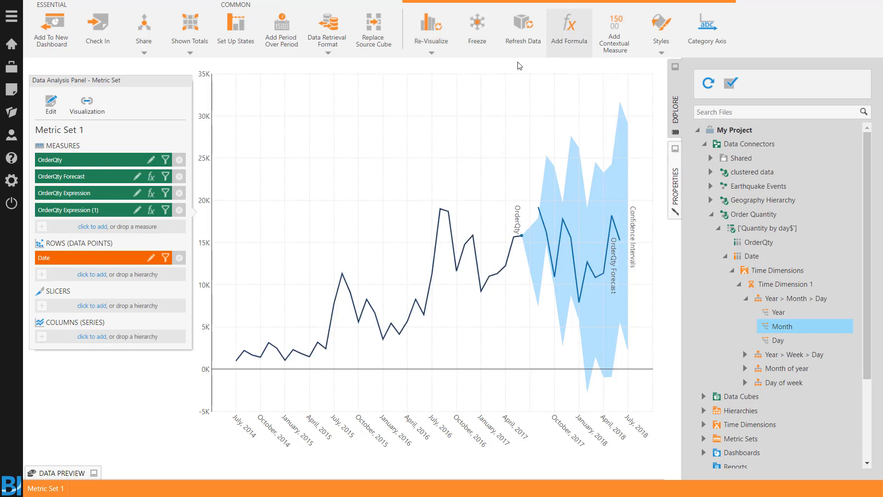
pyautogui.click(291, 77)
pyautogui.write('forec')
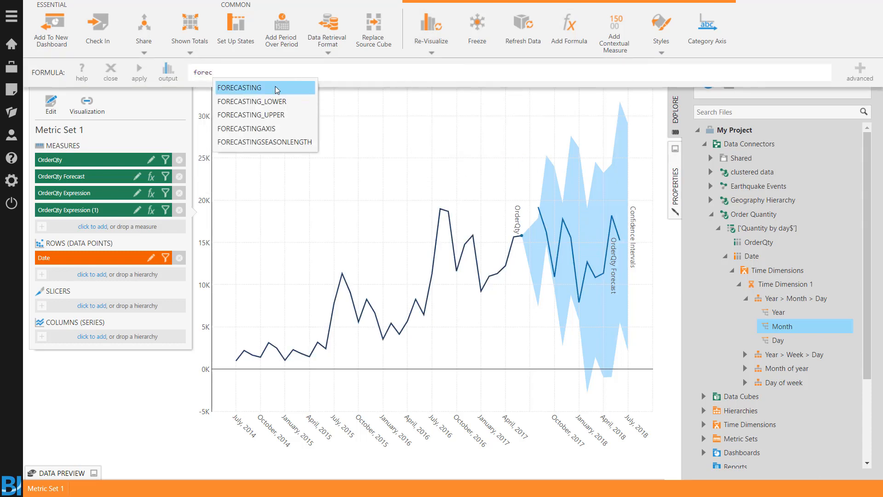
pyautogui.click(272, 87)
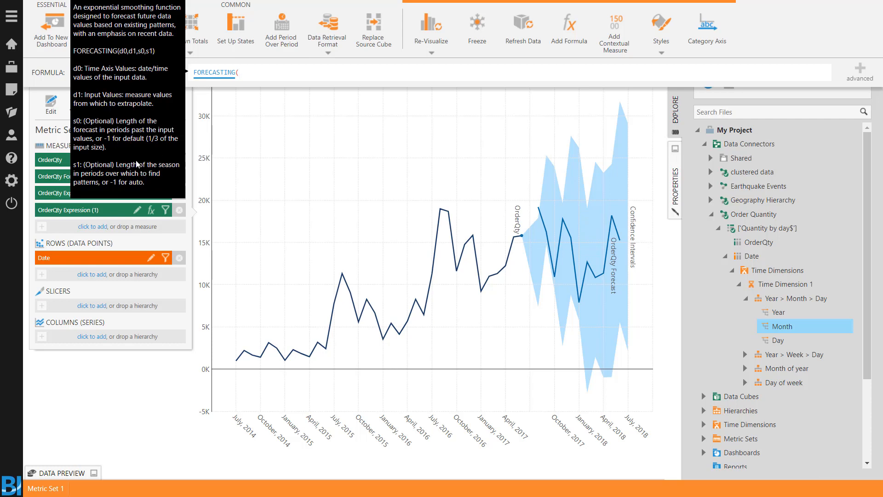
# Step: Replace the FORECASTING function in the new formula with EXPSMOOTH
pyautogui.moveTo(241, 73); pyautogui.dragTo(187, 76)
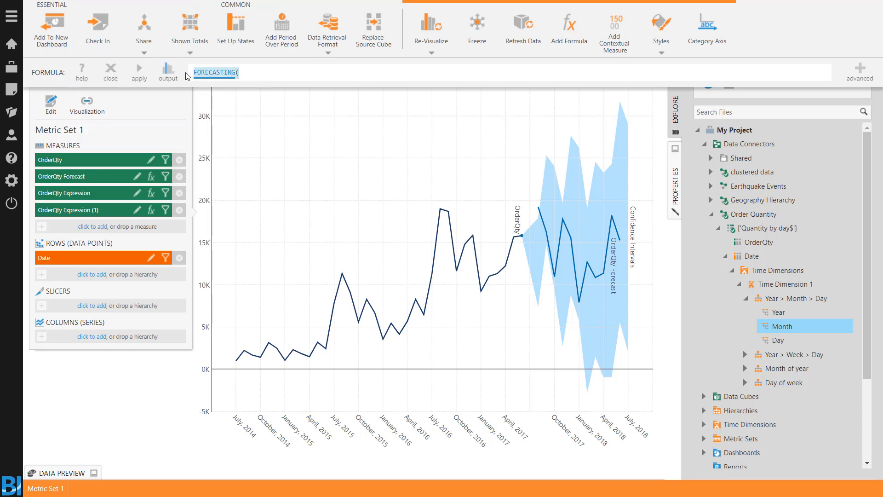
pyautogui.press('BackSpace')
pyautogui.write('exp')
pyautogui.press('Down')
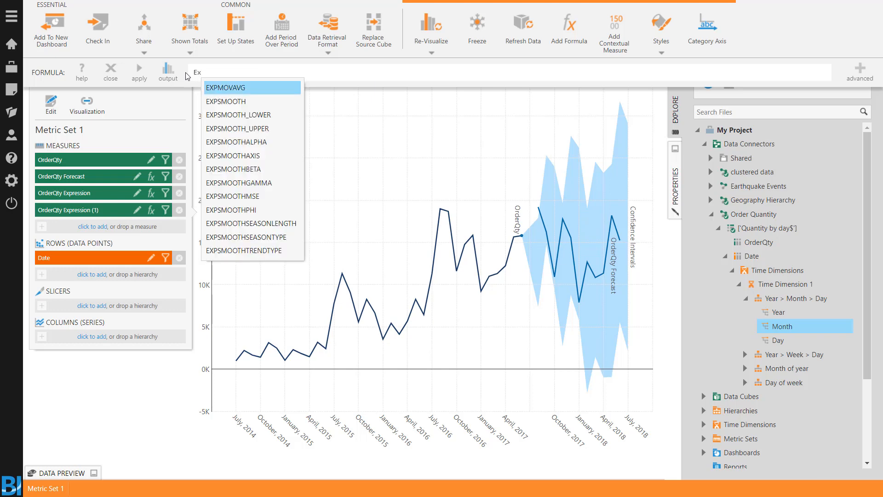
pyautogui.press('Return')
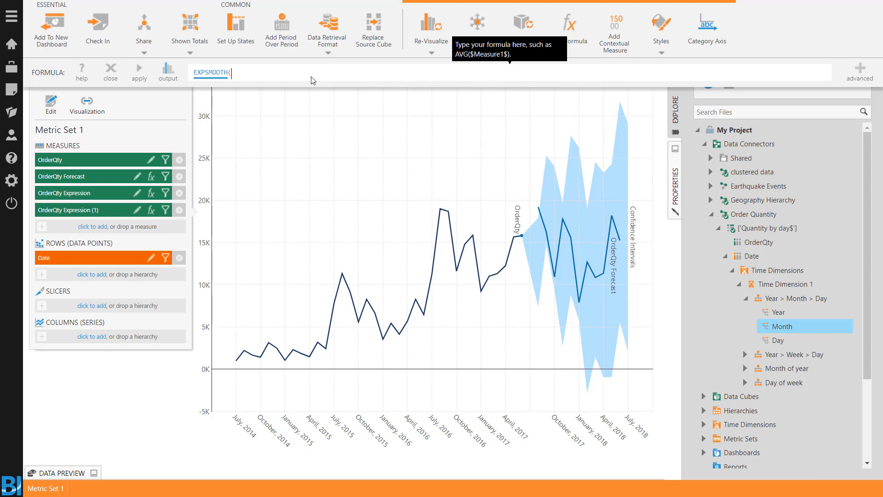
# Step: Create a new metric set from the clustered data structure inside the clustered data connector
pyautogui.click(12, 89)
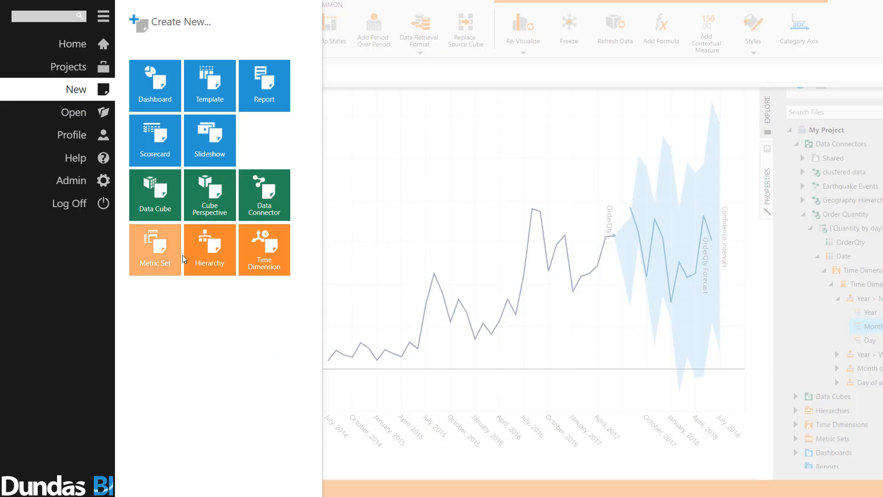
pyautogui.click(148, 248)
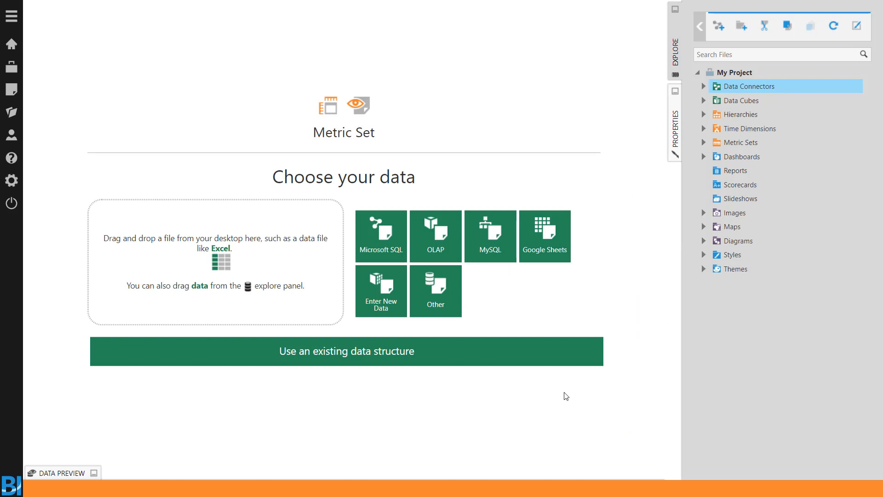
pyautogui.click(709, 88)
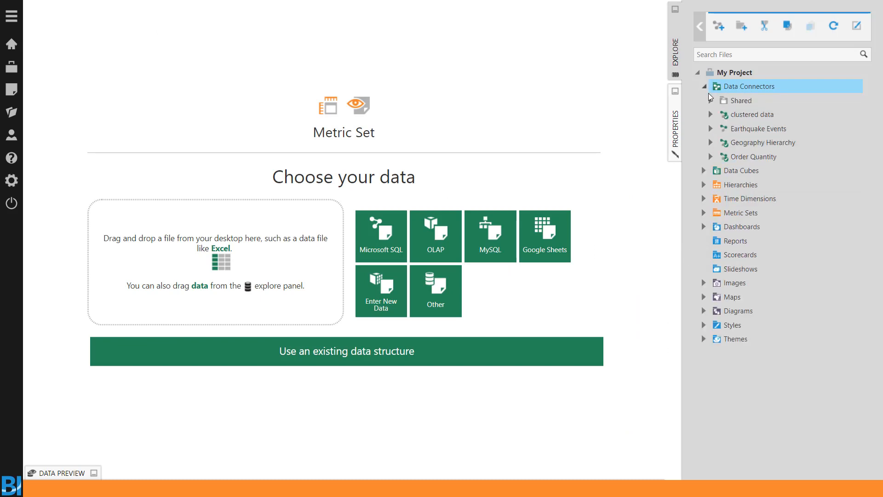
pyautogui.click(779, 118)
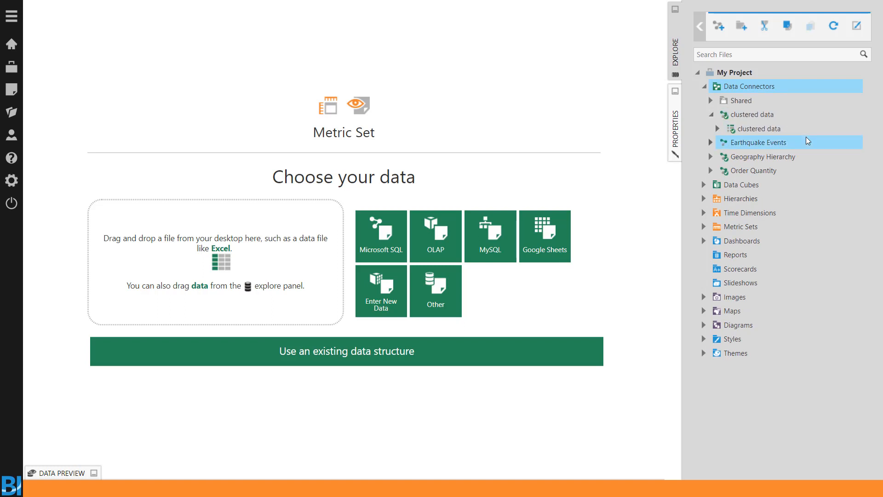
pyautogui.moveTo(804, 132); pyautogui.dragTo(442, 147)
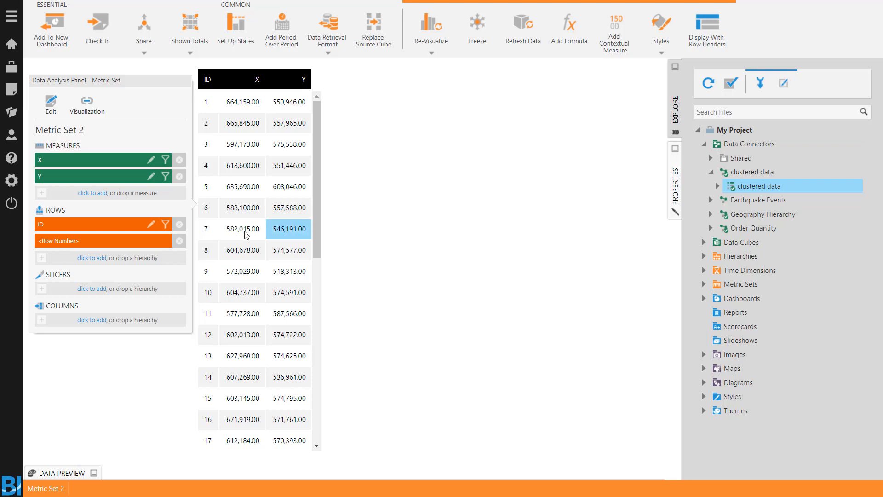
# Step: Remove the Row Number entry from the metric set's rows and display the table with row headers
pyautogui.click(180, 240)
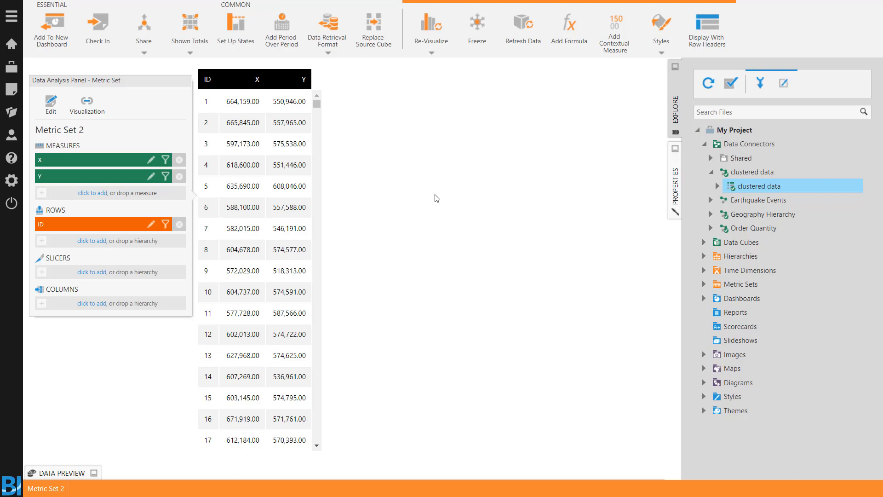
pyautogui.click(719, 26)
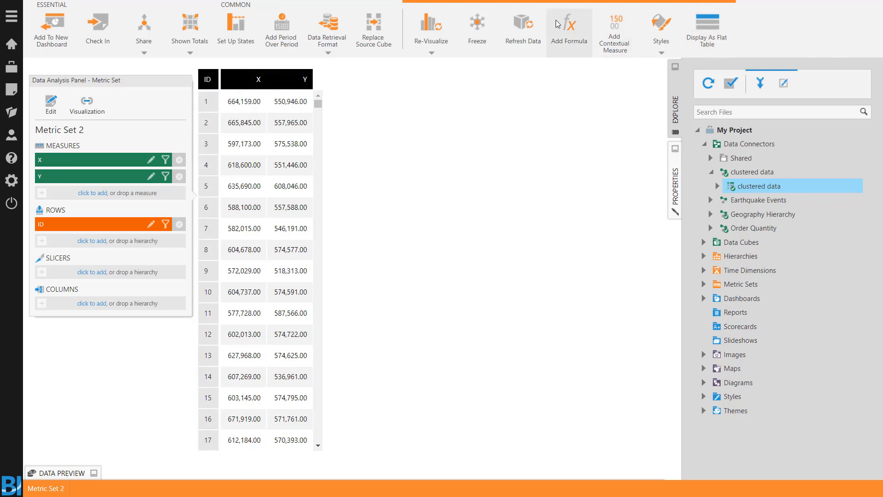
# Step: Start a new formula using the CLUSTERING function with the X and Y measures as its inputs
pyautogui.click(571, 32)
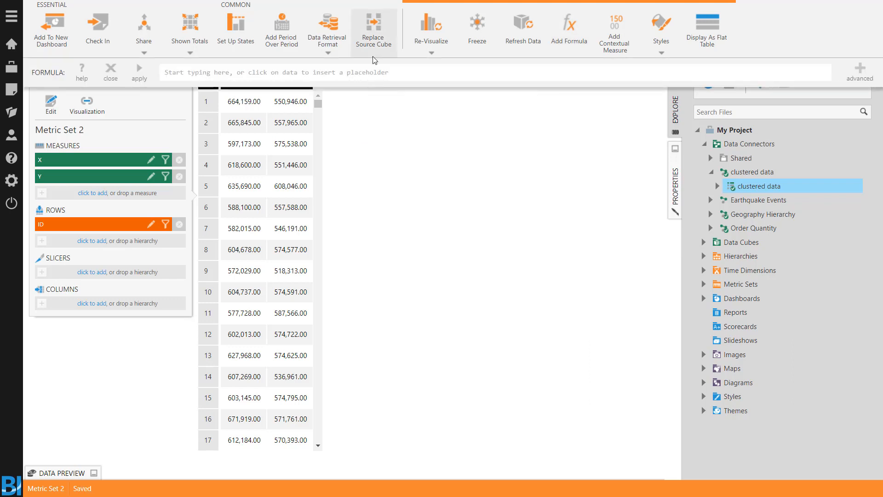
pyautogui.write('clus')
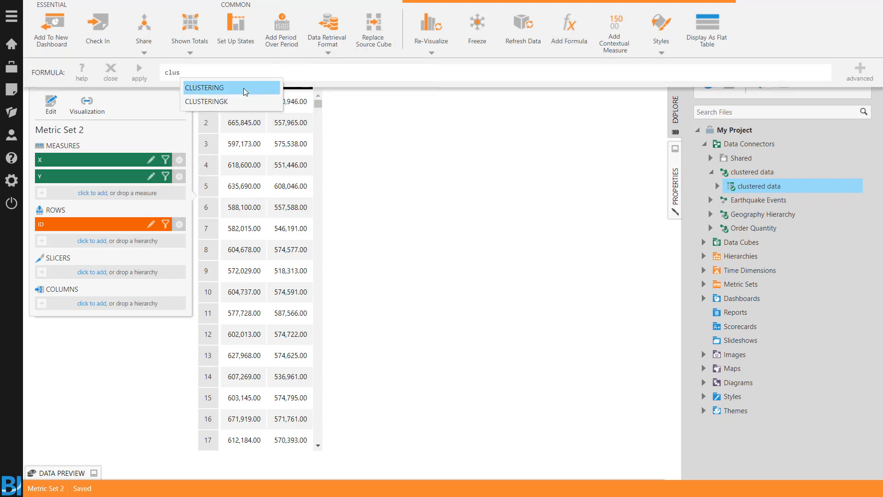
pyautogui.click(245, 88)
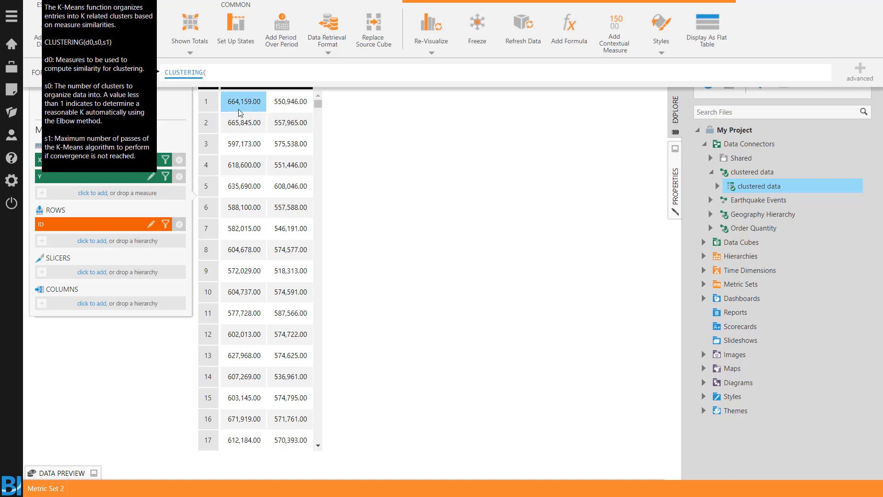
pyautogui.click(247, 102)
pyautogui.write(',')
pyautogui.write('$Y$ ')
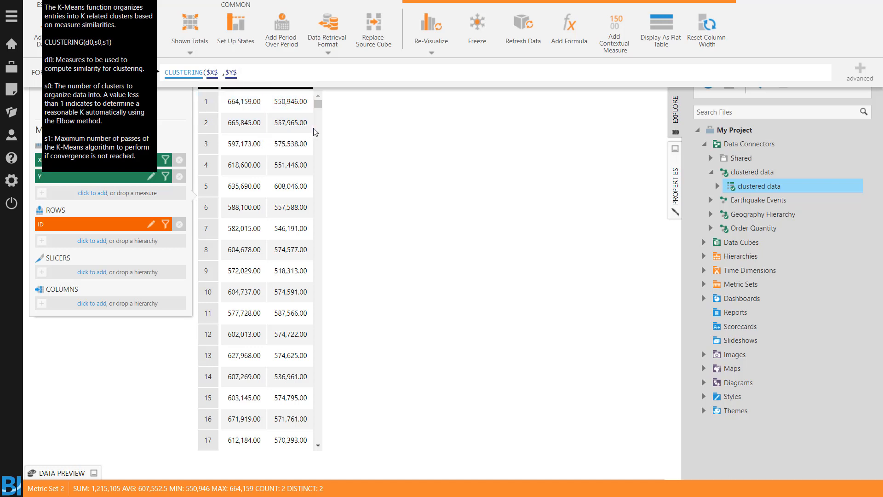
# Step: Complete the formula as CLUSTERING($X$ ,$Y$ ) without optional arguments, apply it, and close the formula editor
pyautogui.write(',')
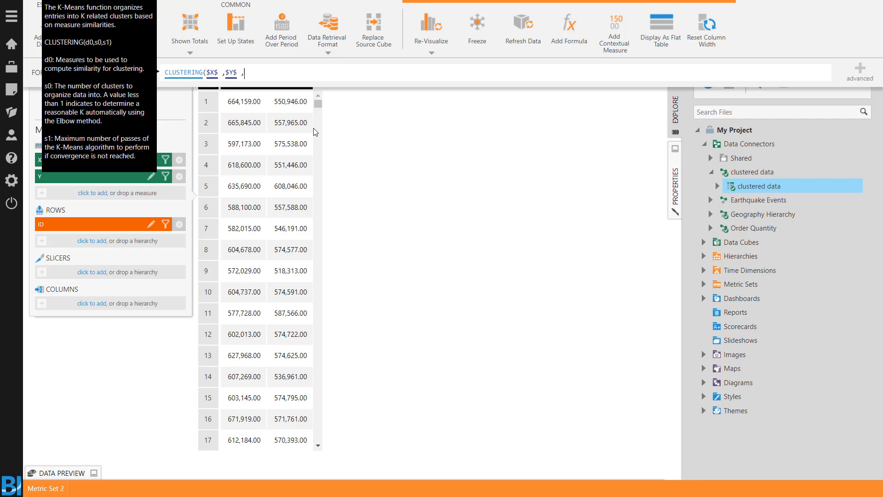
pyautogui.press('BackSpace')
pyautogui.hotkey('shift', 'Home')
pyautogui.press('Home')
pyautogui.write(')')
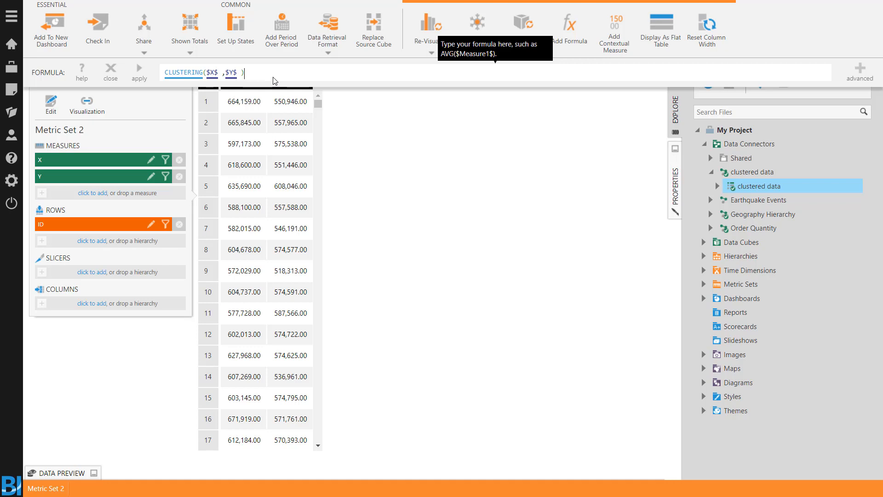
pyautogui.click(138, 69)
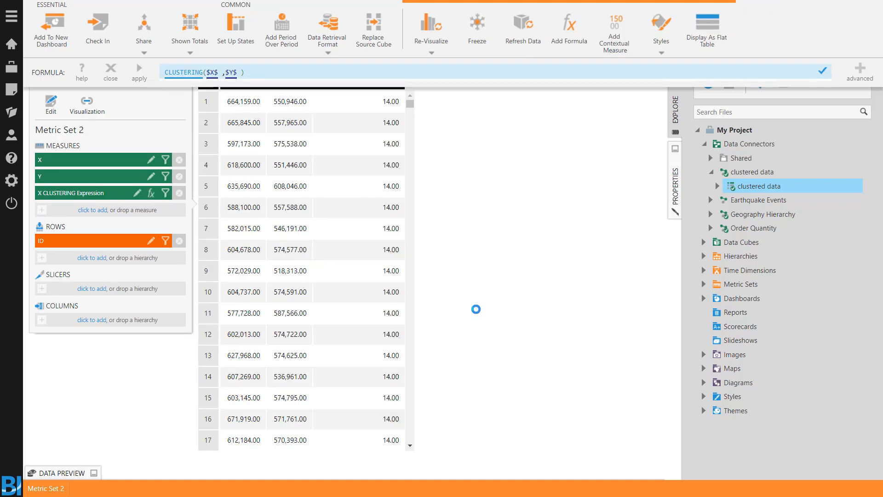
pyautogui.click(111, 71)
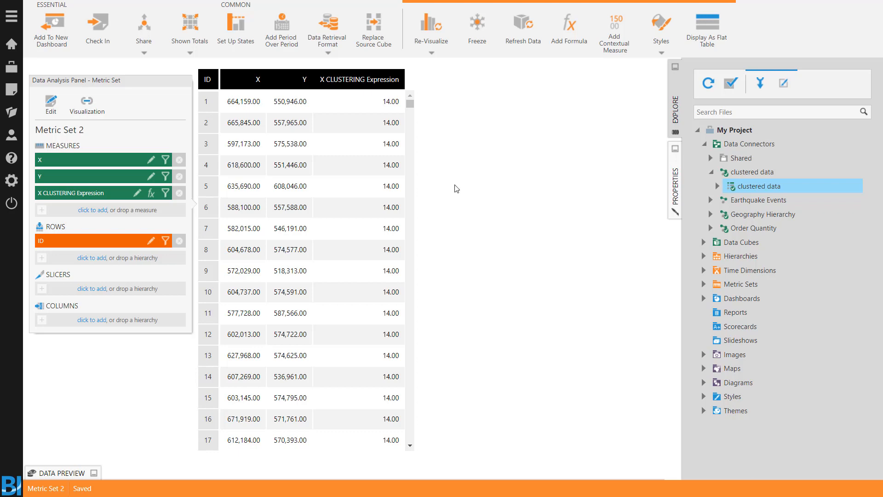
pyautogui.scroll(-7, 364, 115)
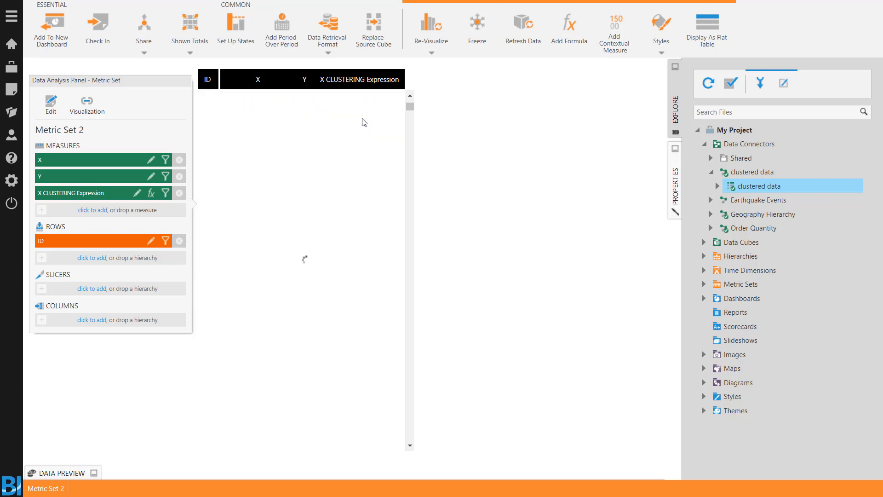
# Step: Examine the cluster numbers in the X CLUSTERING Expression column across the table's ID rows
pyautogui.scroll(-15, 353, 213)
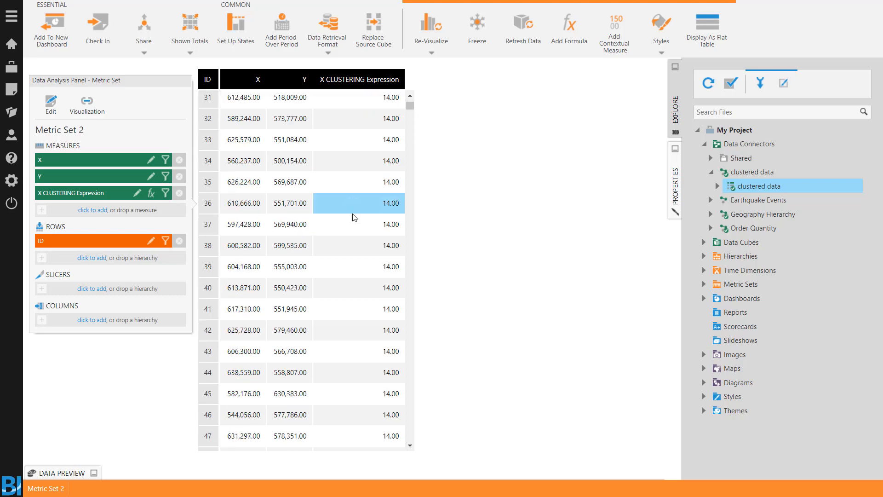
pyautogui.scroll(-20, 353, 216)
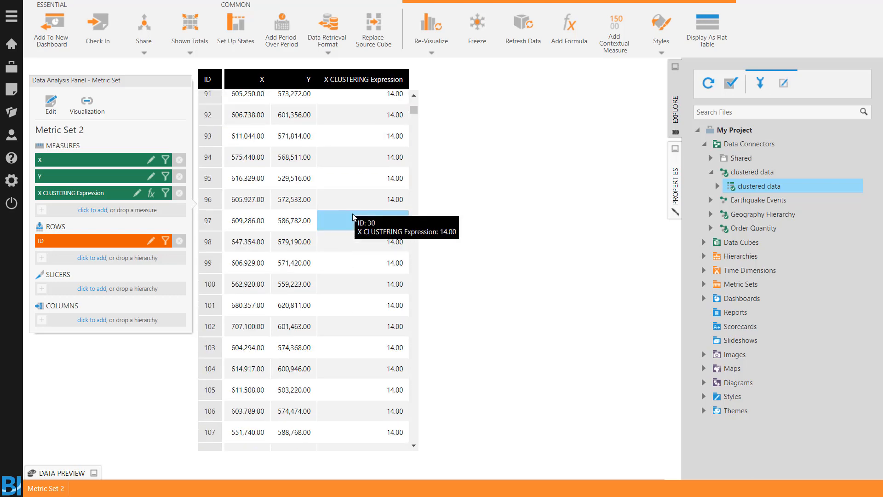
pyautogui.scroll(-20, 352, 216)
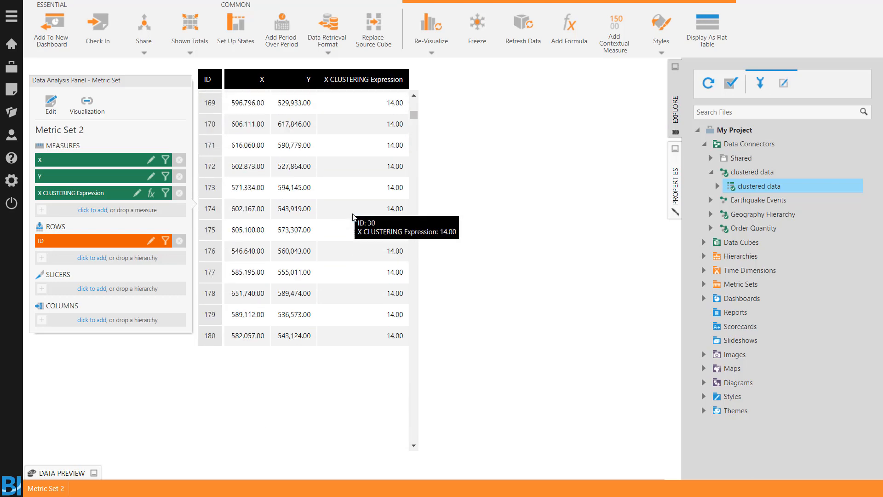
pyautogui.scroll(-20, 354, 216)
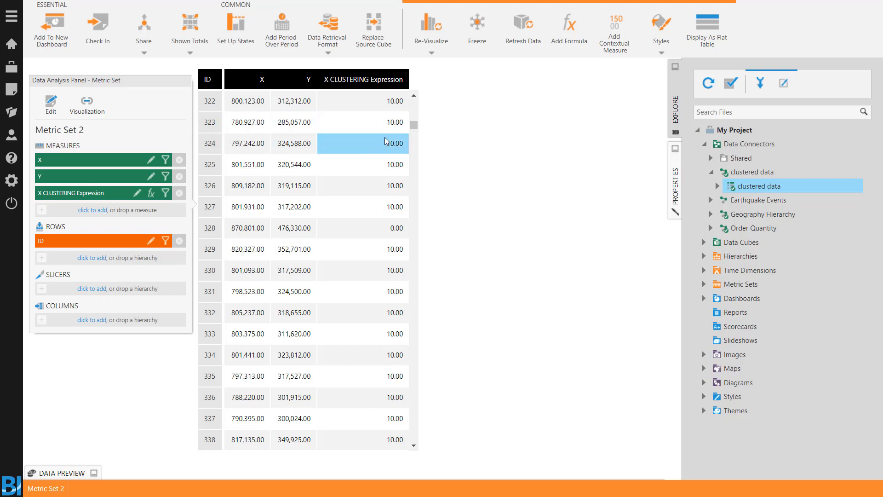
pyautogui.moveTo(382, 143)
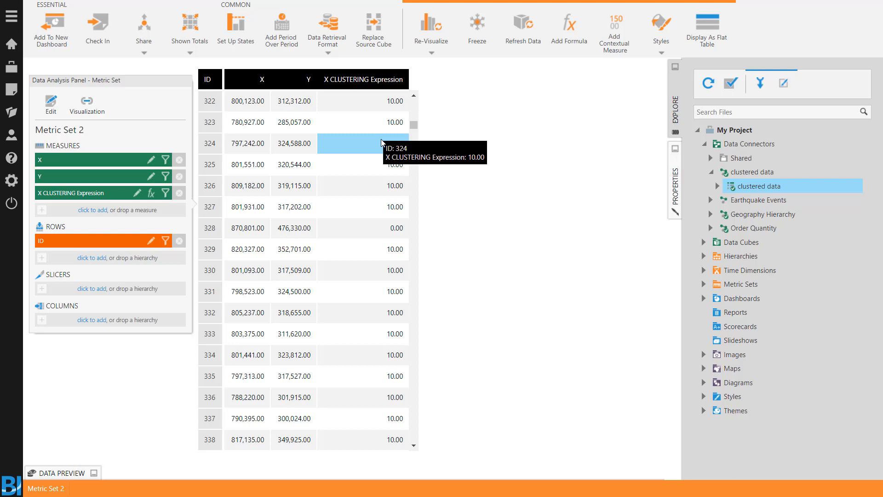
# Step: Re-visualize the metric set as a scatter plot and remove the X CLUSTERING Expression series from it
pyautogui.click(434, 30)
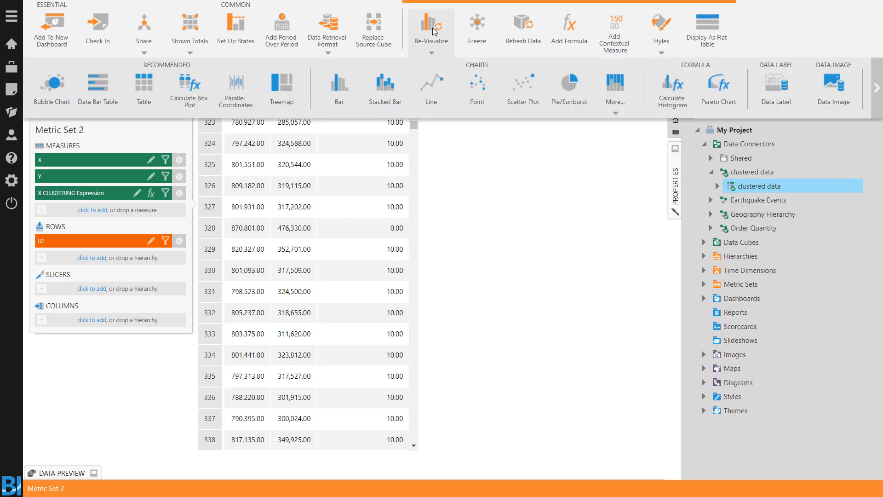
pyautogui.click(521, 114)
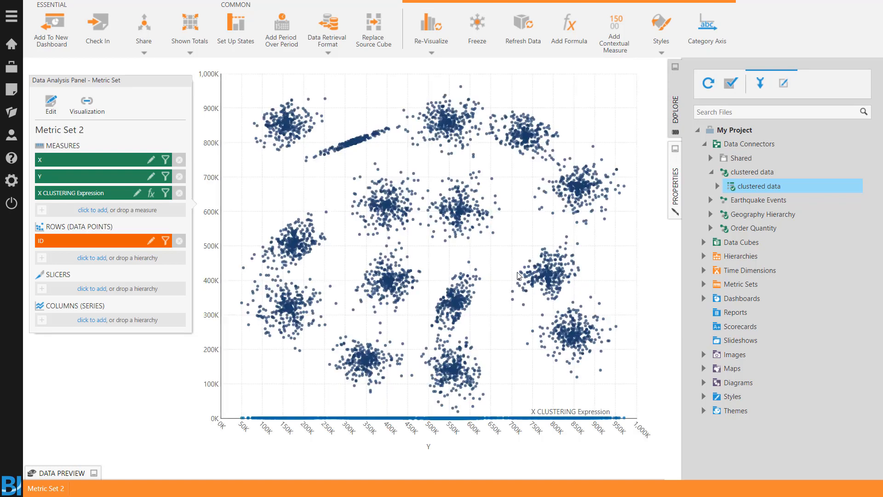
pyautogui.click(87, 107)
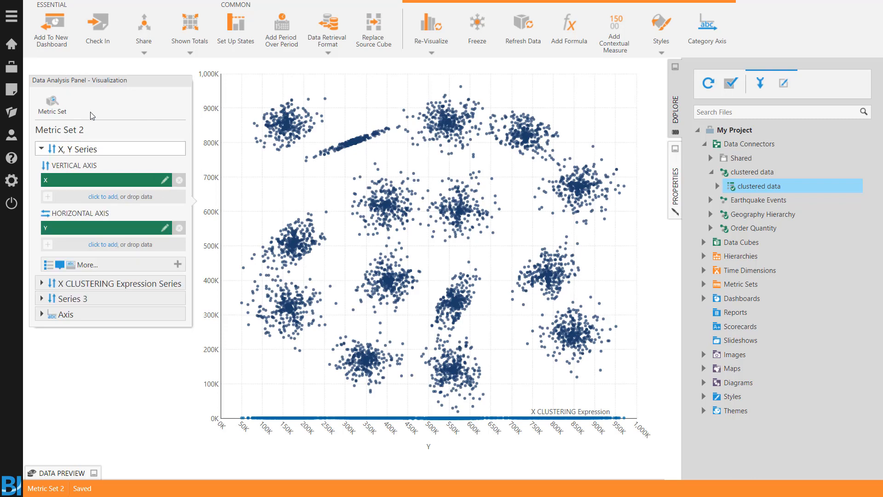
pyautogui.click(111, 282)
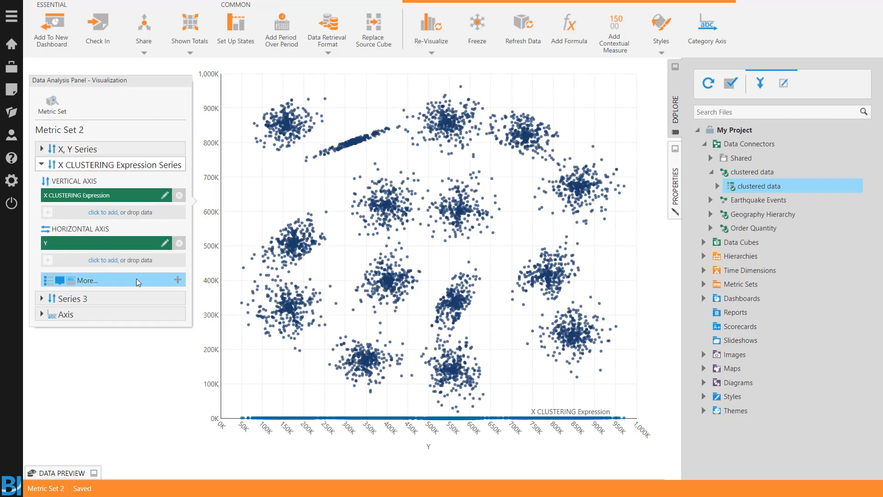
pyautogui.click(181, 196)
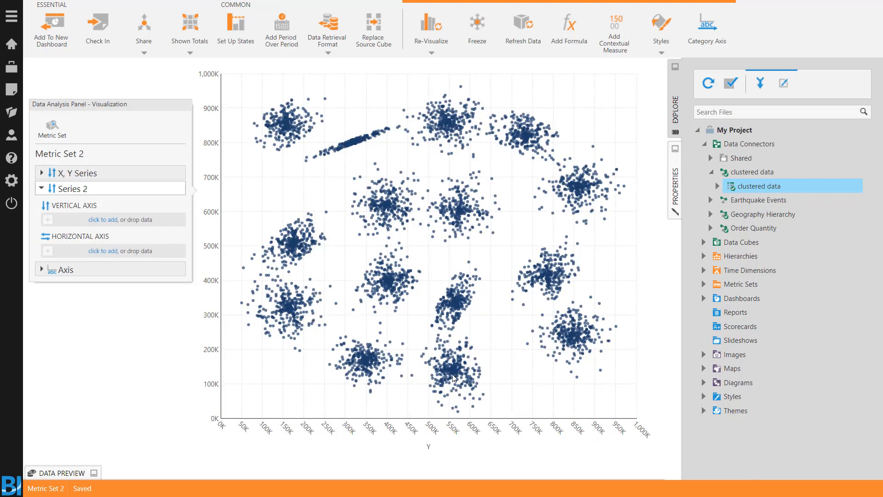
# Step: Color the data points of the X, Y series by the X CLUSTERING Expression measure
pyautogui.click(98, 178)
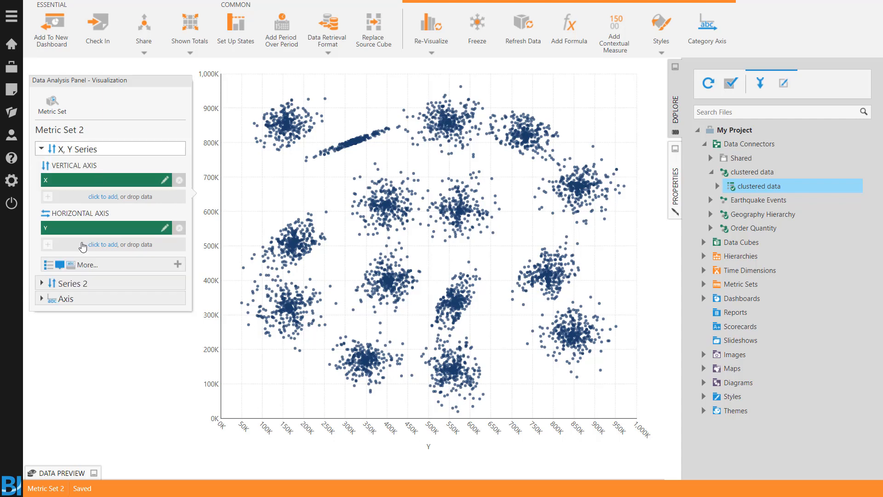
pyautogui.click(88, 260)
pyautogui.scroll(-5, 129, 218)
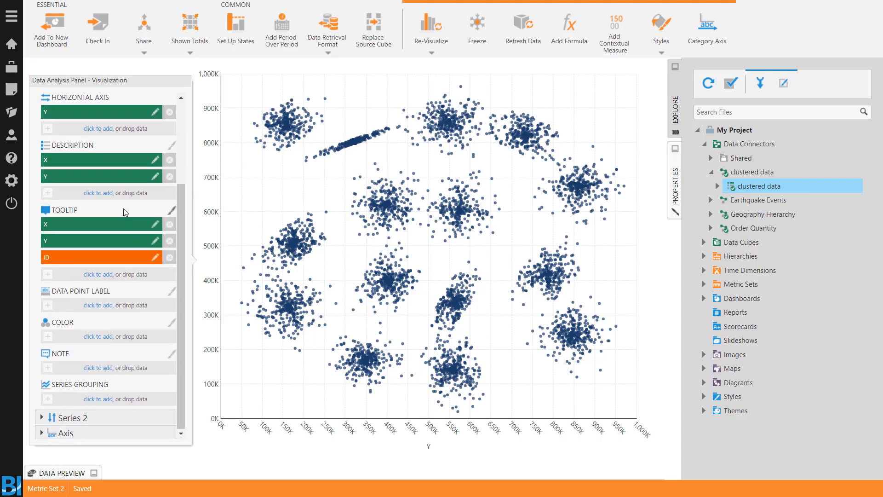
pyautogui.click(107, 336)
pyautogui.click(94, 236)
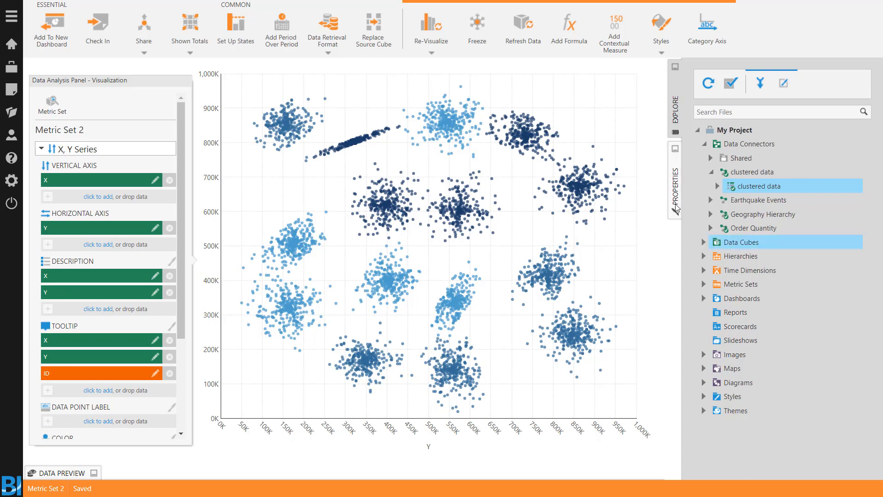
# Step: Change the To Color of the chart's auto color rule to the dark magenta #671A3E
pyautogui.click(675, 187)
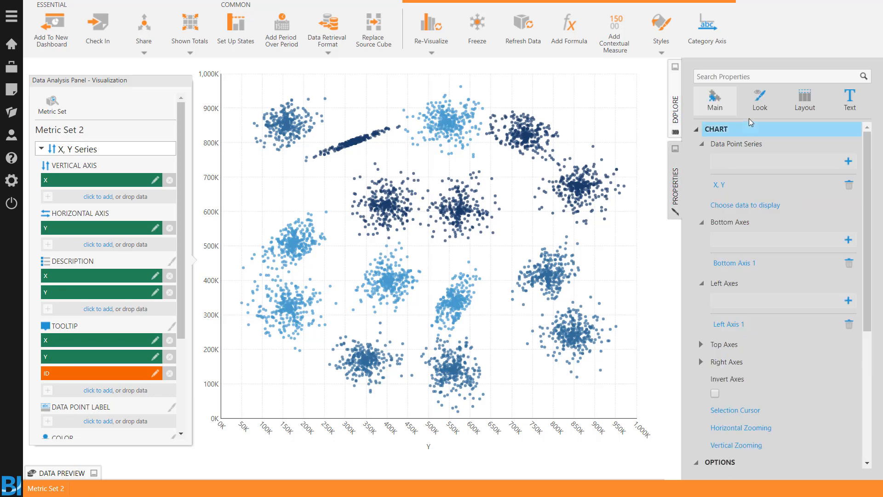
pyautogui.click(759, 101)
pyautogui.click(745, 201)
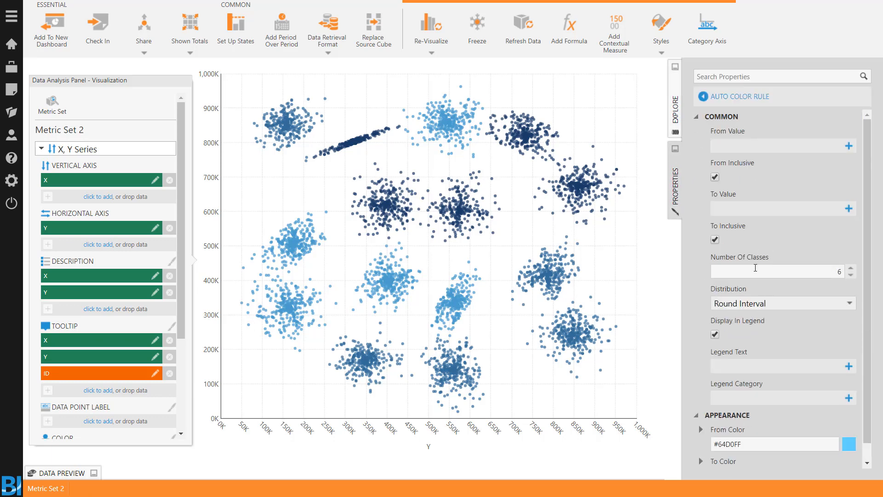
pyautogui.scroll(-1, 755, 268)
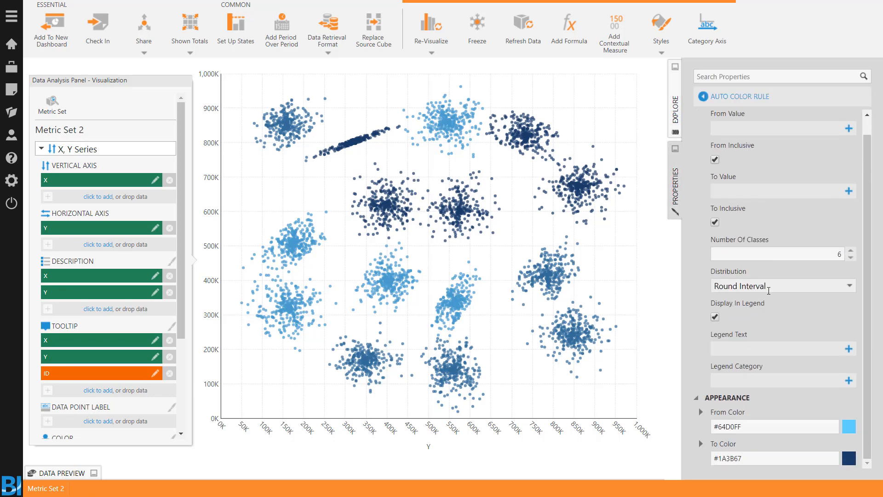
pyautogui.click(849, 459)
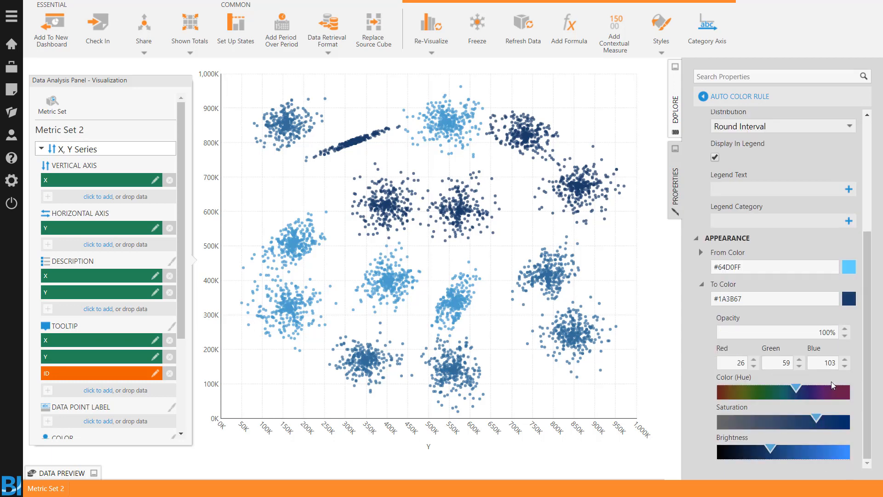
pyautogui.click(725, 394)
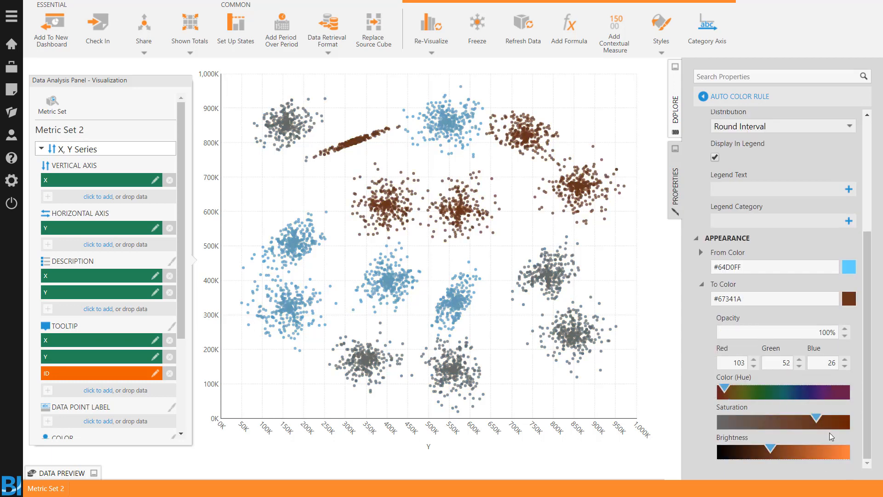
pyautogui.click(840, 392)
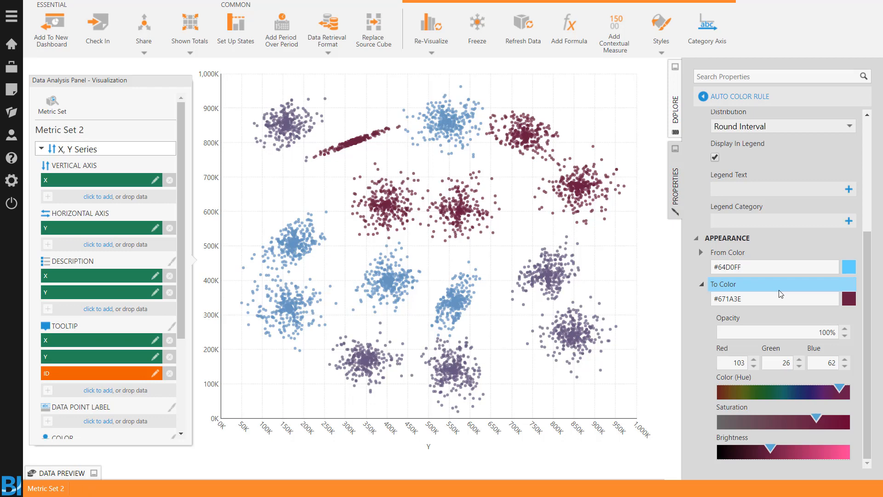
# Step: Open the existing clustered data cube
pyautogui.click(16, 100)
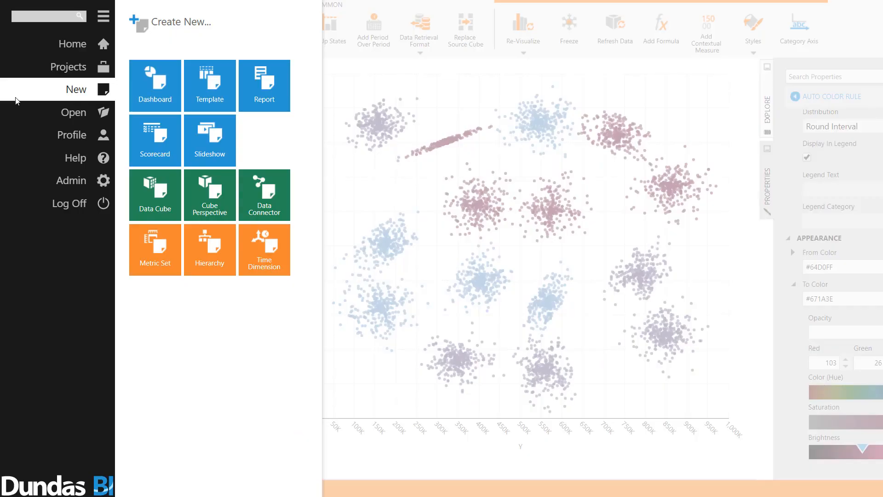
pyautogui.click(74, 112)
pyautogui.click(152, 192)
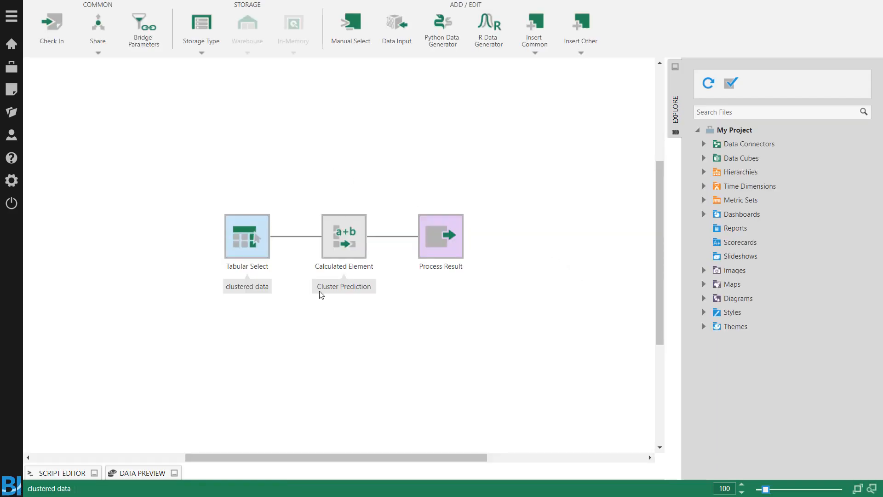
# Step: Review the Cluster prediction expression in the Calculated Element transform and the data cube elements of the Process Result
pyautogui.click(358, 234)
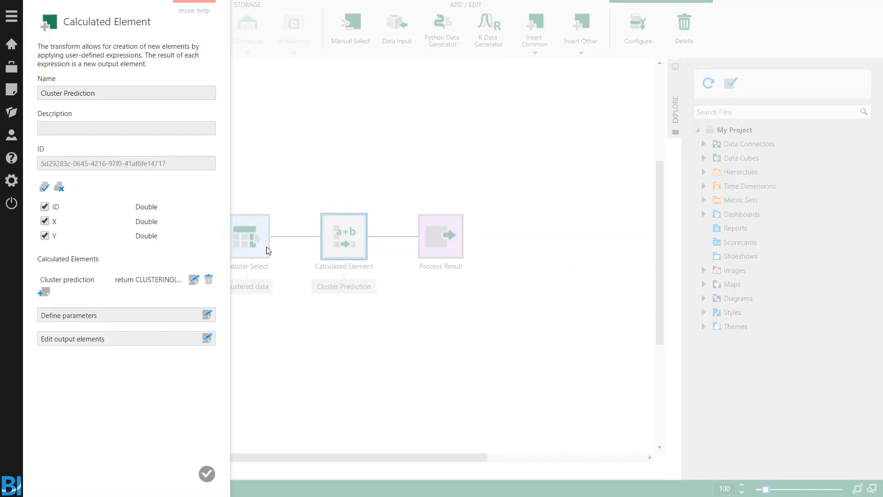
pyautogui.click(193, 279)
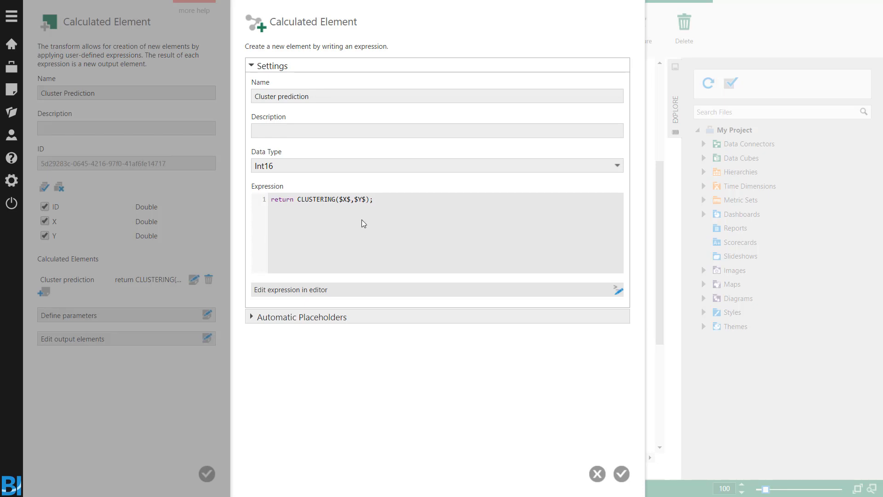
pyautogui.click(597, 474)
pyautogui.click(206, 474)
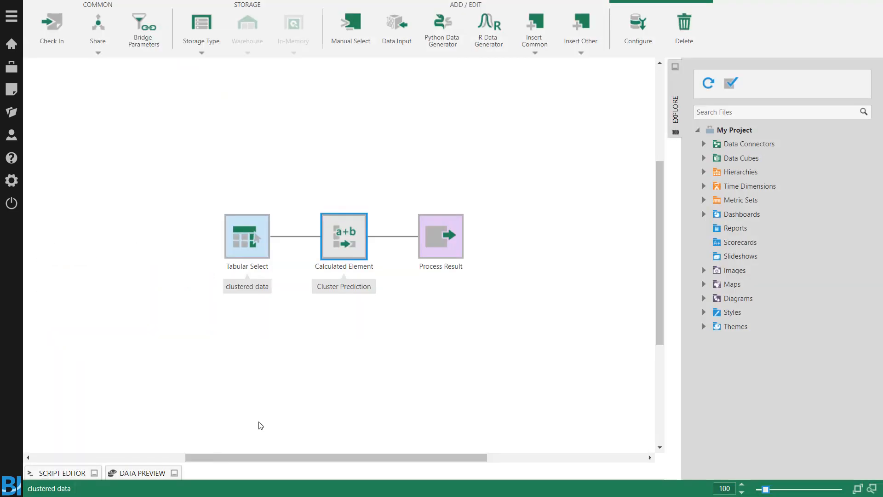
pyautogui.click(436, 247)
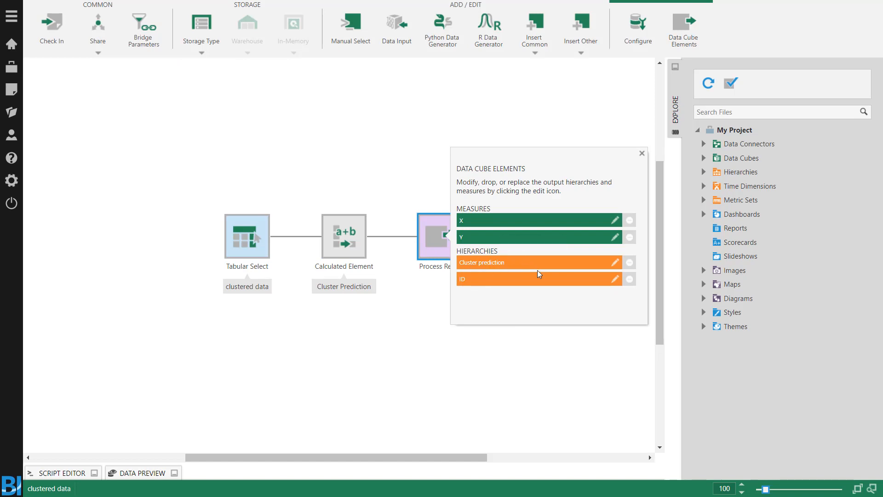
# Step: Create a new metric set from the clustered data cube with measures X and Y and the ID dimension as rows
pyautogui.click(12, 89)
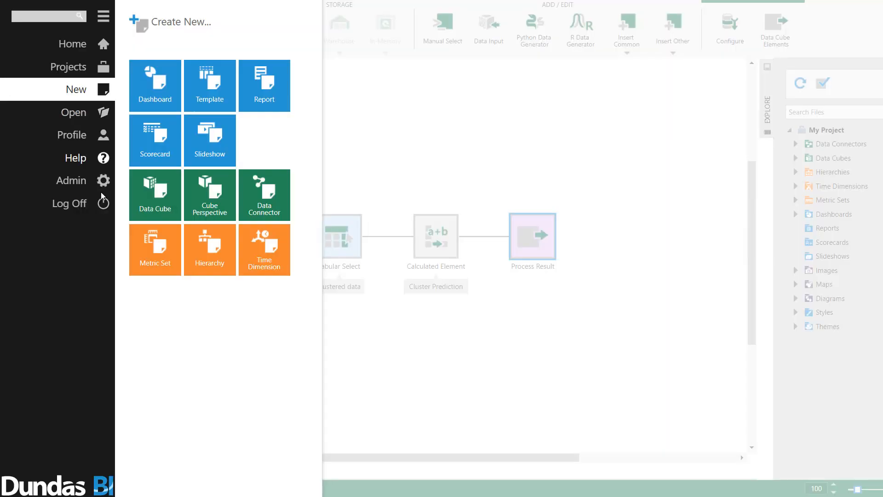
pyautogui.click(154, 242)
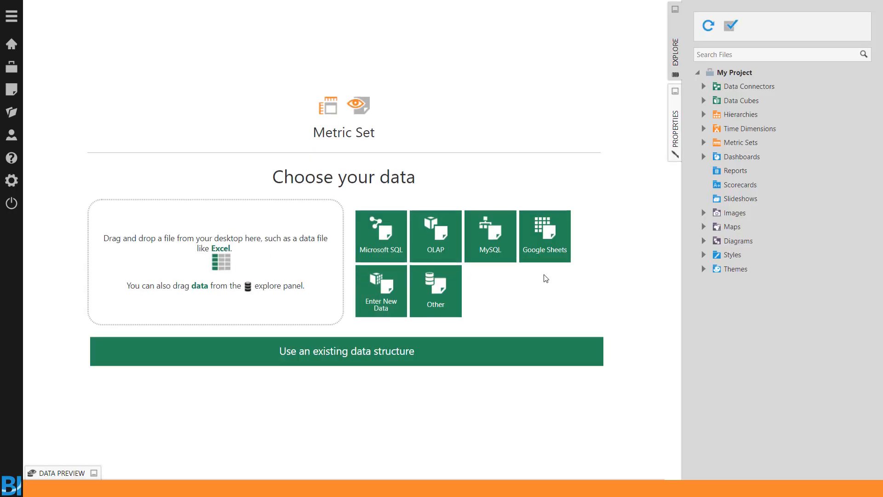
pyautogui.click(704, 100)
pyautogui.click(711, 128)
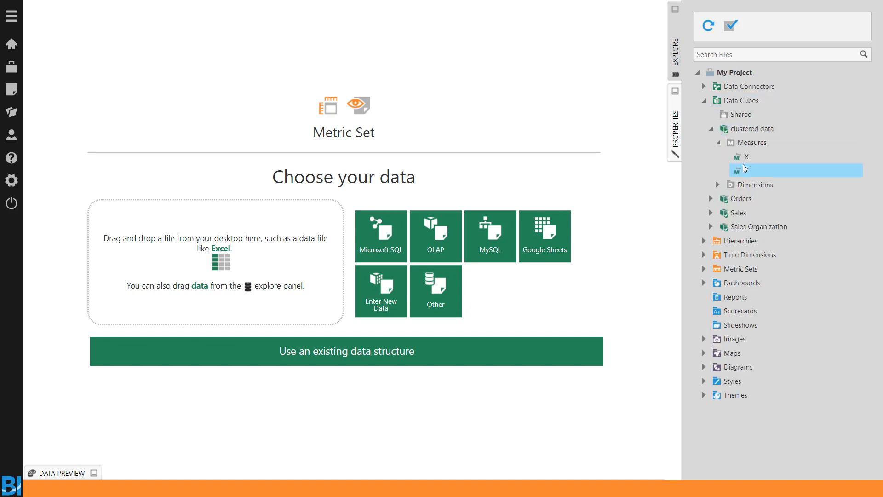
pyautogui.moveTo(745, 169); pyautogui.dragTo(518, 142)
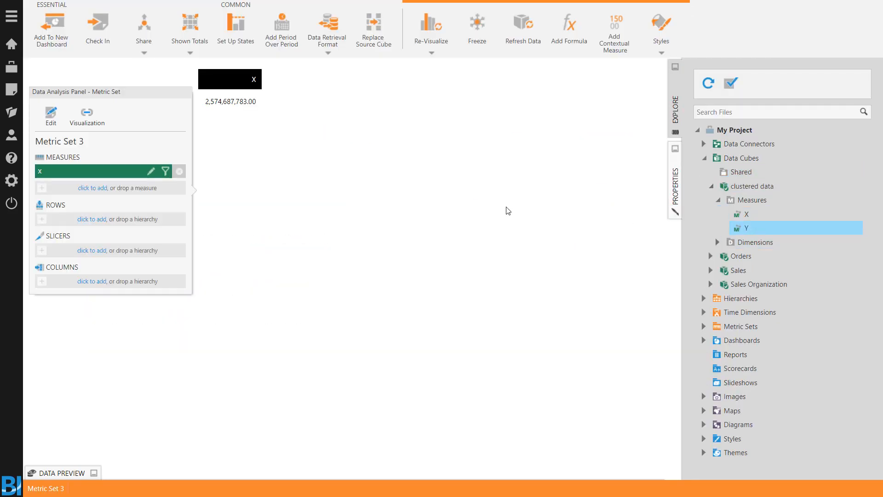
pyautogui.moveTo(508, 210); pyautogui.dragTo(508, 211)
pyautogui.click(718, 242)
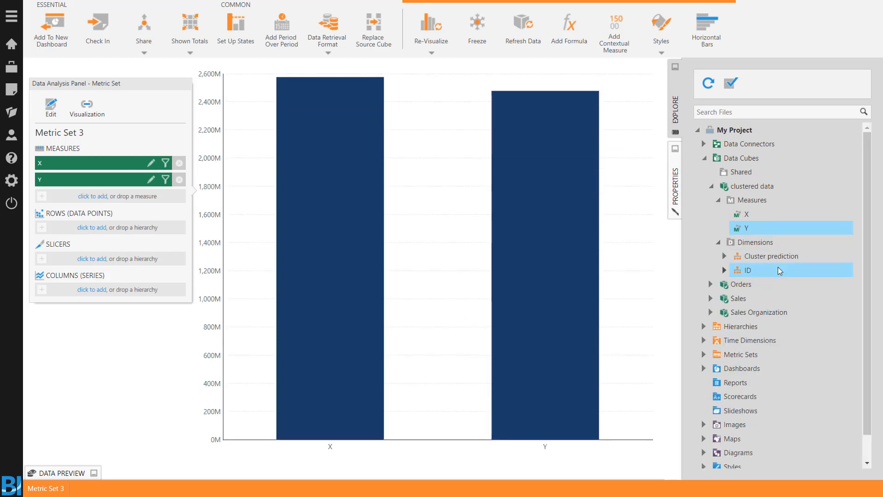
pyautogui.moveTo(780, 271); pyautogui.dragTo(504, 375)
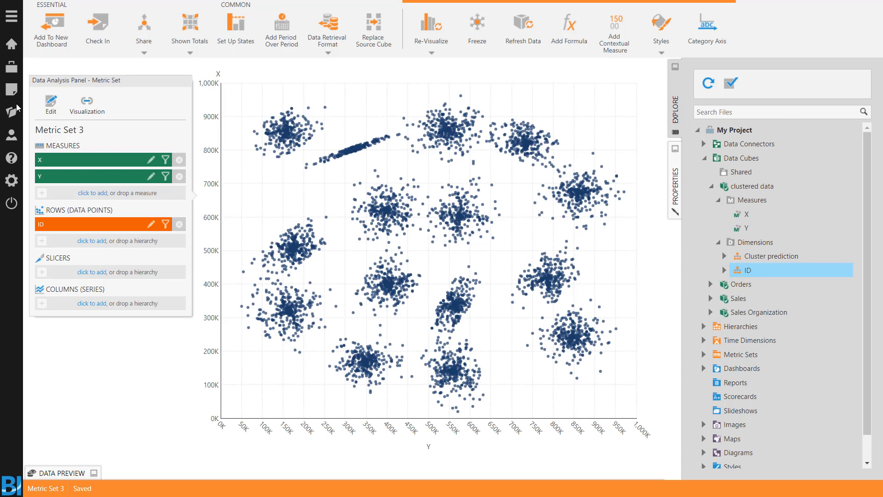
# Step: Color the scatter plot's X, Y series by the Cluster prediction dimension from the clustered data cube
pyautogui.click(87, 105)
pyautogui.click(114, 266)
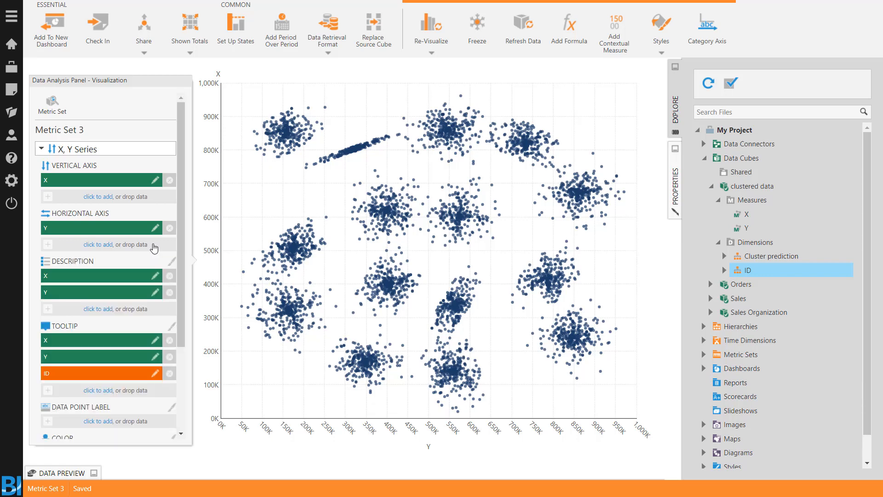
pyautogui.scroll(-3, 153, 247)
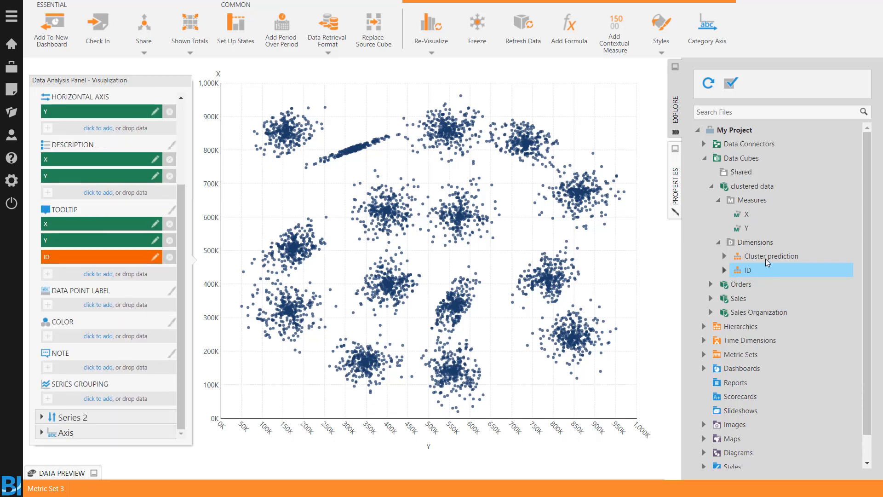
pyautogui.moveTo(771, 256); pyautogui.dragTo(111, 337)
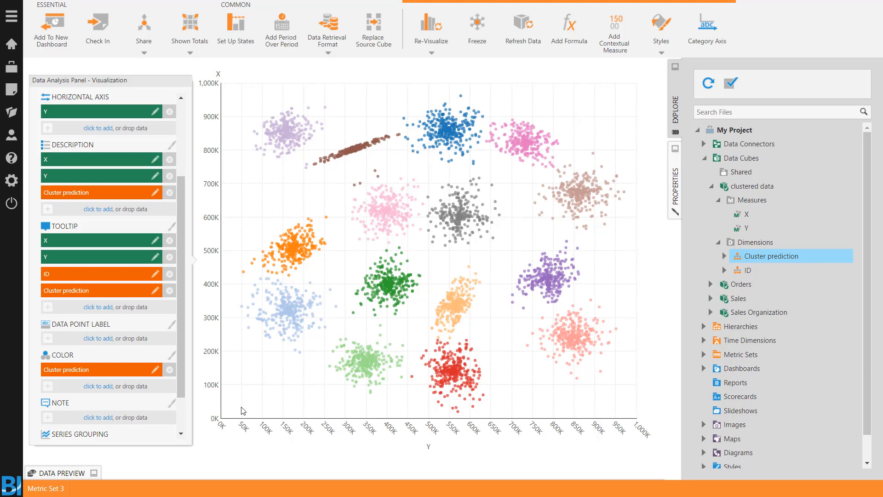
# Step: Create a new metric set from the existing Sales data cube using its SalesYTD measure
pyautogui.click(12, 90)
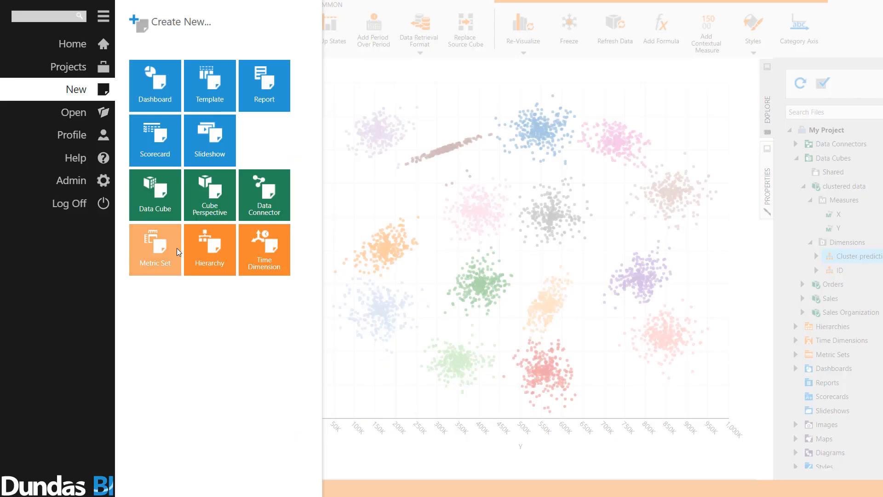
pyautogui.click(156, 193)
pyautogui.click(169, 284)
pyautogui.click(157, 245)
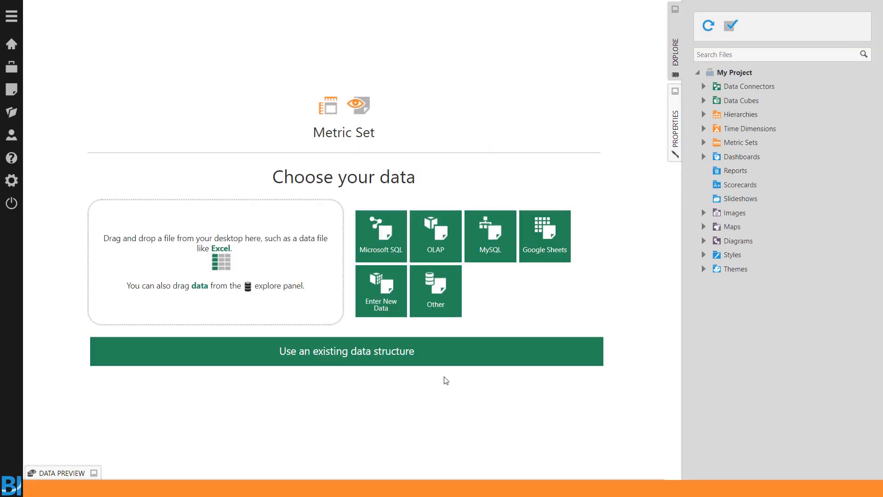
pyautogui.click(451, 349)
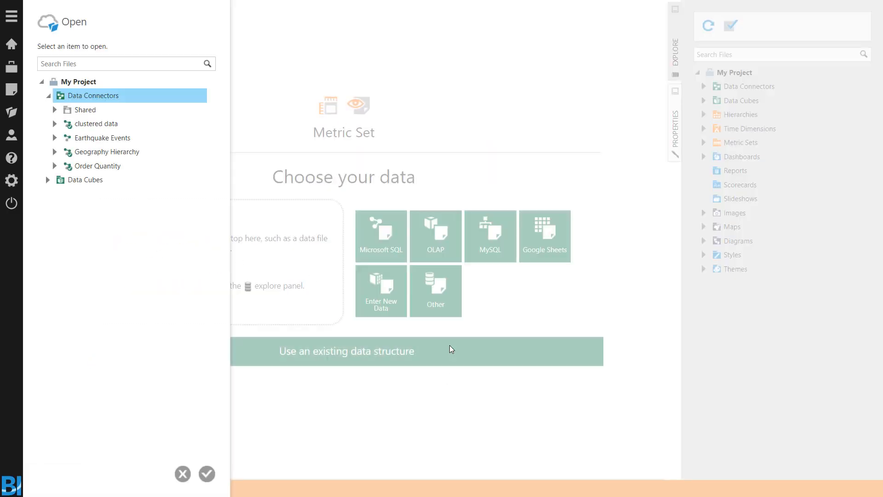
pyautogui.click(60, 180)
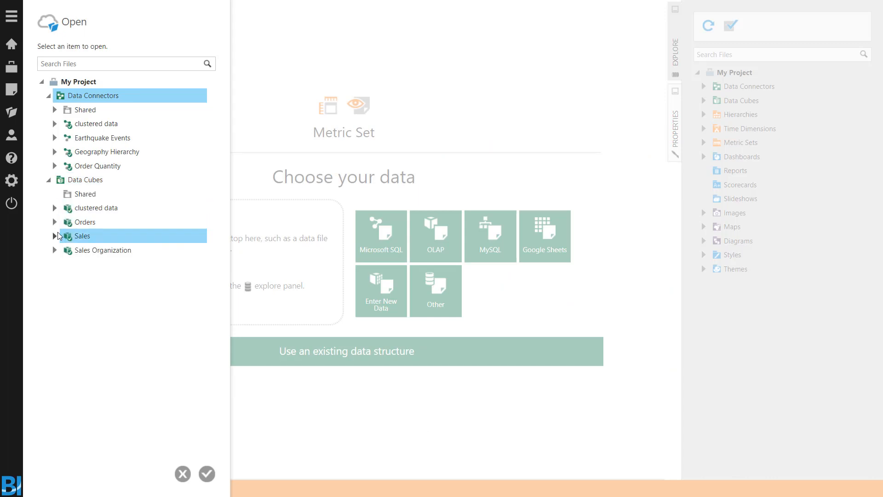
pyautogui.click(55, 235)
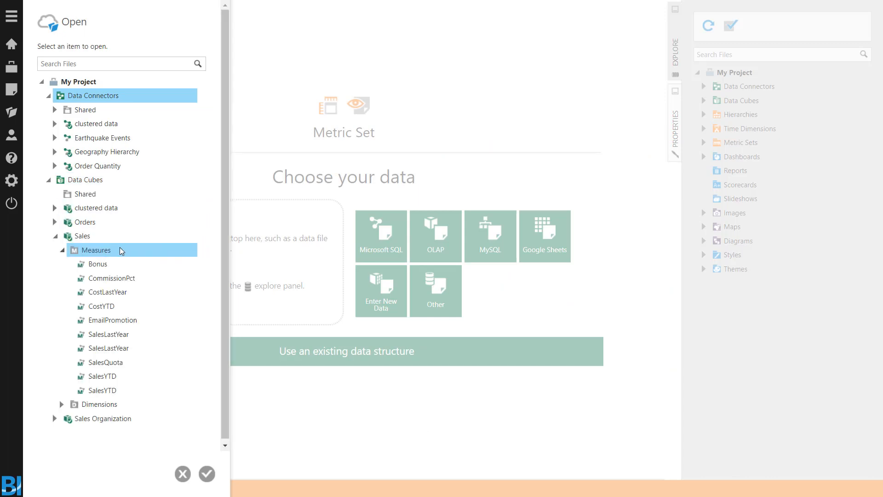
pyautogui.doubleClick(136, 378)
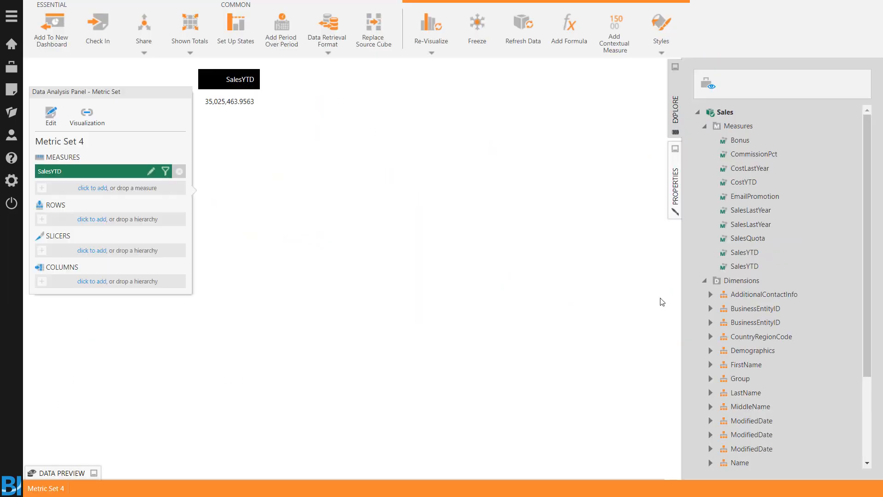
# Step: Add the Territory Name and FirstName dimensions as rows, and expand United States of America in the chart
pyautogui.scroll(-3, 817, 265)
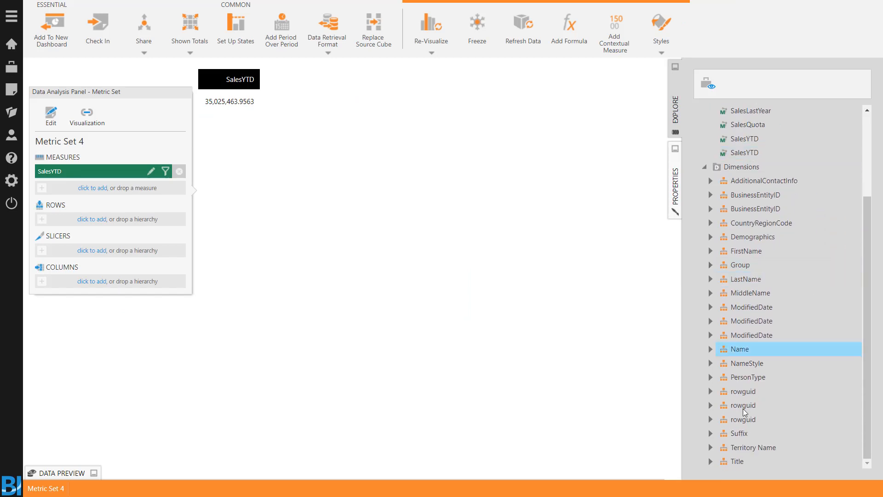
pyautogui.moveTo(750, 447); pyautogui.dragTo(460, 347)
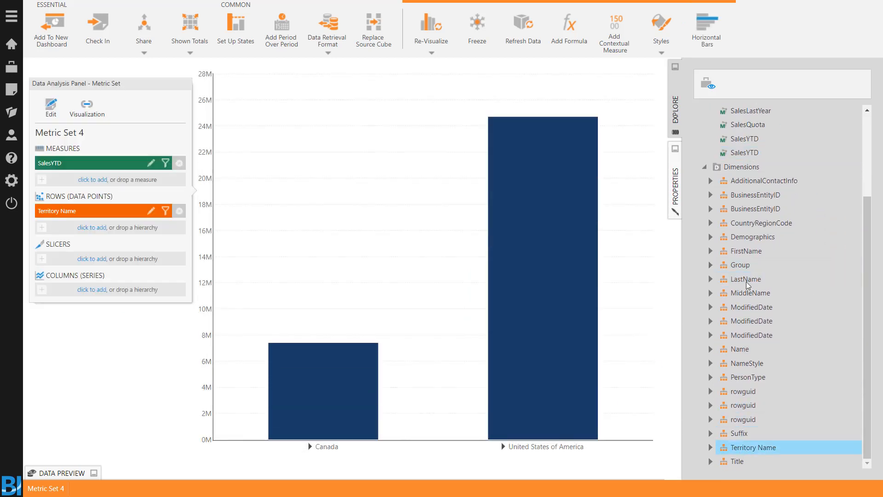
pyautogui.moveTo(787, 252); pyautogui.dragTo(359, 242)
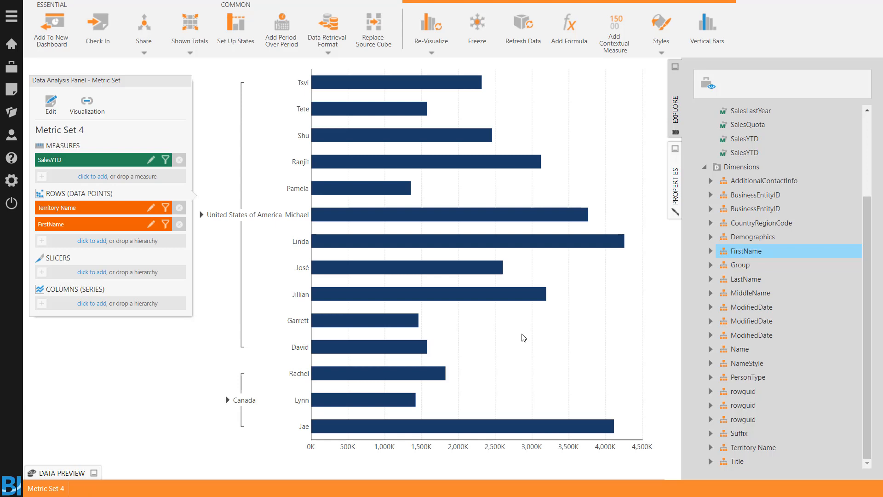
pyautogui.click(203, 214)
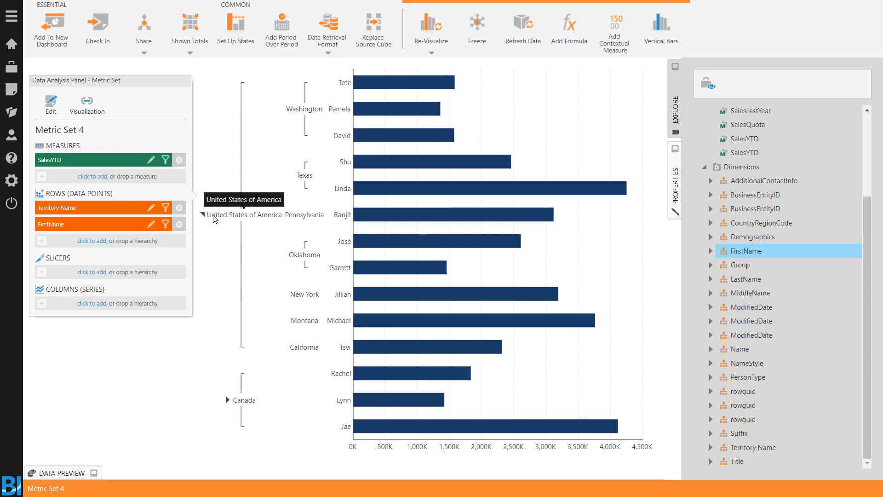
# Step: Re-visualize the bar chart of SalesYTD by territory and first name as a Tree Diagram
pyautogui.click(438, 32)
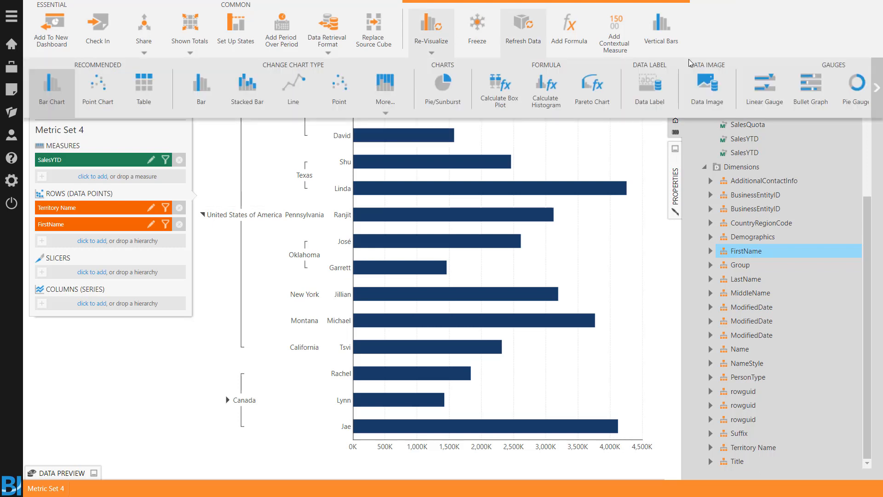
pyautogui.click(867, 90)
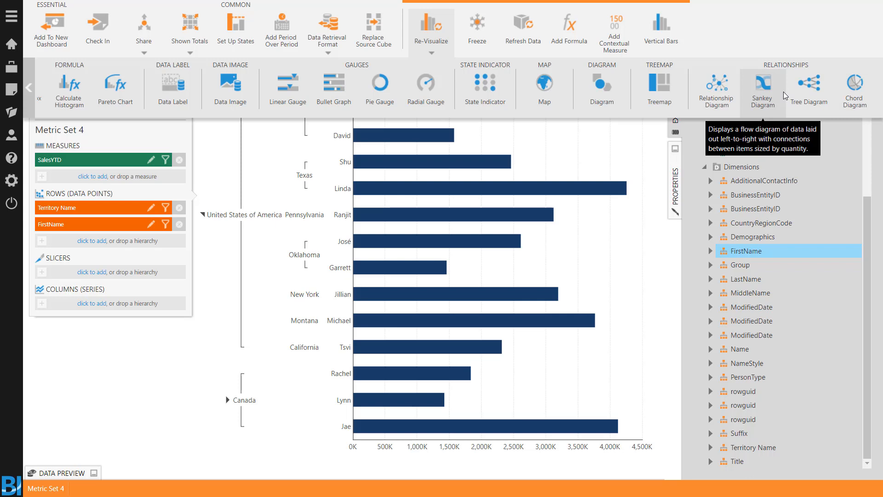
pyautogui.click(817, 85)
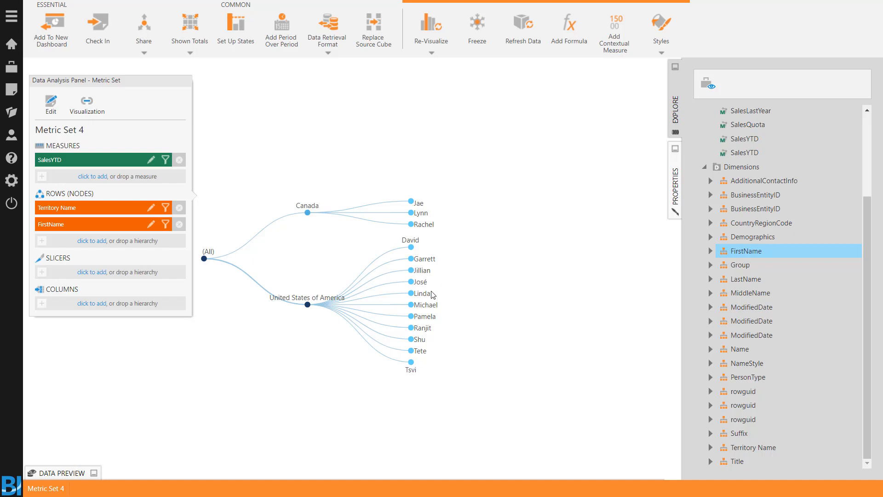
# Step: Expand the United States of America node of the tree into its states, and collapse it again
pyautogui.rightClick(308, 305)
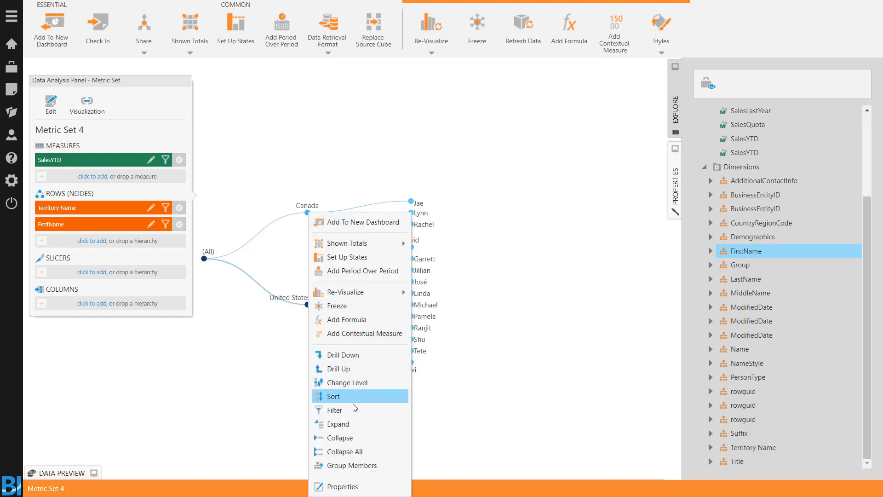
pyautogui.click(378, 430)
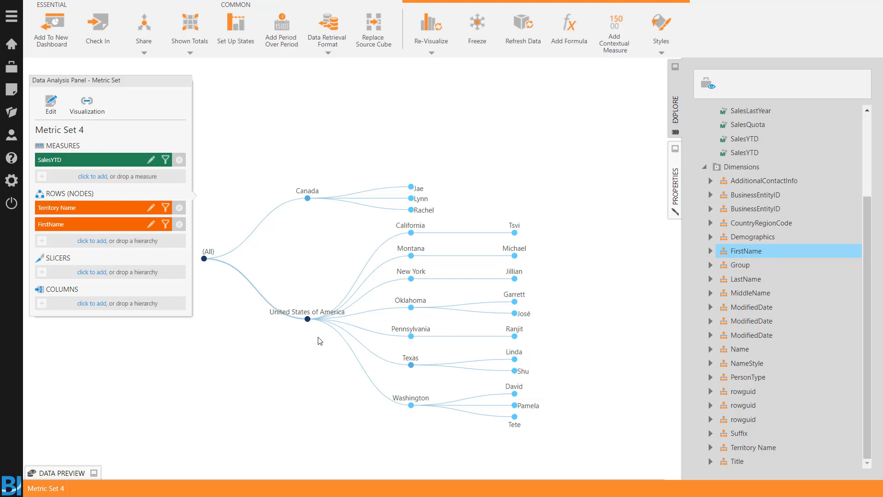
pyautogui.rightClick(307, 319)
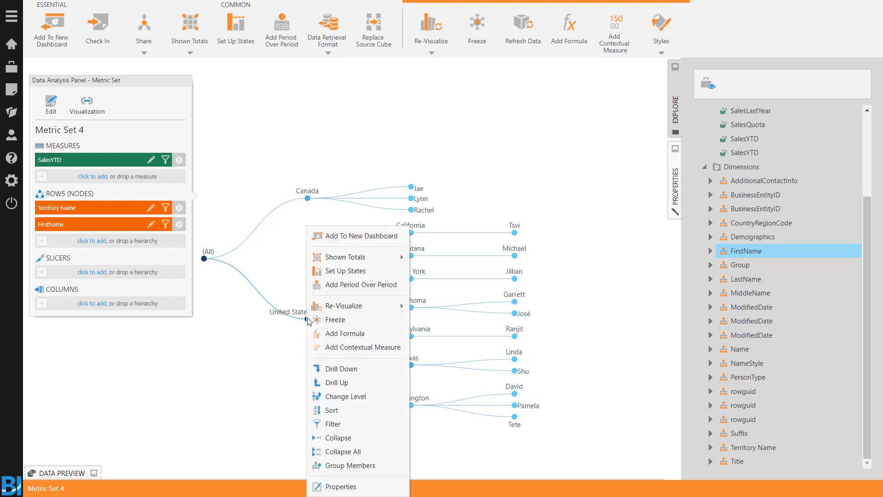
pyautogui.click(335, 437)
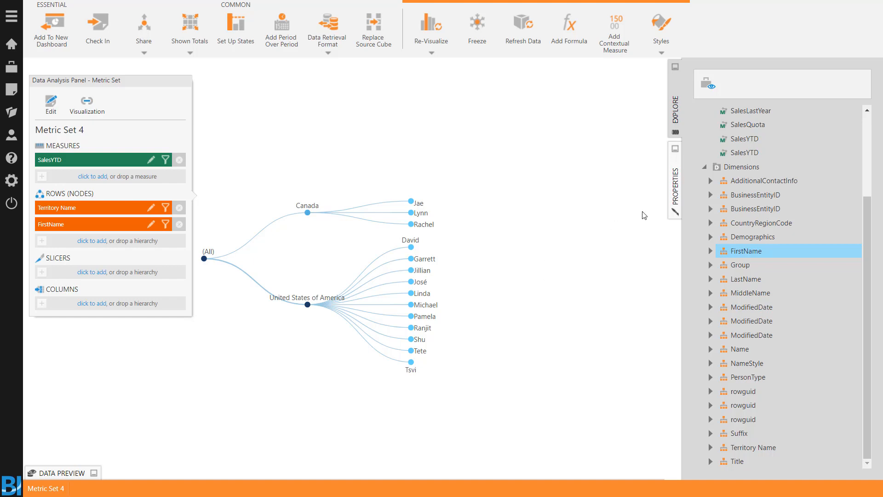
pyautogui.click(678, 188)
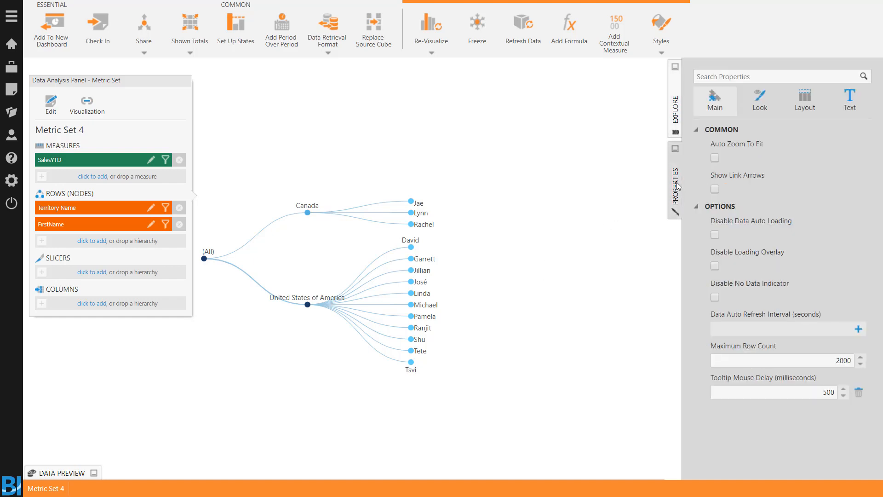
pyautogui.click(760, 100)
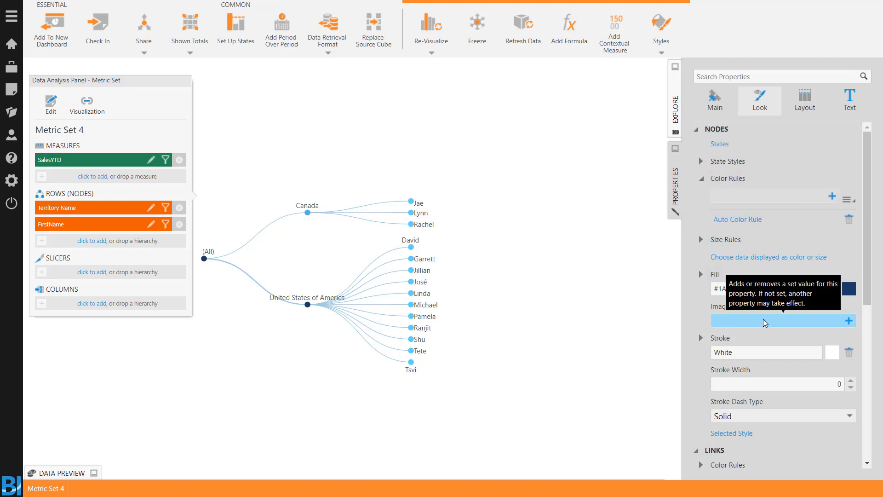
pyautogui.click(784, 329)
pyautogui.click(830, 321)
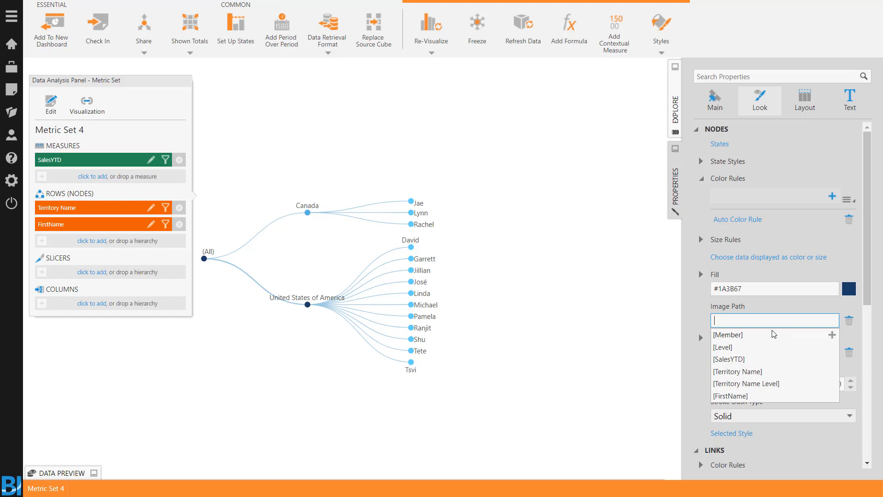
pyautogui.hotkey('ctrl', 'v')
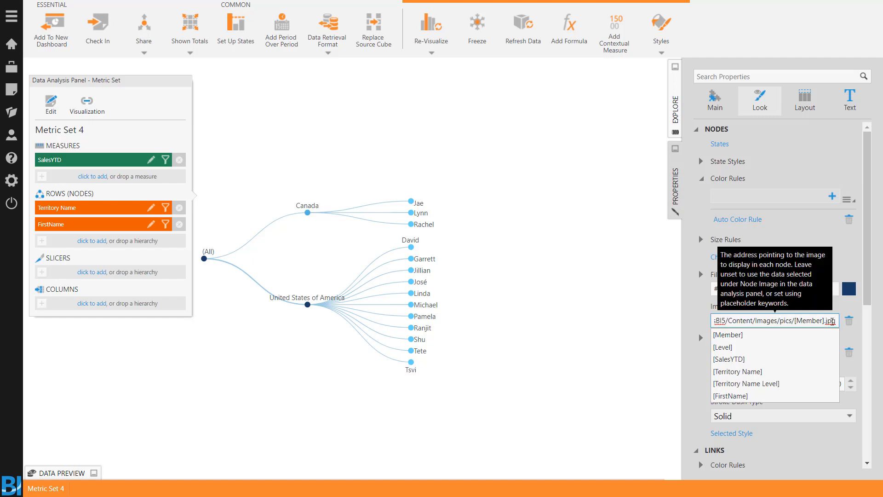
pyautogui.click(692, 303)
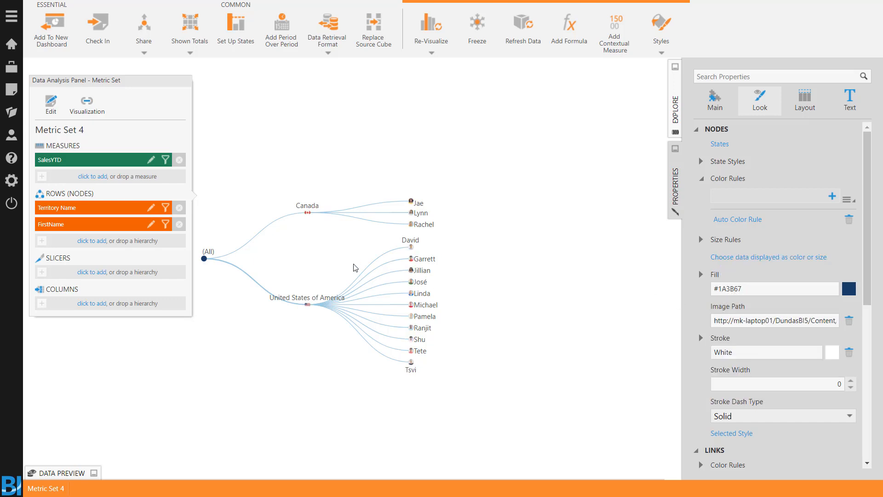
# Step: Change the tree diagram's orientation to Vertical
pyautogui.scroll(3, 354, 264)
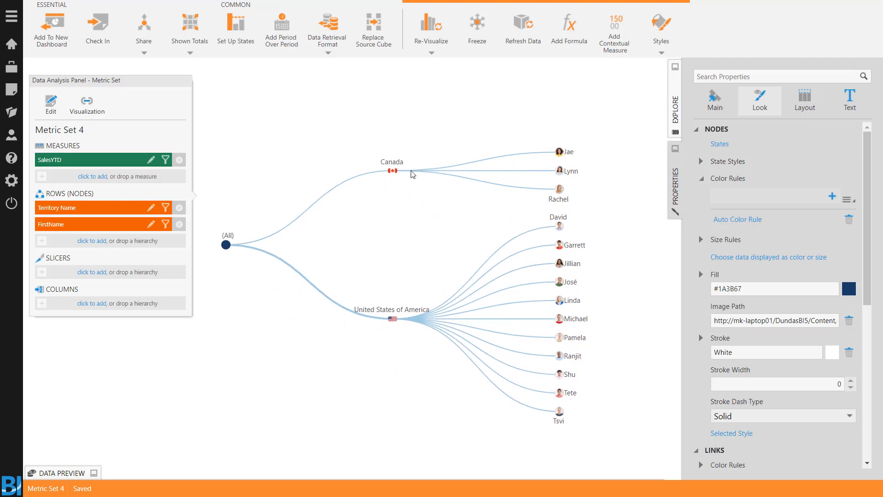
pyautogui.scroll(2, 433, 195)
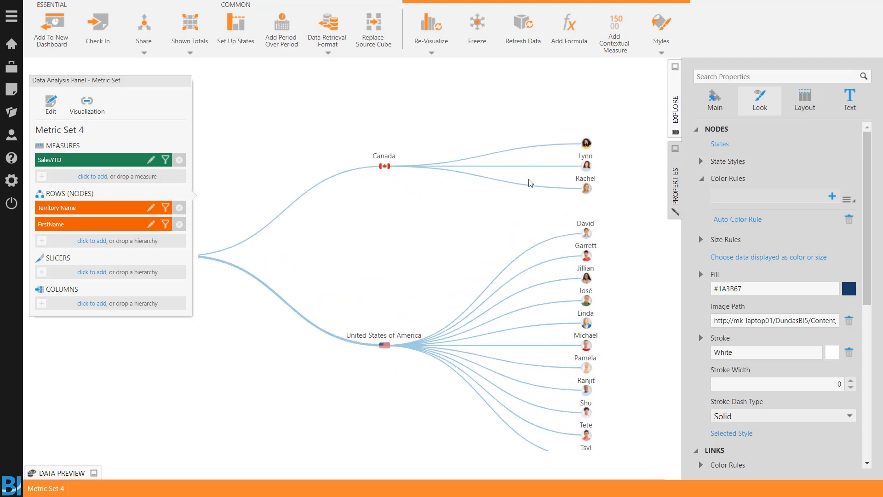
pyautogui.scroll(-1, 399, 237)
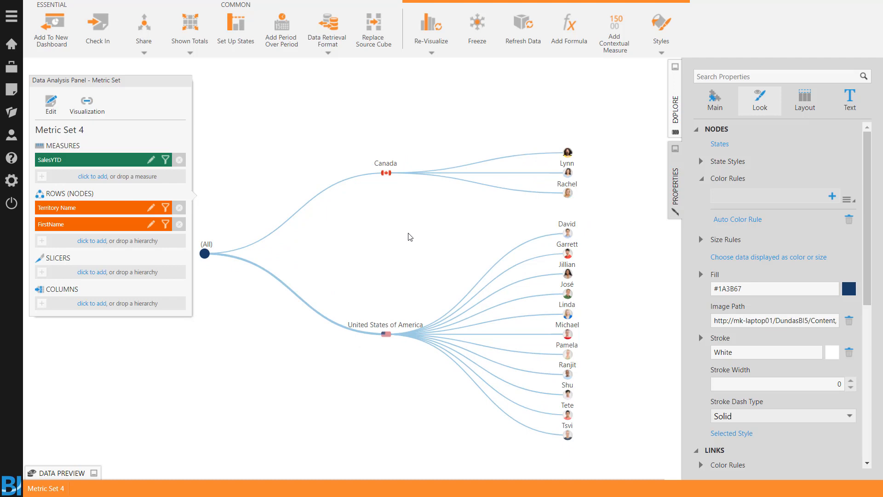
pyautogui.click(805, 99)
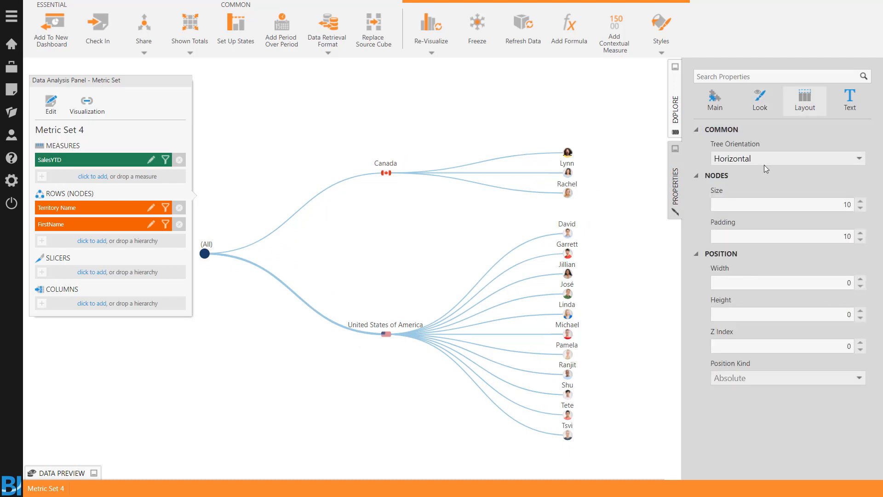
pyautogui.click(764, 162)
pyautogui.click(765, 169)
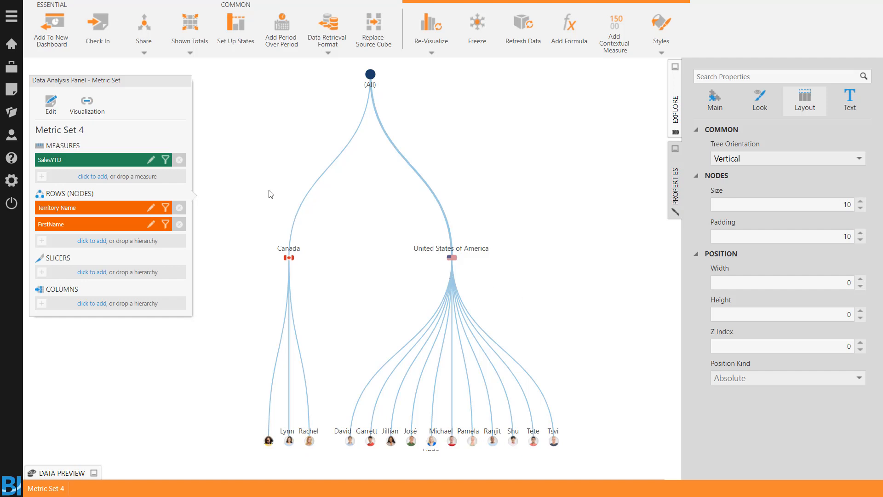
# Step: Create a new metric set from the US Providers Churn data file on the desktop
pyautogui.click(12, 89)
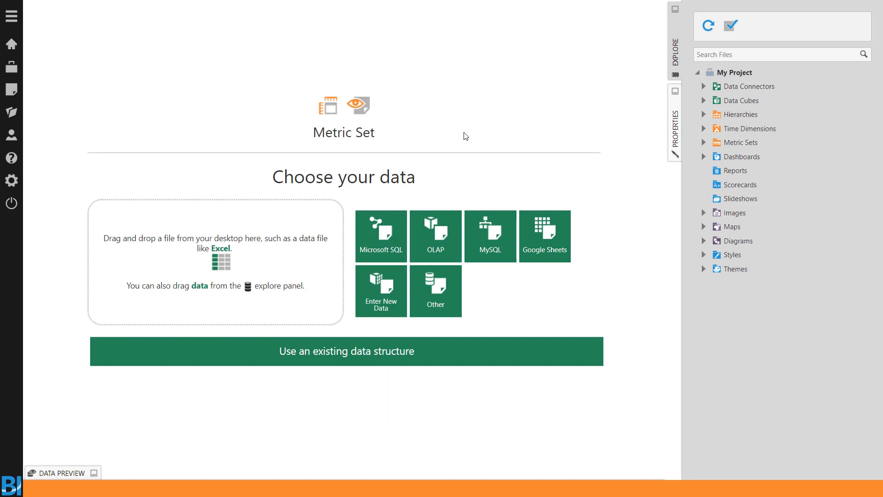
pyautogui.hotkey('alt', 'Tab')
pyautogui.moveTo(285, 116); pyautogui.dragTo(106, 241)
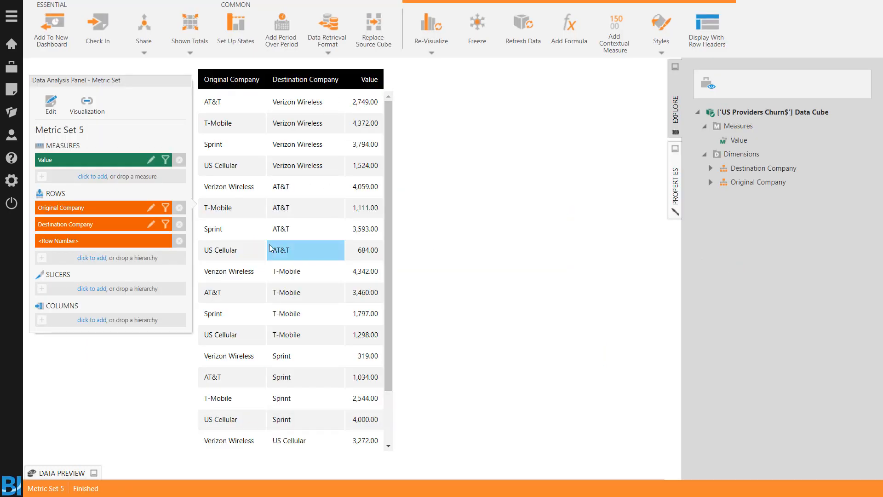
# Step: Remove the row number from the metric set's rows and move Destination Company to the columns
pyautogui.click(179, 240)
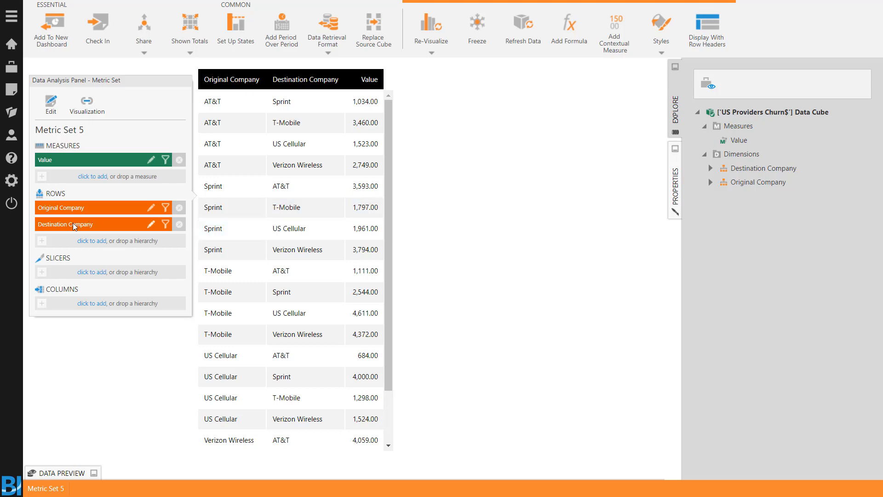
pyautogui.moveTo(74, 226); pyautogui.dragTo(73, 305)
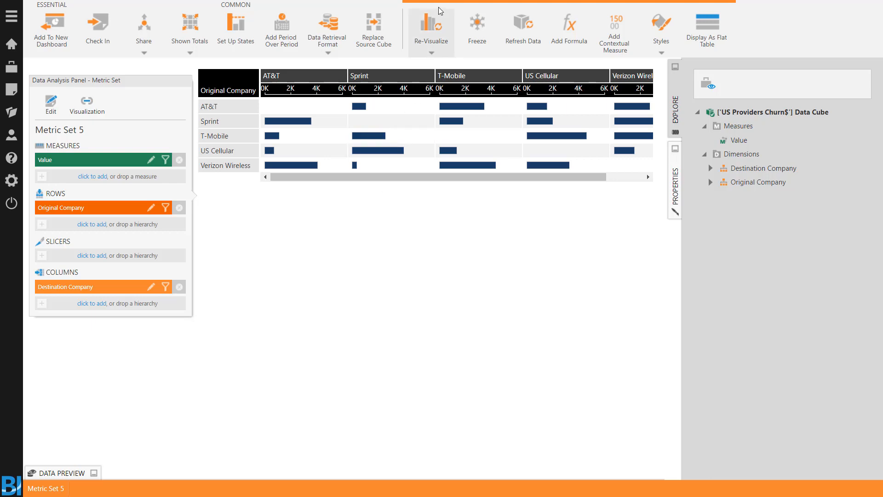
# Step: Re-visualize the provider churn table as a Chord Diagram and inspect the links between the companies
pyautogui.click(431, 29)
pyautogui.click(877, 89)
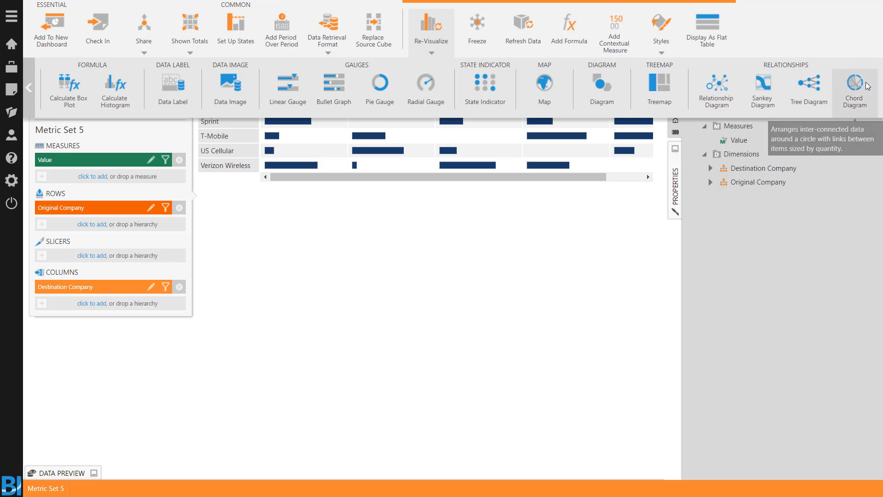
pyautogui.click(871, 90)
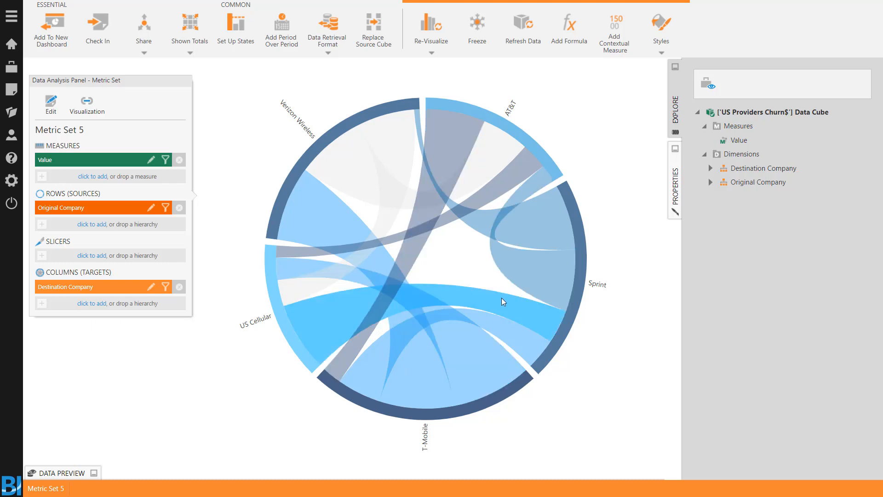
pyautogui.moveTo(315, 312)
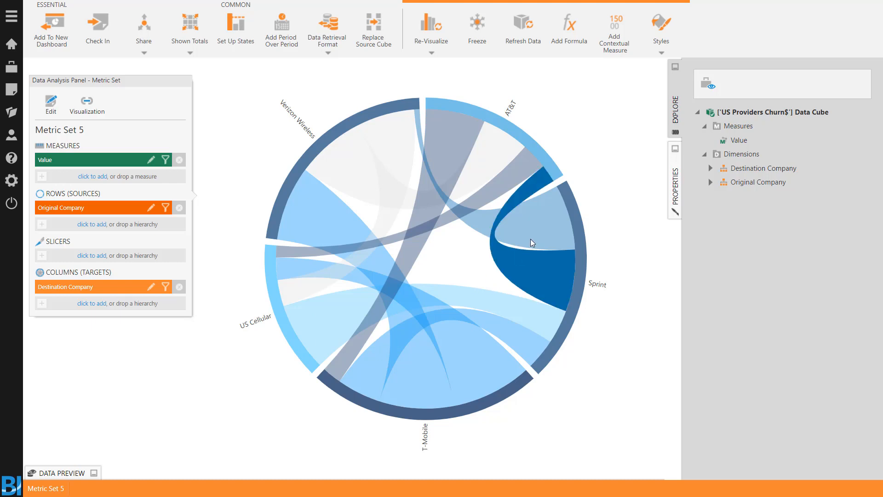
pyautogui.moveTo(538, 230)
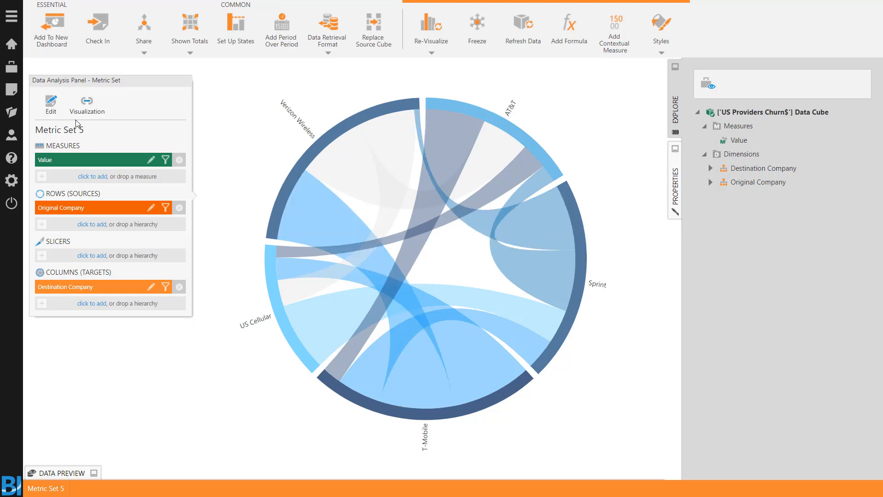
# Step: Create a new metric set from the [Sales].[SalesTerritory] table with SalesYTD as the measure and Name on the rows
pyautogui.click(12, 91)
pyautogui.click(165, 247)
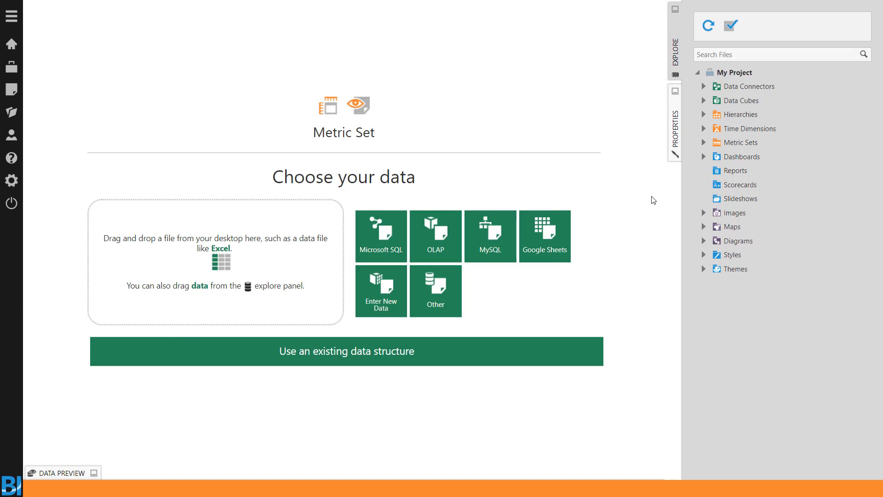
pyautogui.click(758, 55)
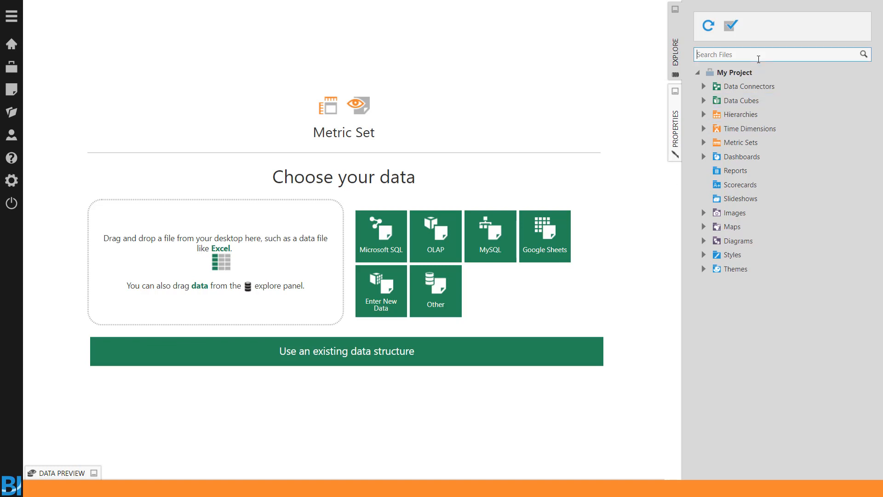
pyautogui.write('salester')
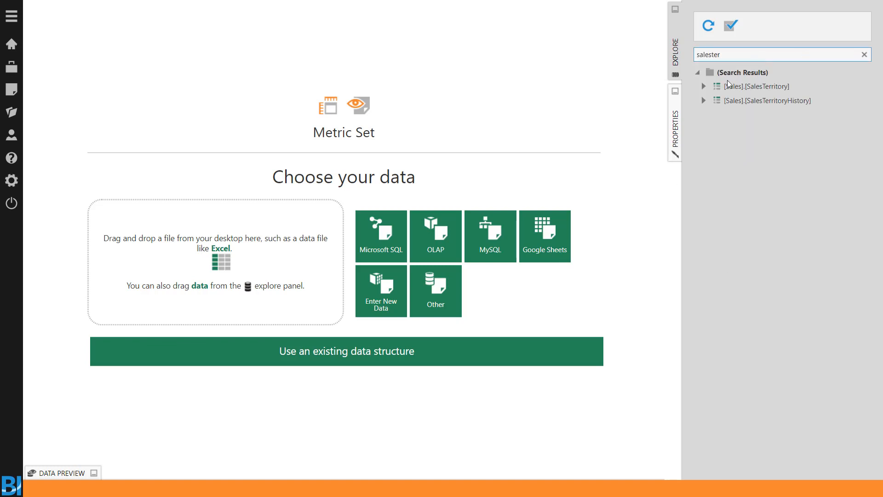
pyautogui.click(705, 86)
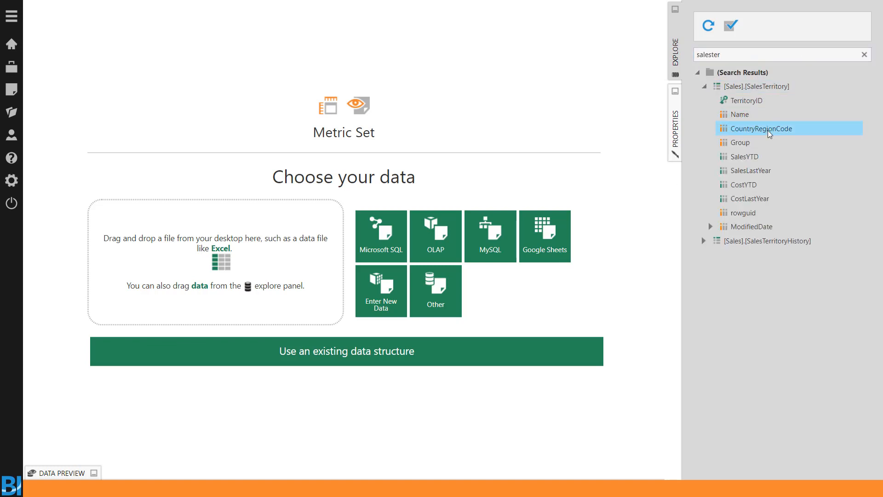
pyautogui.moveTo(774, 158); pyautogui.dragTo(510, 149)
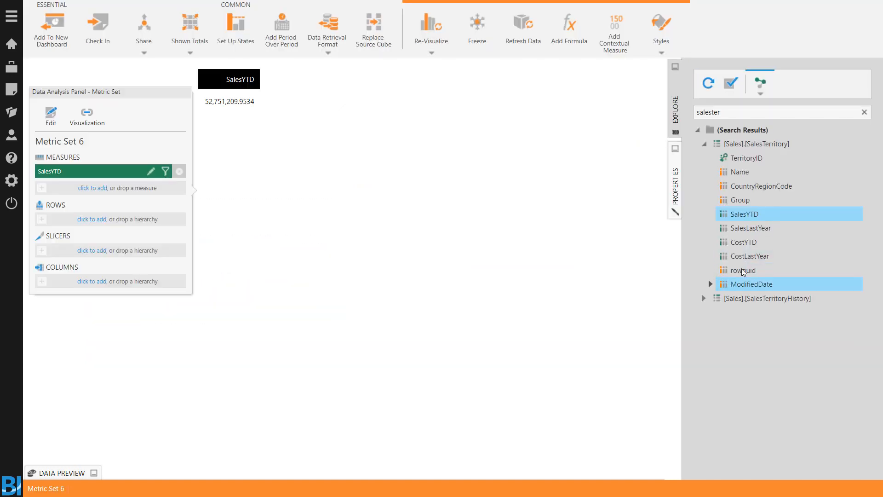
pyautogui.moveTo(775, 173); pyautogui.dragTo(455, 217)
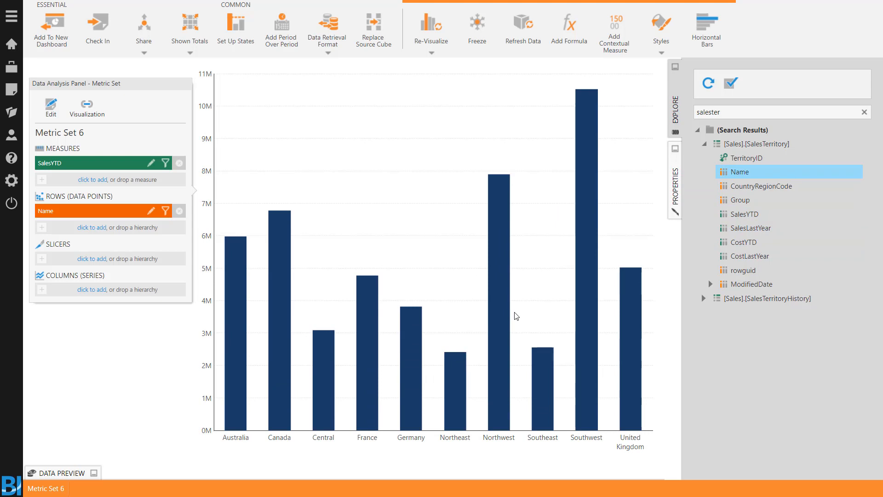
# Step: Sort the territory bars in descending order of SalesYTD
pyautogui.rightClick(490, 224)
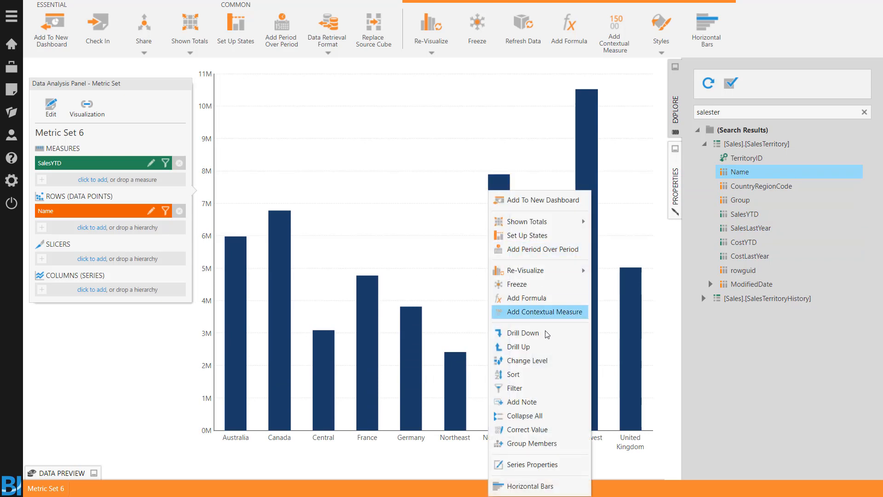
pyautogui.click(534, 381)
pyautogui.click(533, 247)
pyautogui.click(516, 245)
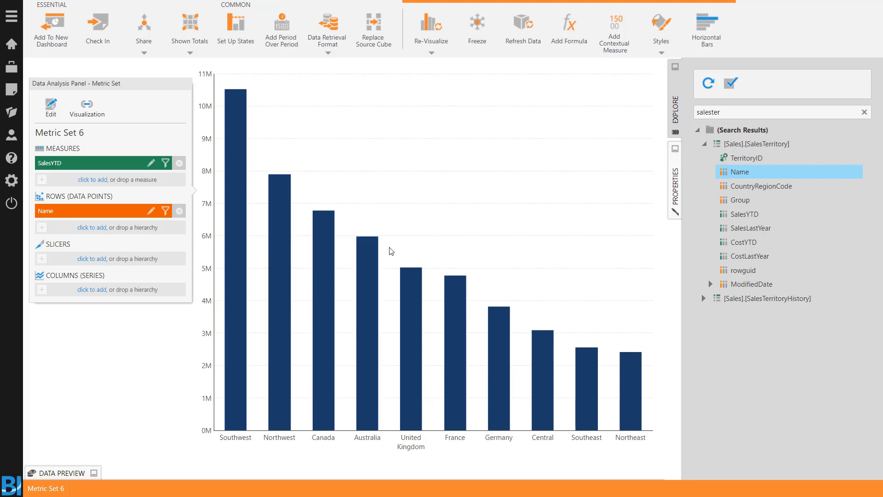
# Step: Group the United Kingdom, France and Germany bars under the caption Europe, and ungroup them again
pyautogui.moveTo(390, 251); pyautogui.dragTo(522, 366)
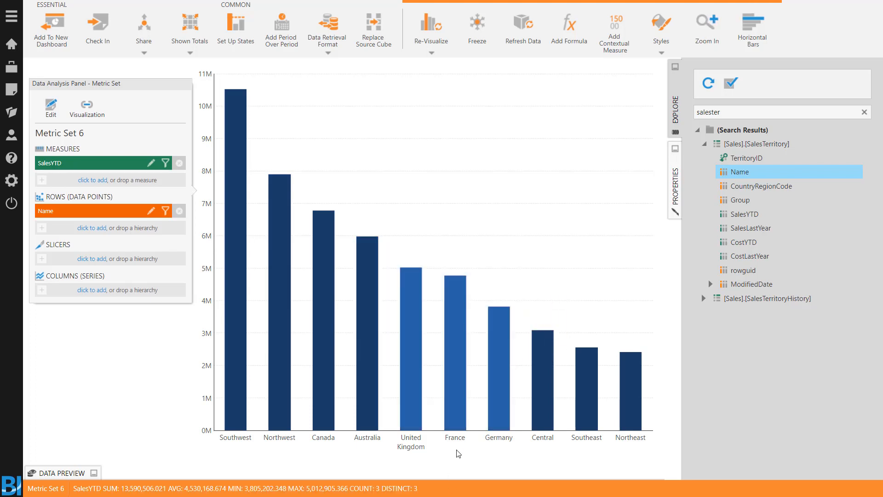
pyautogui.rightClick(457, 288)
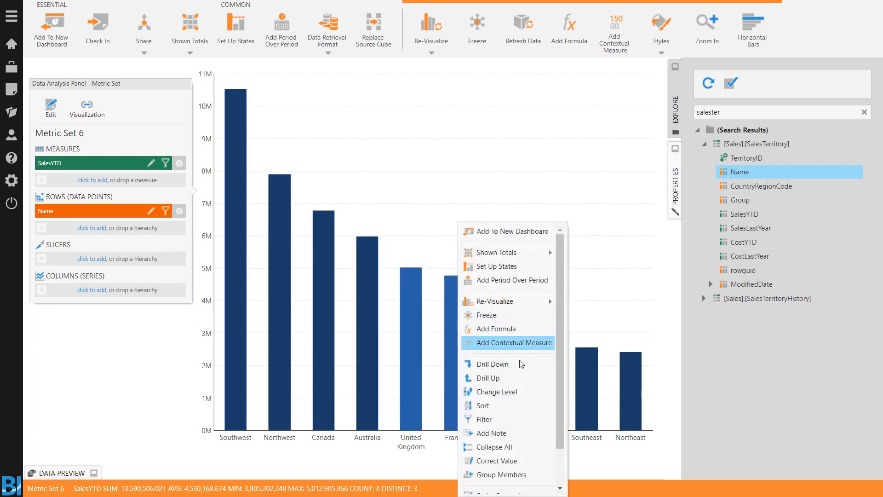
pyautogui.click(537, 476)
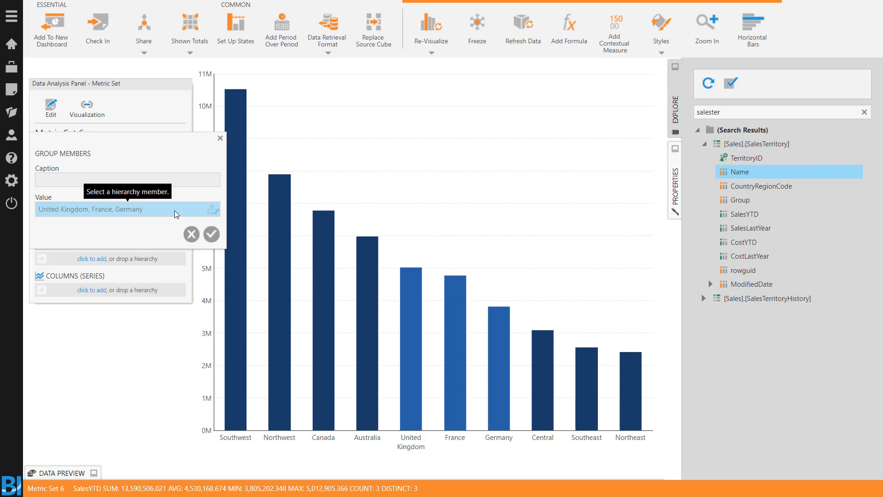
pyautogui.click(189, 181)
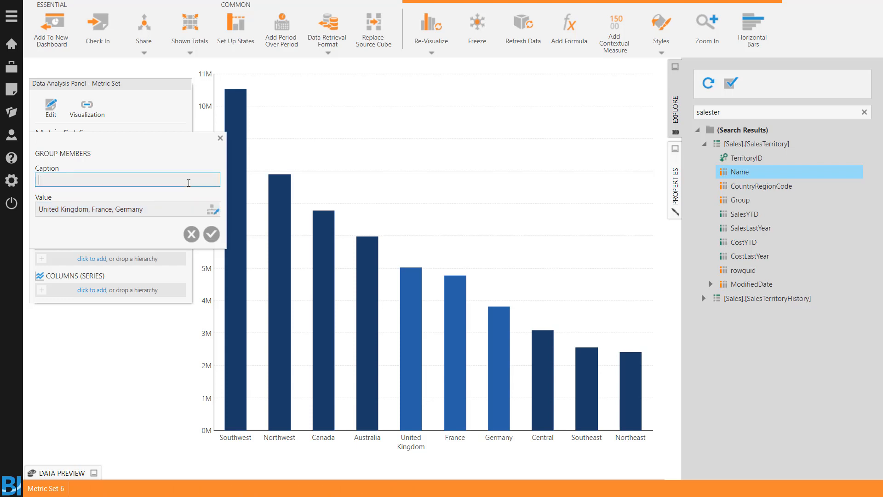
pyautogui.write('Europe')
pyautogui.click(211, 234)
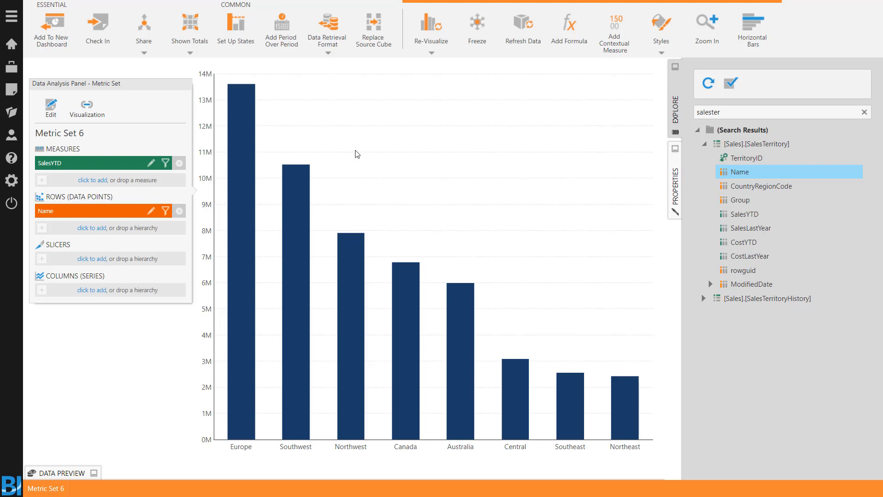
pyautogui.rightClick(233, 142)
pyautogui.click(294, 395)
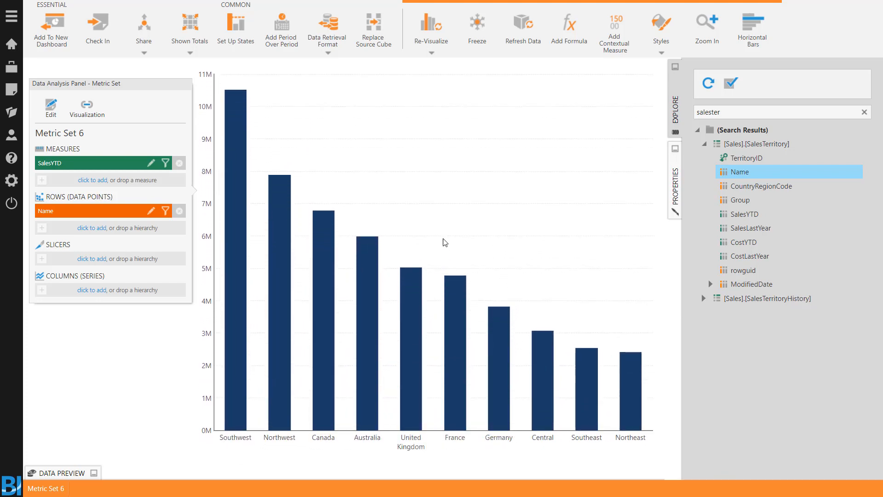
# Step: Group the France and Germany bars under the caption Eu, and ungroup that member
pyautogui.moveTo(440, 257); pyautogui.dragTo(514, 342)
pyautogui.rightClick(453, 283)
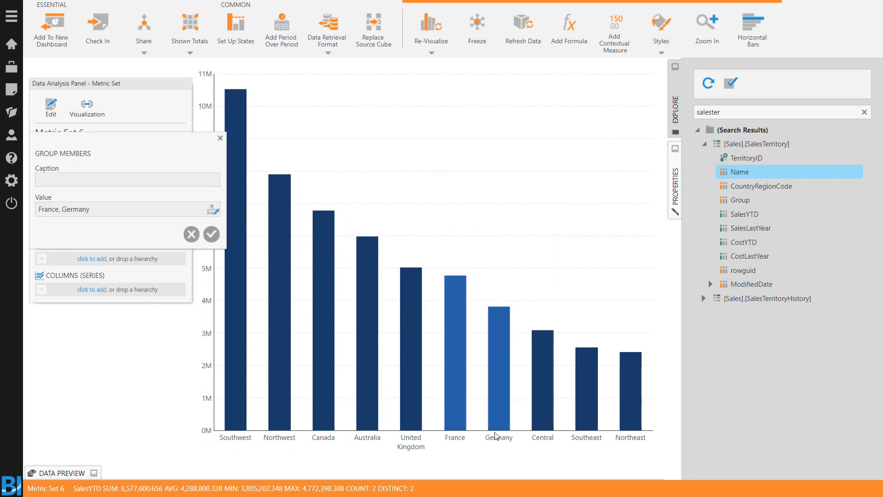
pyautogui.click(506, 449)
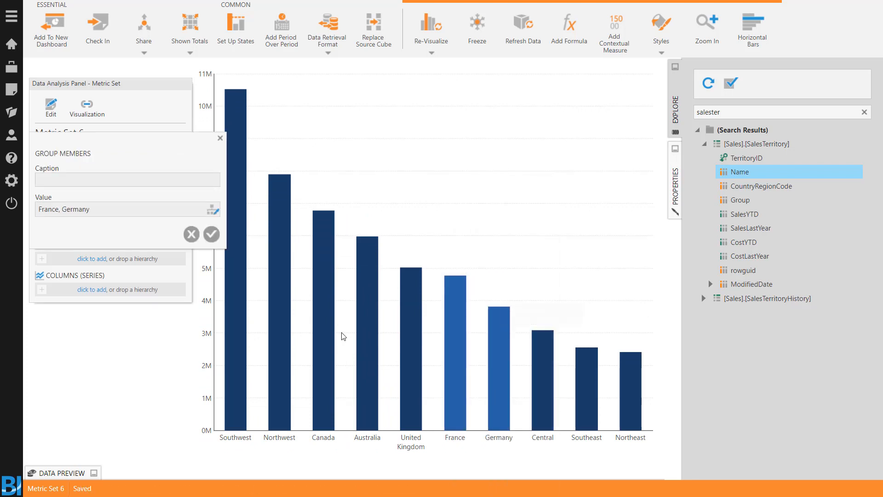
pyautogui.click(186, 179)
pyautogui.write('Eu')
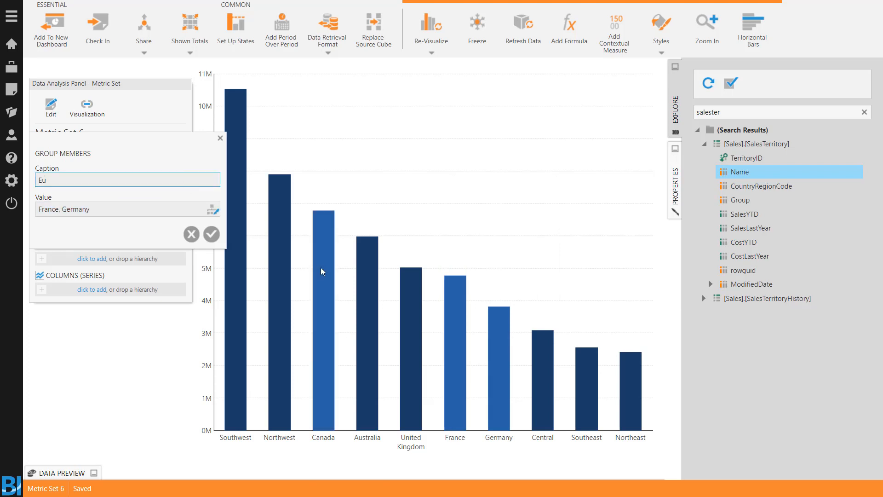
pyautogui.click(212, 233)
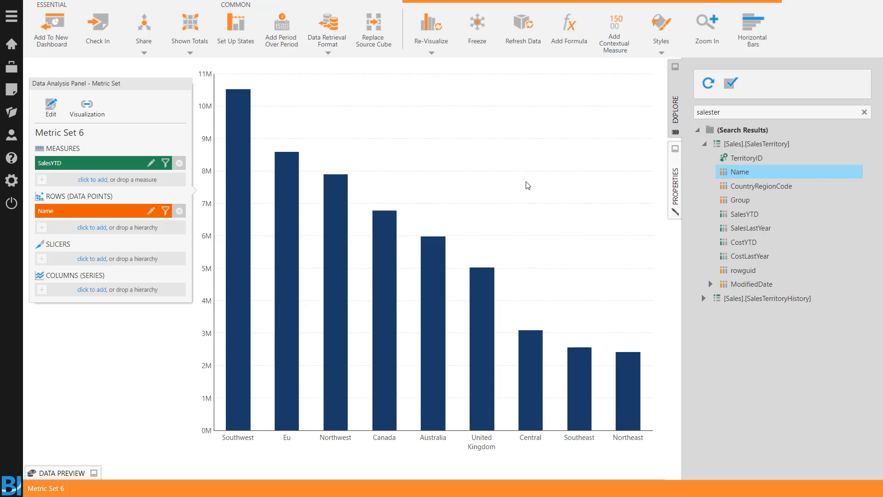
pyautogui.rightClick(278, 195)
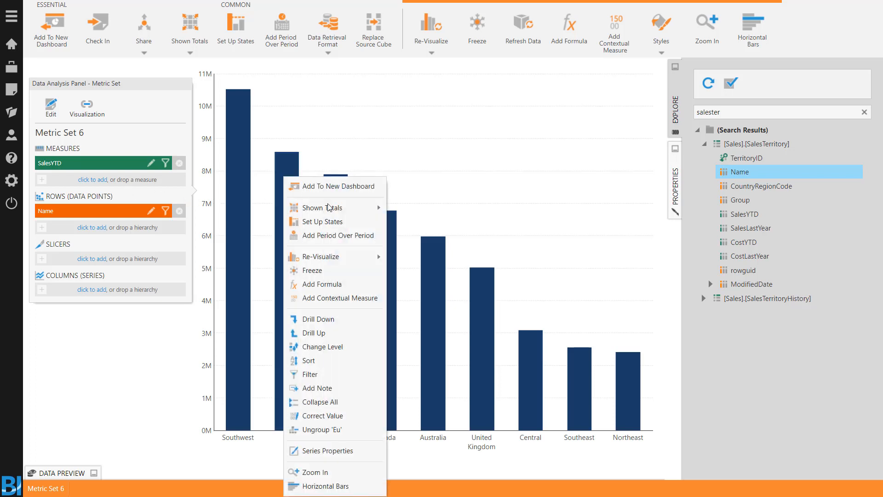
pyautogui.click(375, 429)
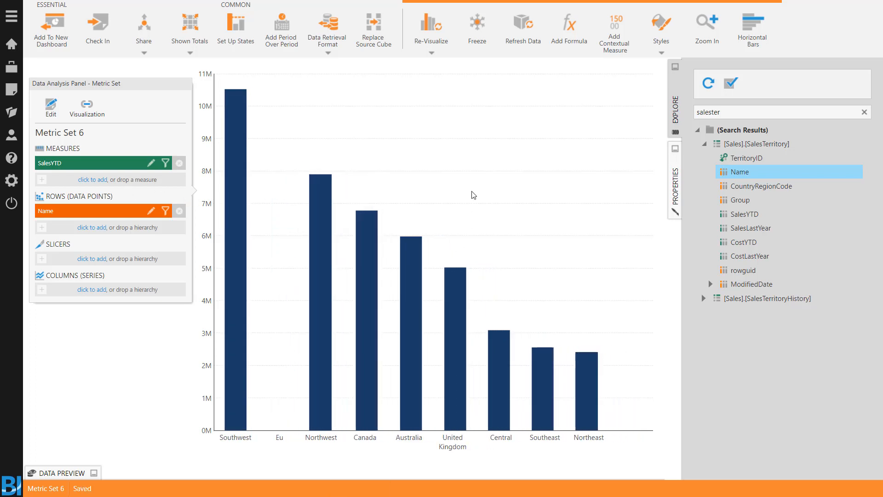
# Step: Re-visualize the territory sales bar chart as a Pie/Sunburst chart
pyautogui.click(425, 44)
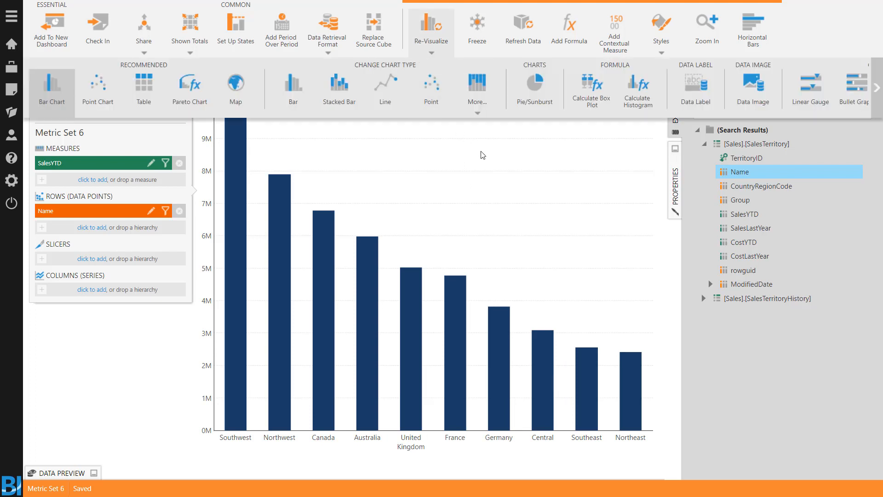
pyautogui.click(538, 98)
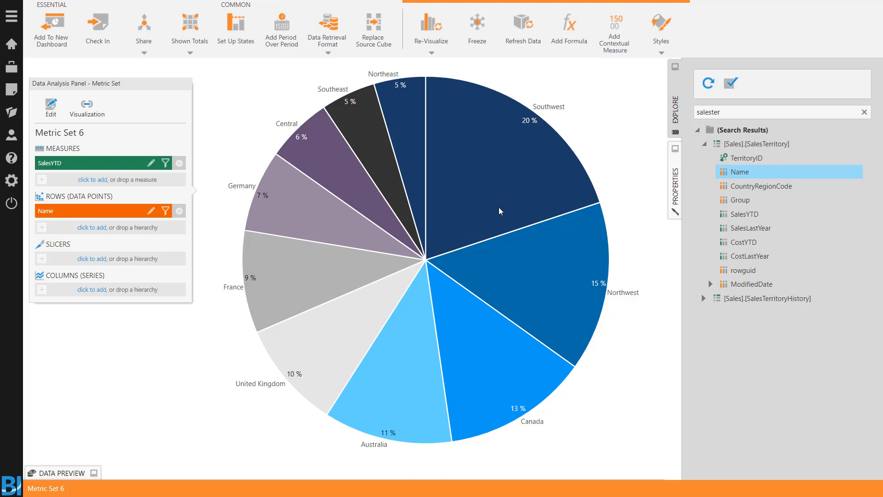
pyautogui.moveTo(497, 207)
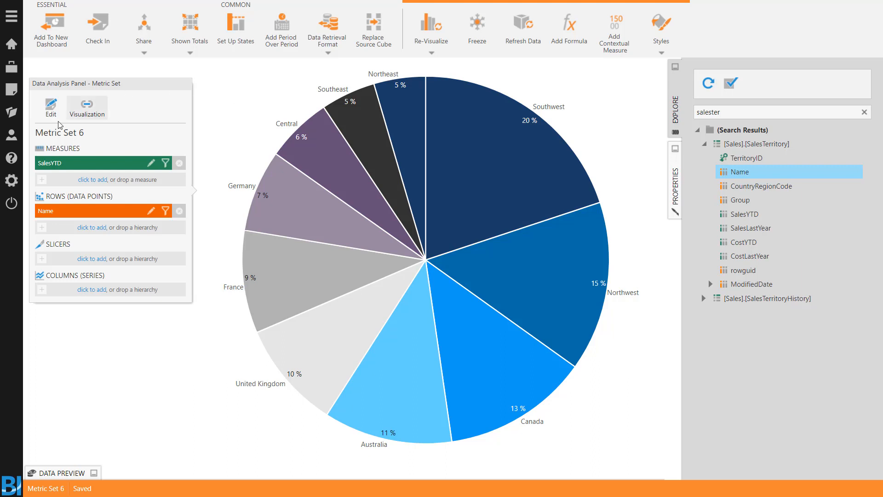
# Step: Set the Other Group Measure to SalesYTD in the metric set's default values
pyautogui.click(51, 110)
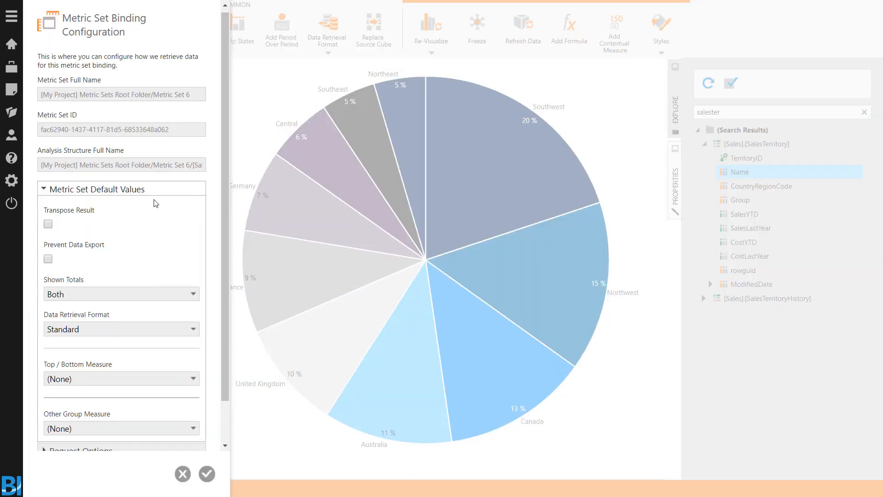
pyautogui.scroll(-1, 155, 204)
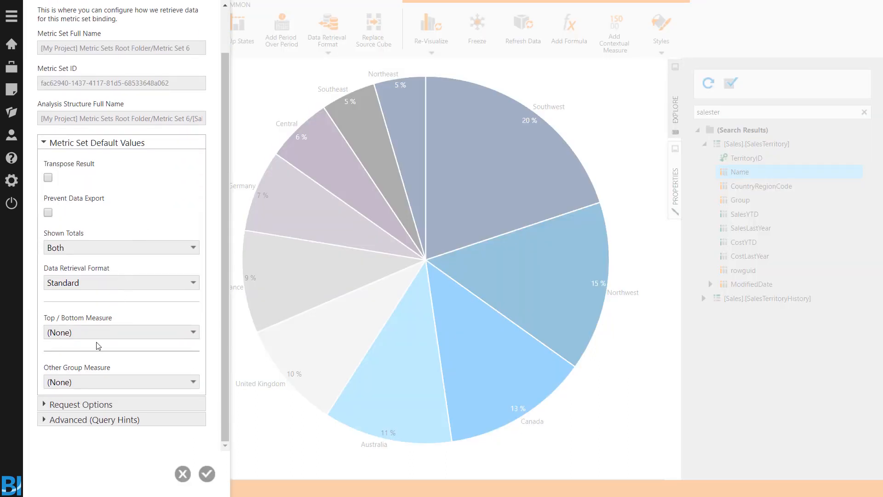
pyautogui.moveTo(102, 338)
pyautogui.click(88, 380)
pyautogui.scroll(-4, 138, 367)
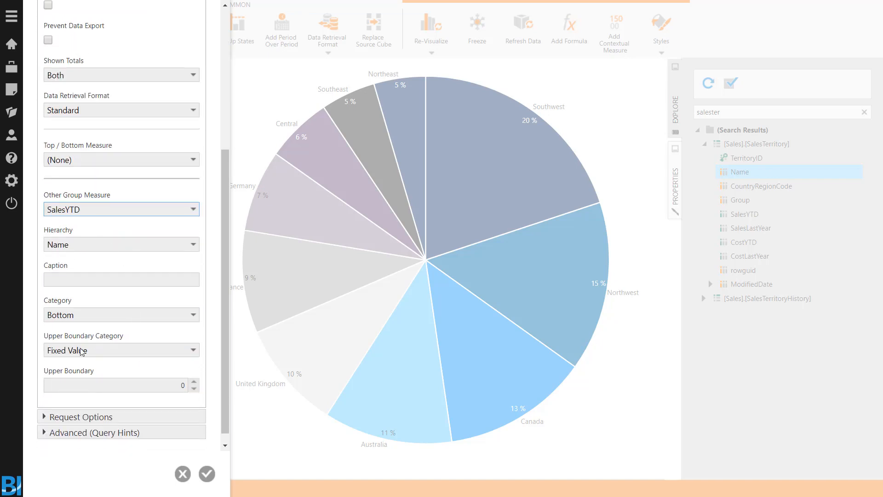
# Step: Set the other group's Upper Boundary Category to Positional with an Upper Boundary of 3, and apply the configuration
pyautogui.click(134, 351)
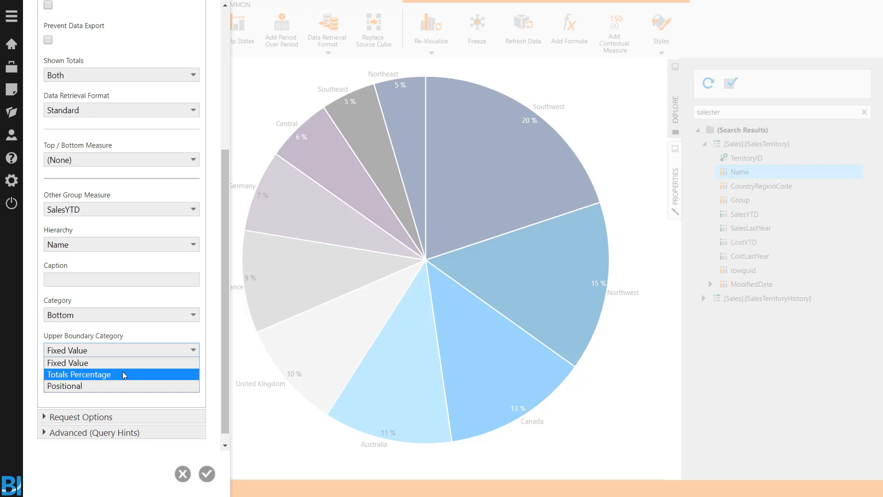
pyautogui.click(121, 386)
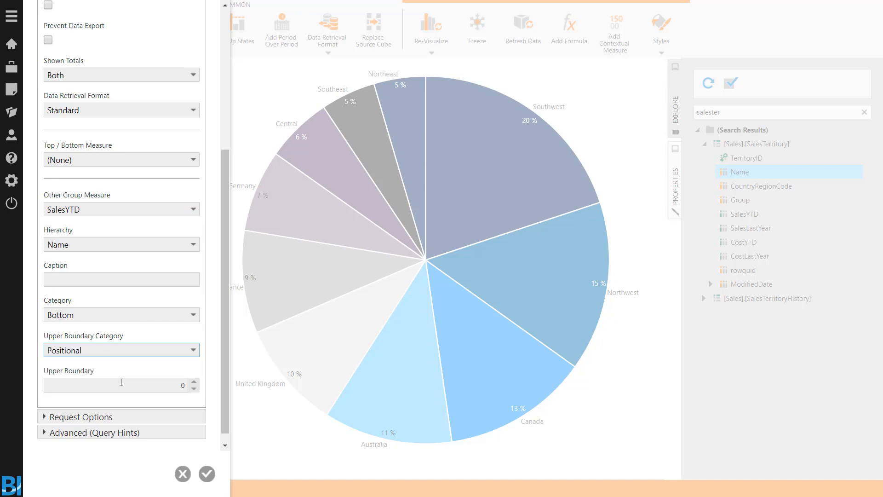
pyautogui.click(164, 382)
pyautogui.write('3')
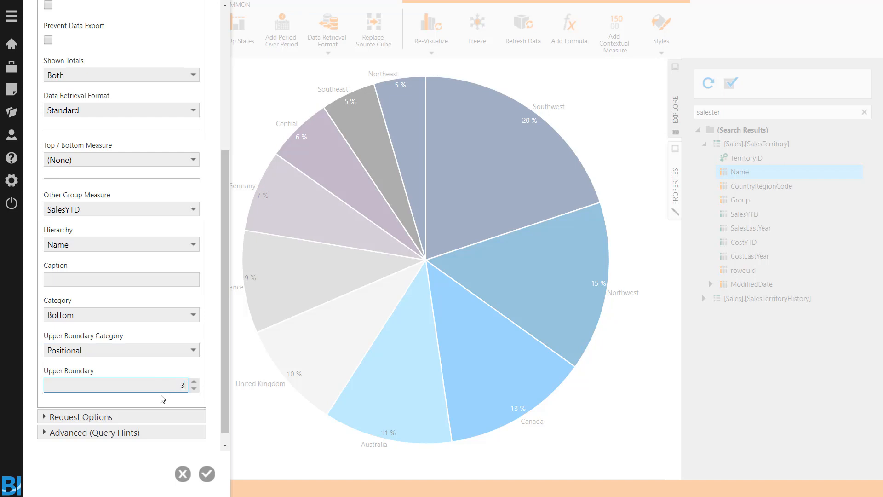
pyautogui.click(126, 371)
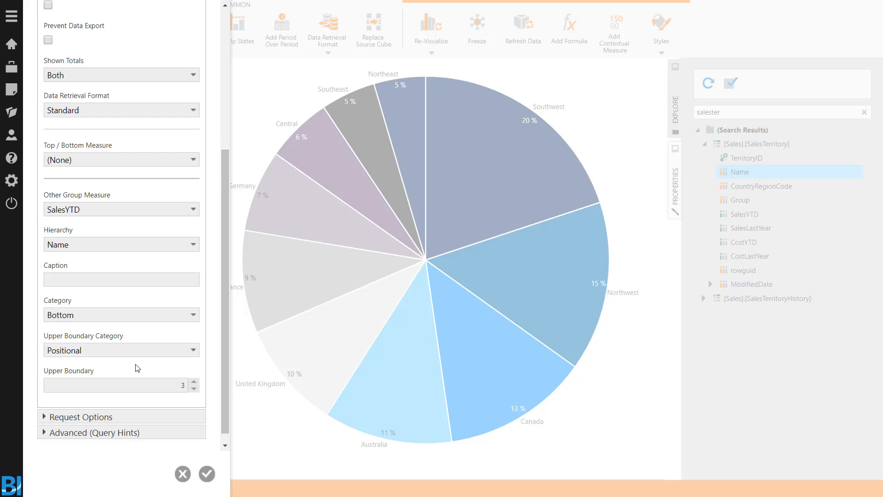
pyautogui.click(207, 473)
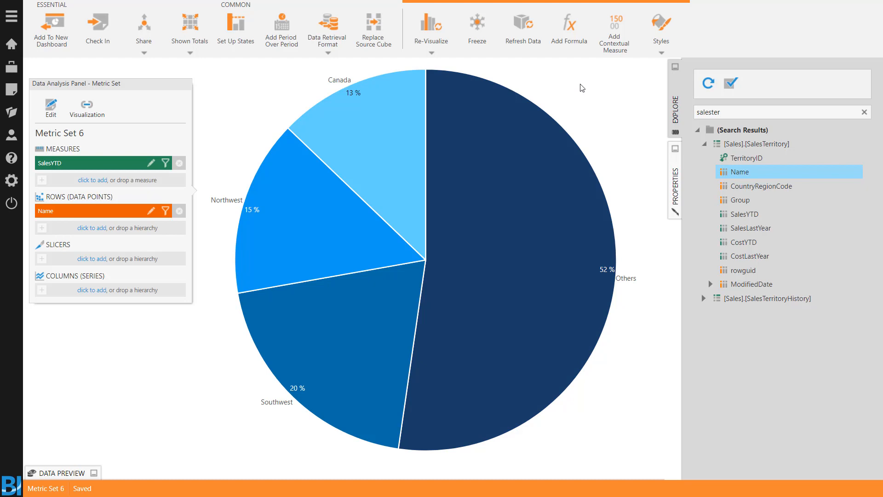
# Step: Reconfigure the other group with Totals Percentage as the Upper Boundary Category and an Upper Boundary of 10%, and apply it
pyautogui.click(53, 107)
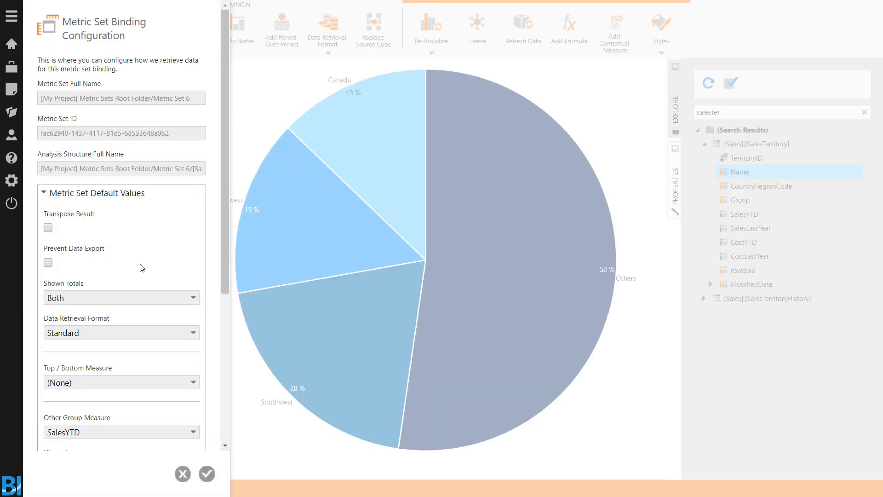
pyautogui.scroll(-5, 142, 267)
pyautogui.click(88, 340)
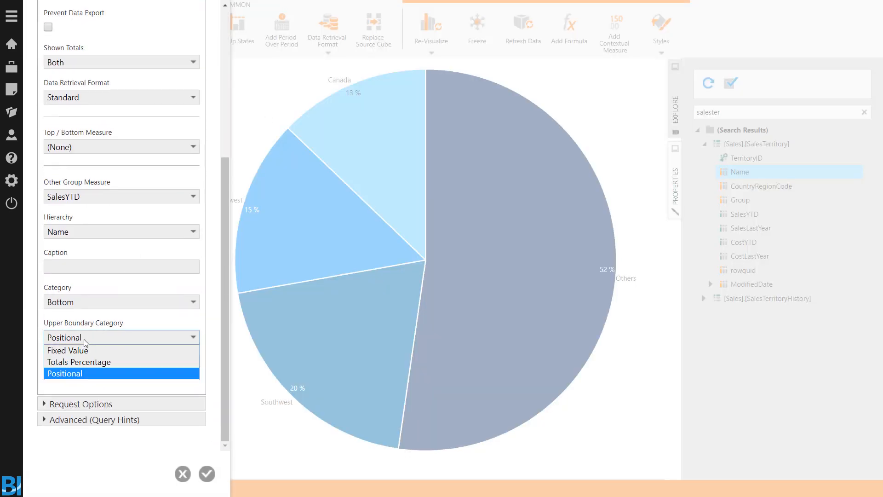
pyautogui.click(84, 366)
pyautogui.doubleClick(169, 371)
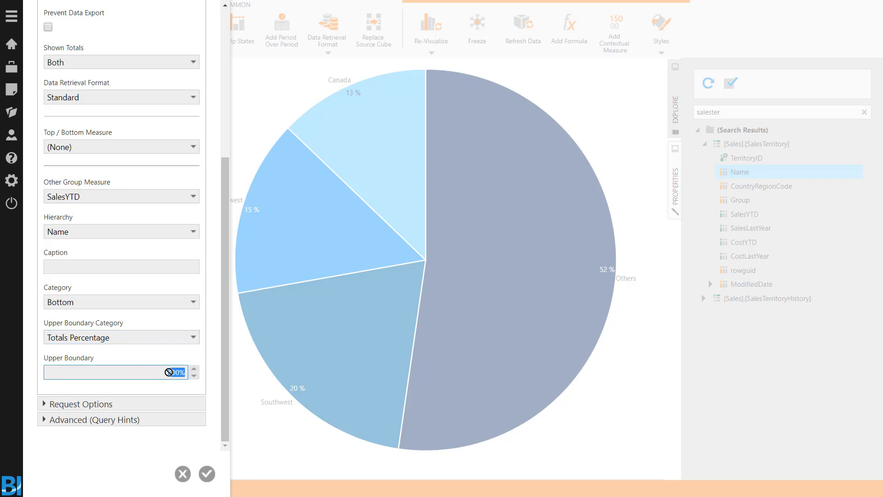
pyautogui.write('10')
pyautogui.click(206, 473)
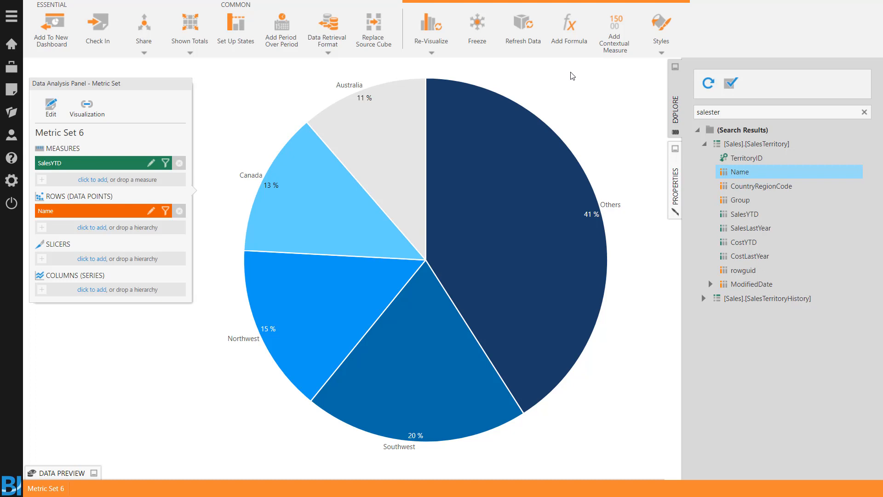
# Step: Save the metric set and create a new blank dashboard
pyautogui.hotkey('ctrl', 's')
pyautogui.click(12, 89)
pyautogui.click(160, 99)
pyautogui.click(455, 191)
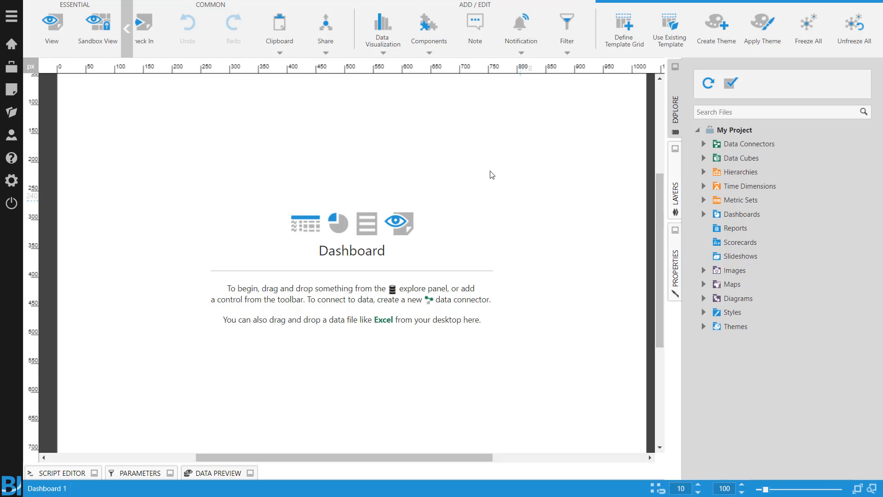
# Step: Build a table of GDP per capita (Nominal) ($) by Country/Economy from the GDP by Country connector, enlarged to about 780 by 320 px
pyautogui.click(704, 144)
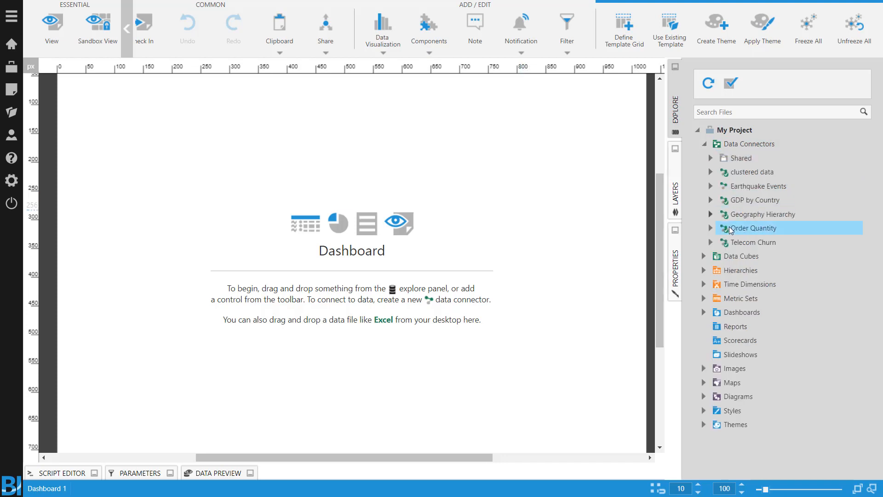
pyautogui.click(710, 200)
pyautogui.click(718, 214)
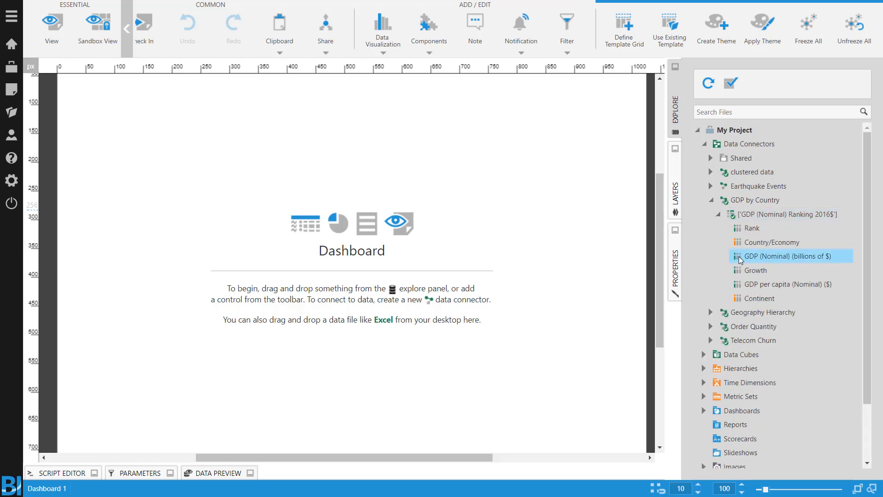
pyautogui.moveTo(759, 284); pyautogui.dragTo(218, 169)
pyautogui.moveTo(771, 242); pyautogui.dragTo(253, 211)
pyautogui.moveTo(494, 363); pyautogui.dragTo(579, 310)
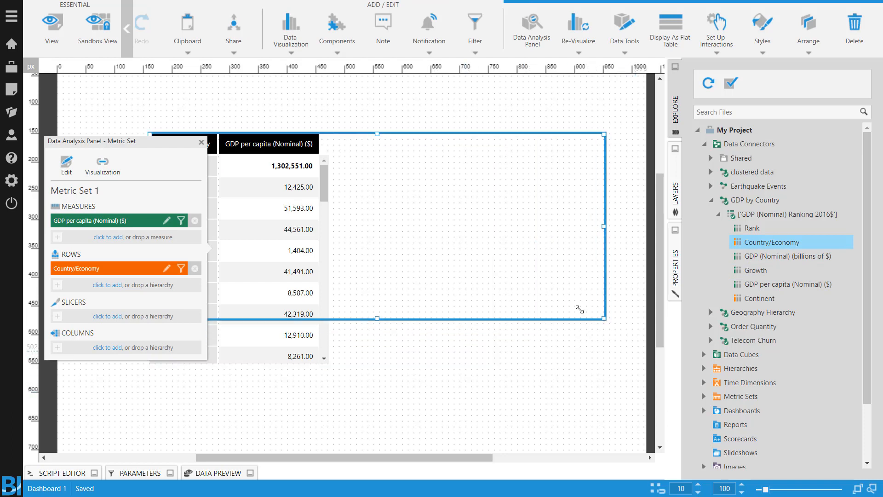
# Step: Switch the dashboard to view mode, re-visualize the table as a bar chart and fit all countries into it
pyautogui.click(52, 28)
pyautogui.rightClick(428, 193)
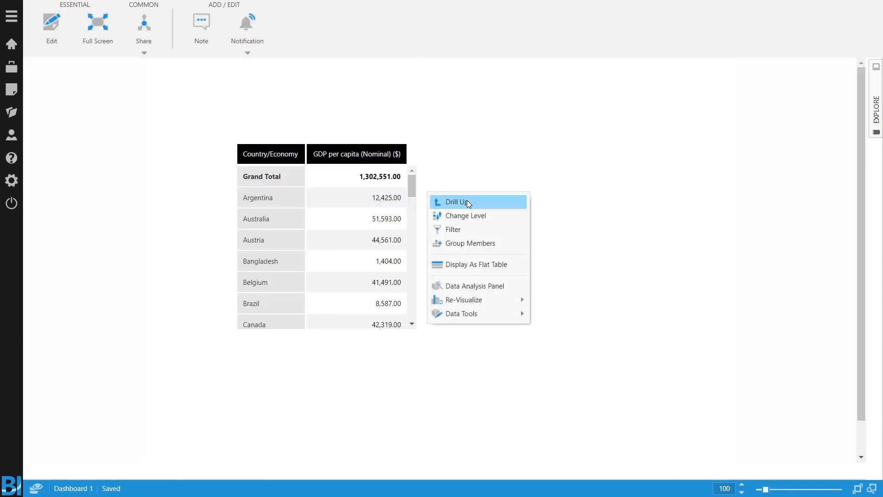
pyautogui.click(490, 298)
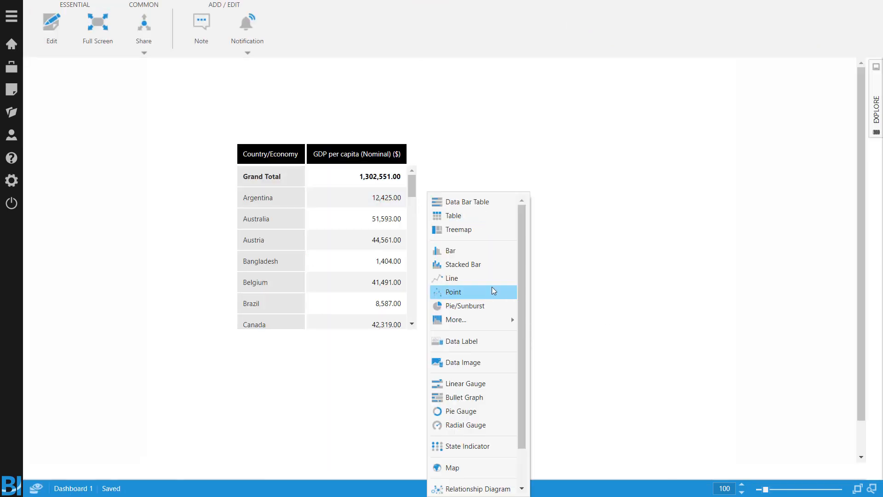
pyautogui.click(476, 264)
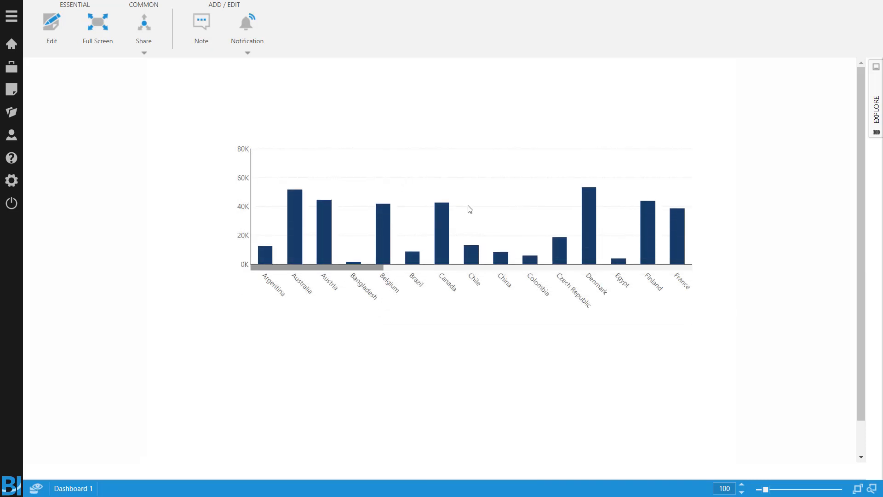
pyautogui.rightClick(490, 179)
pyautogui.click(531, 297)
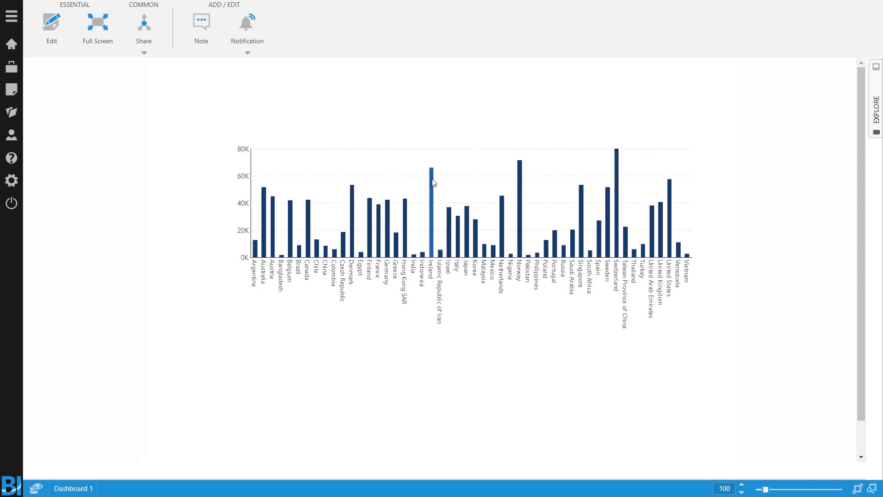
# Step: Sort the chart's bars by GDP per capita (Nominal) ($) from highest to lowest
pyautogui.rightClick(433, 182)
pyautogui.click(493, 227)
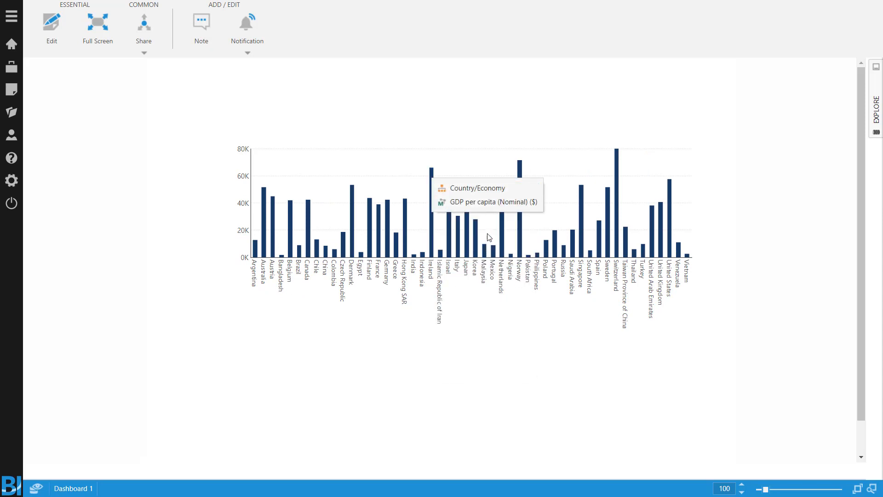
pyautogui.click(487, 200)
pyautogui.click(477, 200)
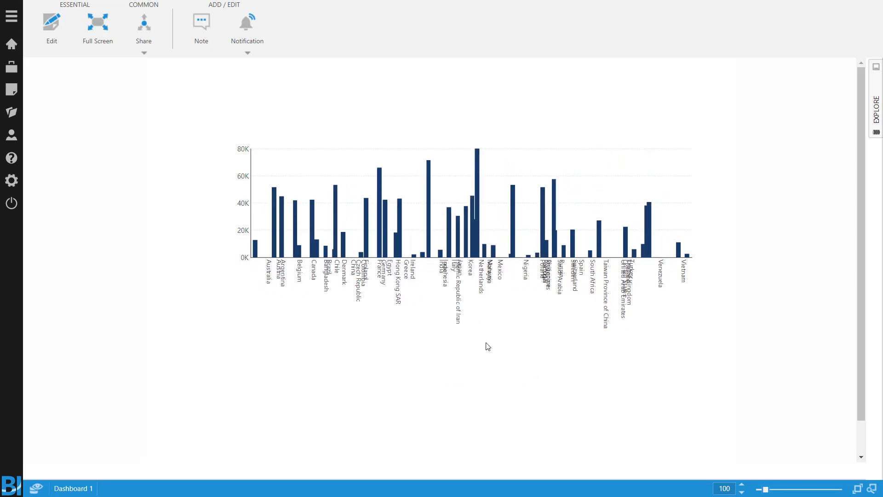
# Step: Return the dashboard to edit mode and move the bar chart slightly up and to the left on the canvas
pyautogui.click(52, 27)
pyautogui.click(470, 214)
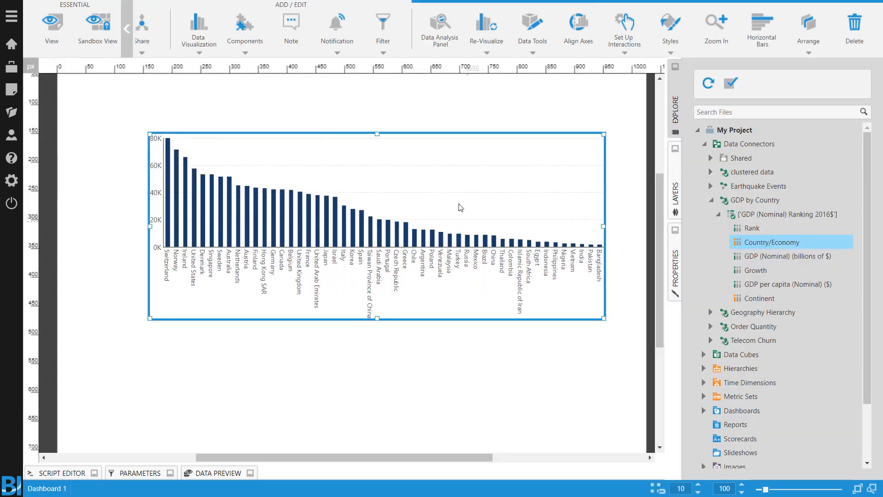
pyautogui.moveTo(468, 210); pyautogui.dragTo(452, 194)
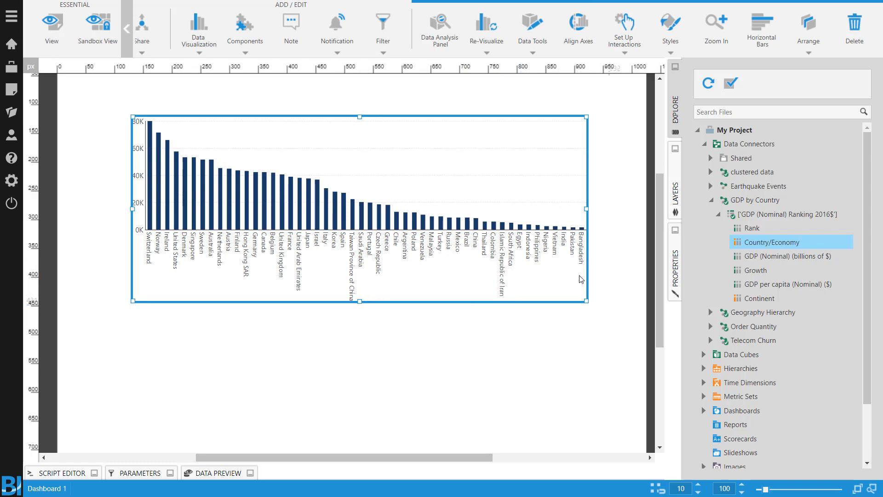
# Step: Add a Filter action to the bar chart's Selected Data Changed interaction
pyautogui.click(675, 263)
pyautogui.scroll(-15, 801, 210)
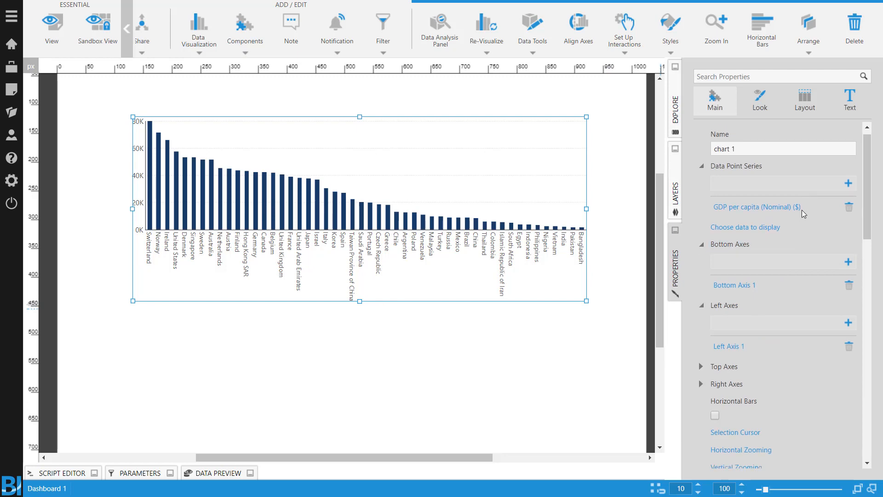
pyautogui.scroll(-1, 788, 220)
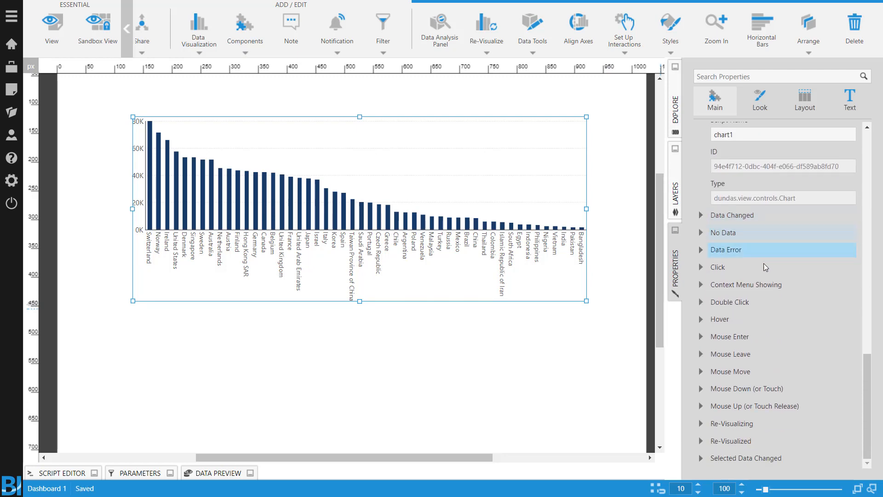
pyautogui.click(764, 234)
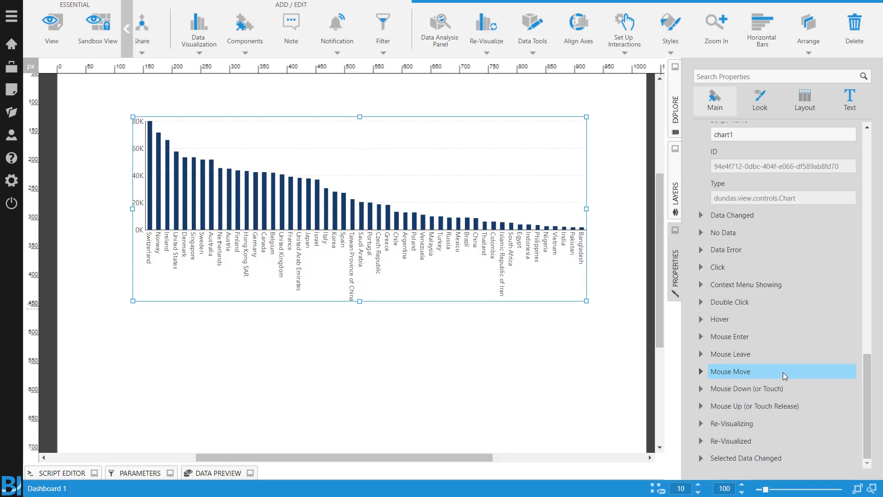
pyautogui.click(703, 457)
pyautogui.scroll(-1, 815, 363)
pyautogui.click(849, 455)
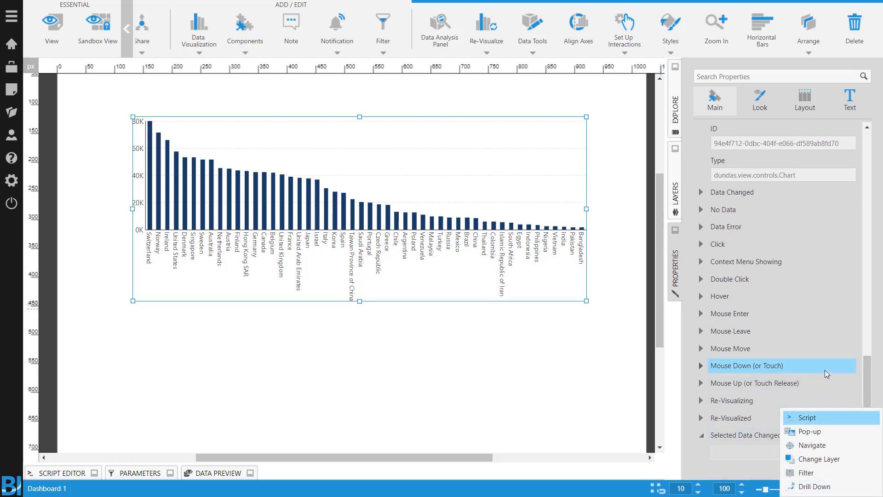
pyautogui.click(805, 472)
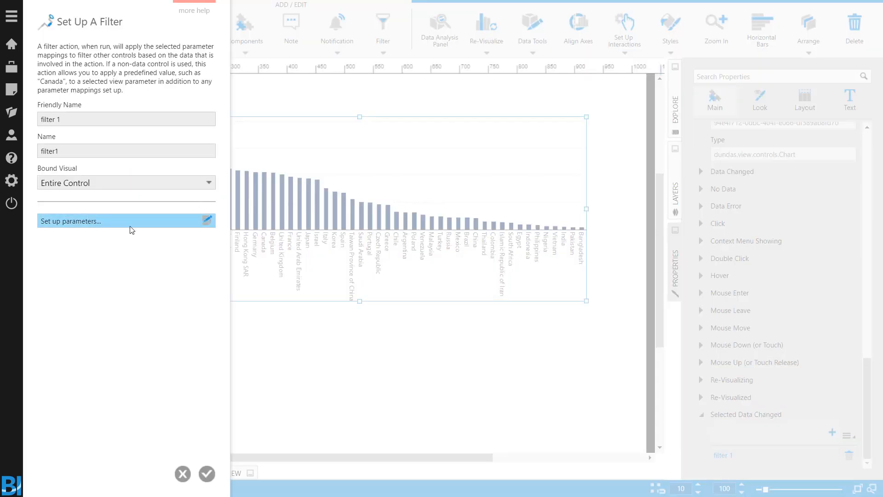
# Step: Accept the filter's mapping from Country/Economy (filter value) to its generated view parameter and confirm the filter setup
pyautogui.click(206, 216)
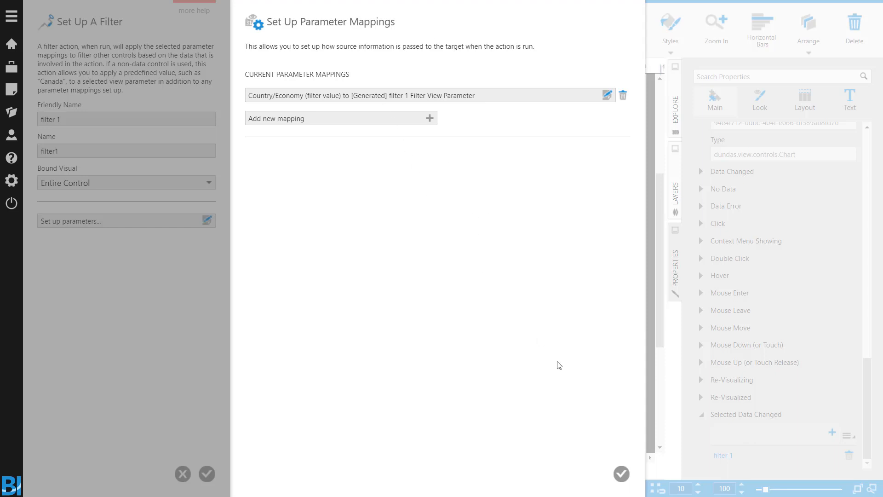
pyautogui.click(622, 474)
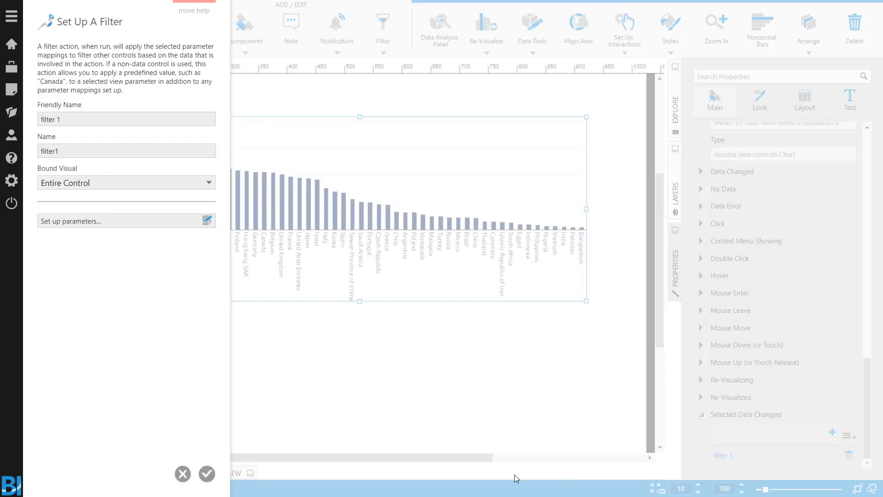
pyautogui.click(207, 474)
# Step: Enable Click To Select Points and disable Hover To Select Points for the chart, and switch the dashboard to view mode
pyautogui.click(45, 18)
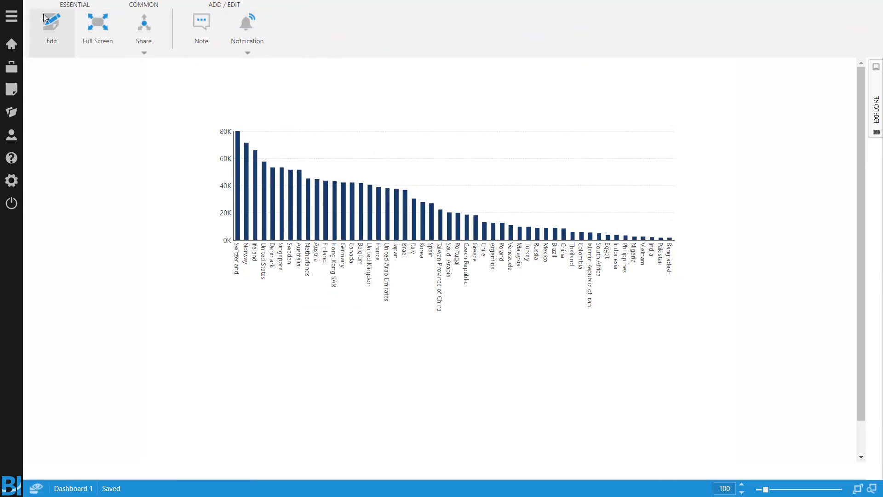
pyautogui.click(45, 19)
pyautogui.click(381, 167)
pyautogui.click(675, 251)
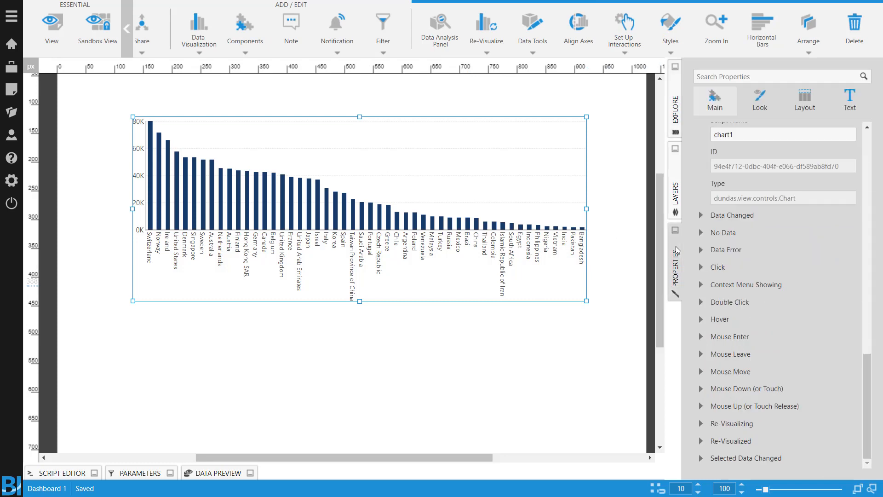
pyautogui.click(760, 102)
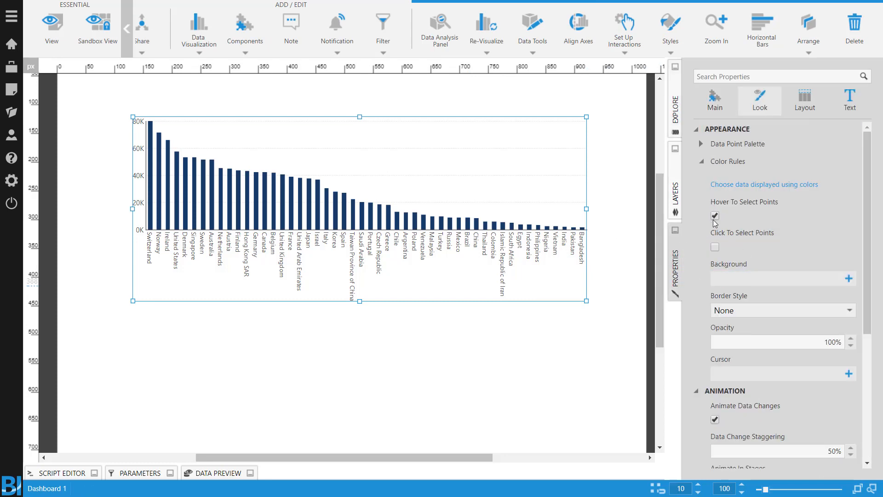
pyautogui.click(715, 247)
pyautogui.click(715, 215)
pyautogui.click(51, 25)
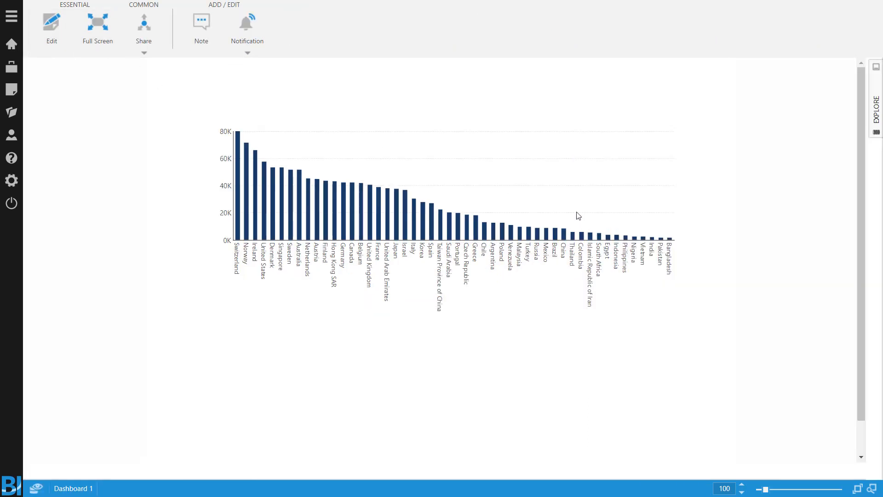
# Step: Test the filter by box-selecting the Venezuela–Iran, Colombia–Bangladesh and Switzerland–Germany bars in turn, clearing each selection
pyautogui.moveTo(536, 203); pyautogui.dragTo(626, 262)
pyautogui.moveTo(507, 192); pyautogui.dragTo(598, 267)
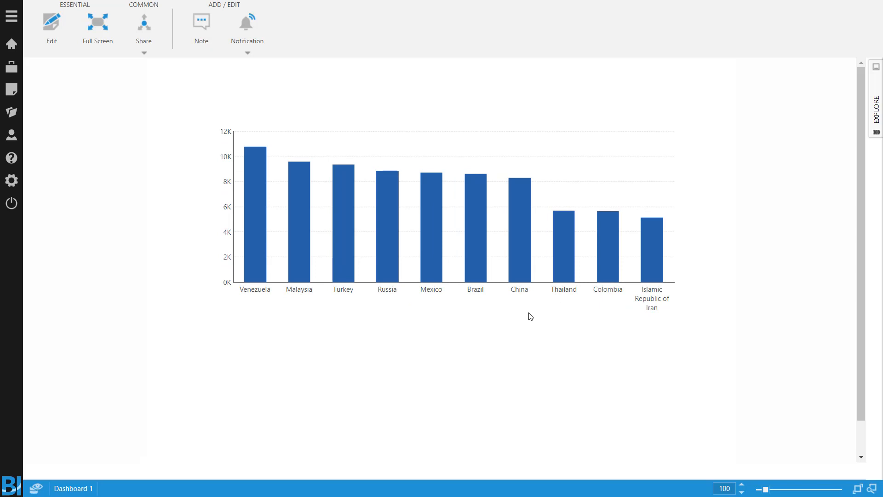
pyautogui.click(627, 165)
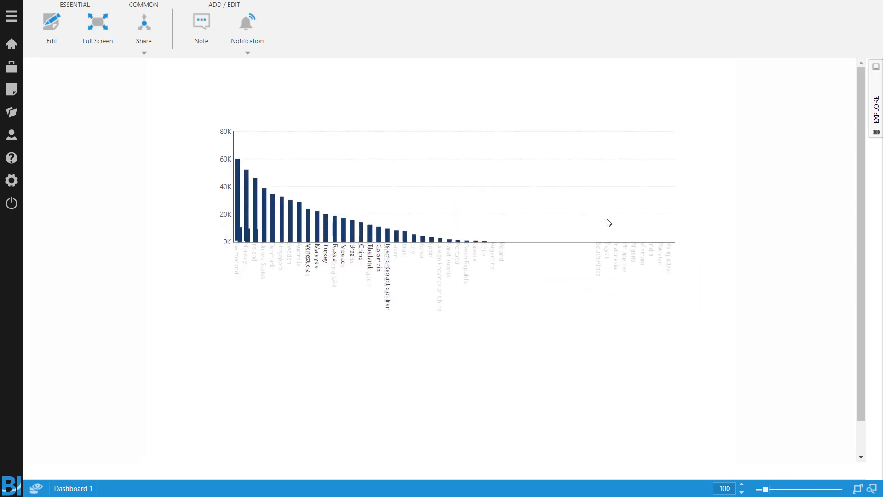
pyautogui.moveTo(595, 213); pyautogui.dragTo(646, 296)
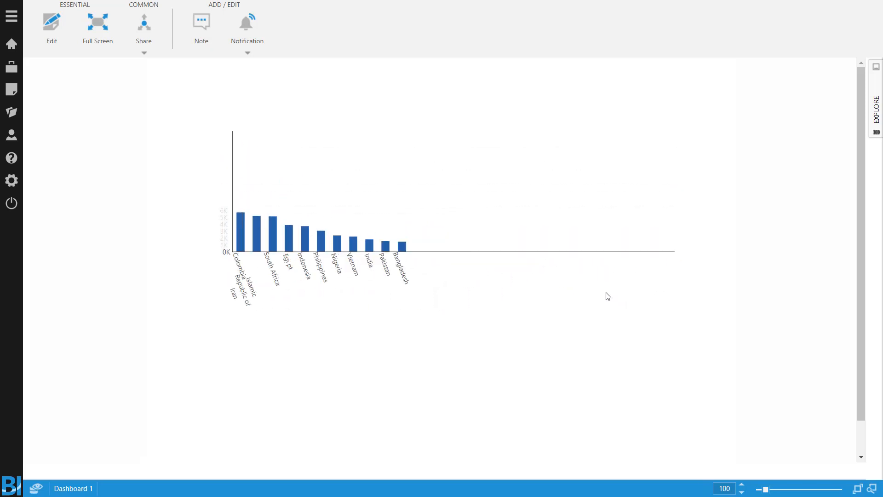
pyautogui.click(493, 171)
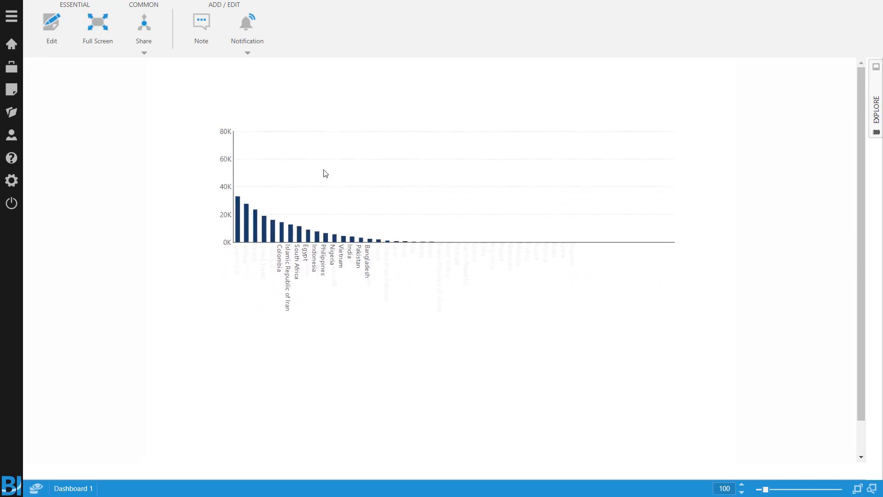
pyautogui.moveTo(347, 157); pyautogui.dragTo(229, 299)
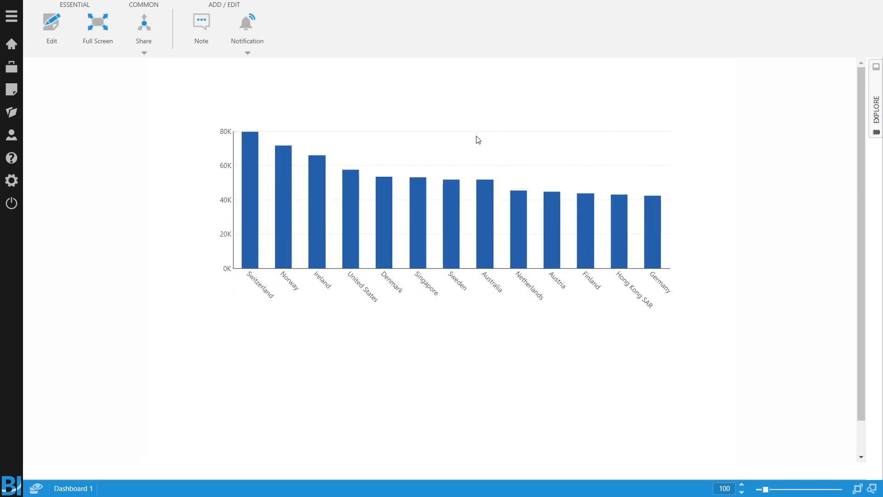
pyautogui.click(447, 151)
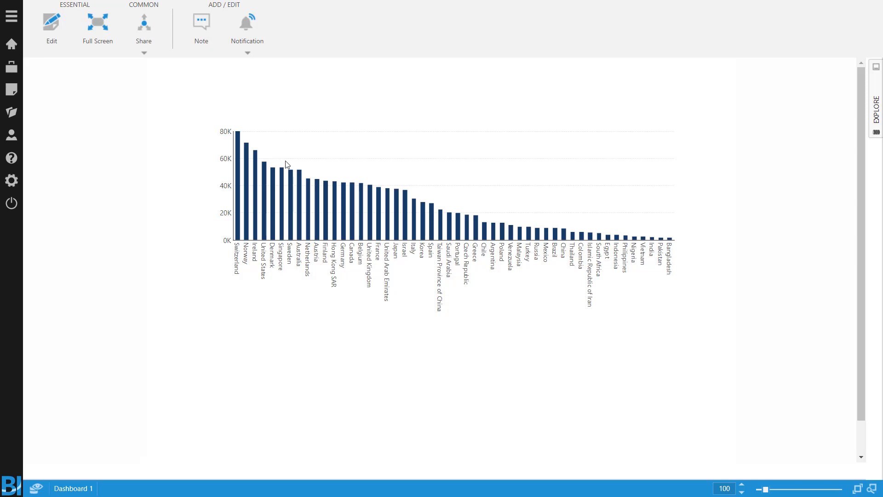
# Step: Create another new blank dashboard
pyautogui.click(12, 90)
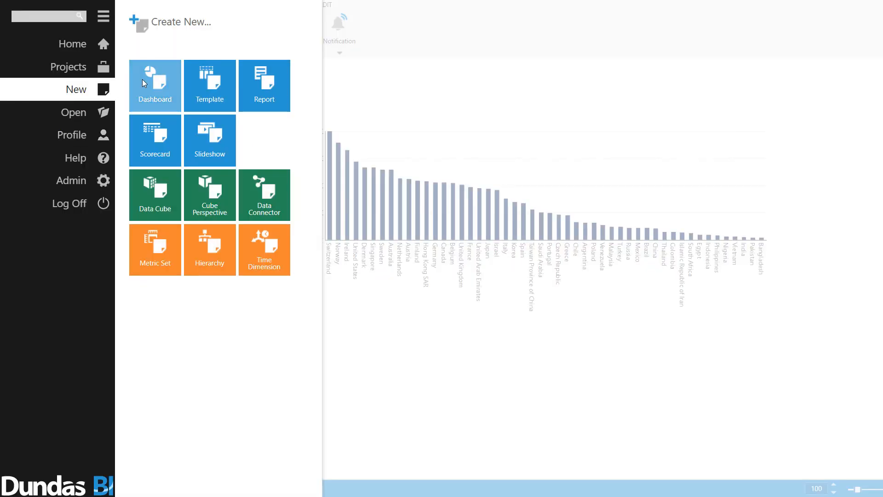
pyautogui.click(159, 92)
pyautogui.click(366, 91)
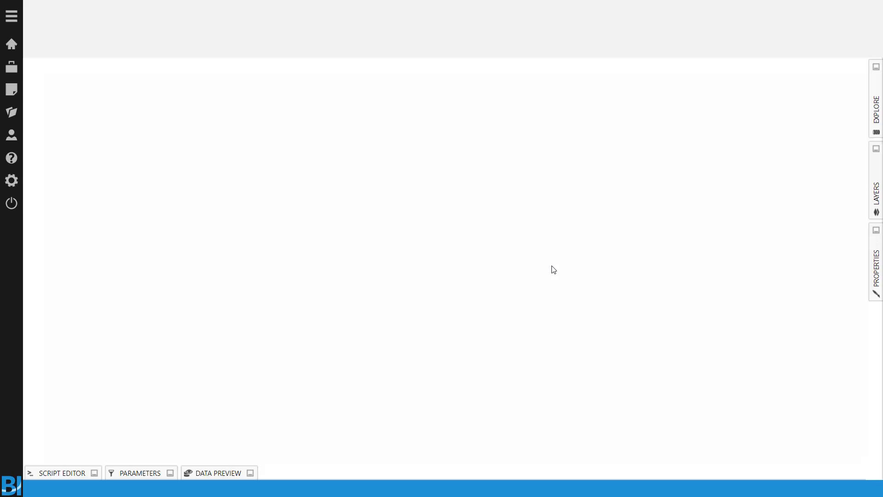
# Step: Add an empty map visualization to the dashboard and enlarge it to about 970 by 625 px
pyautogui.click(383, 28)
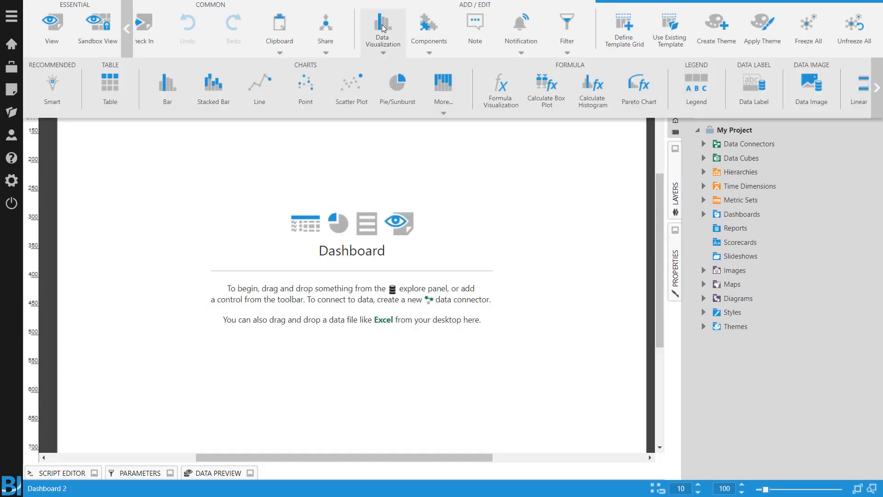
pyautogui.click(877, 87)
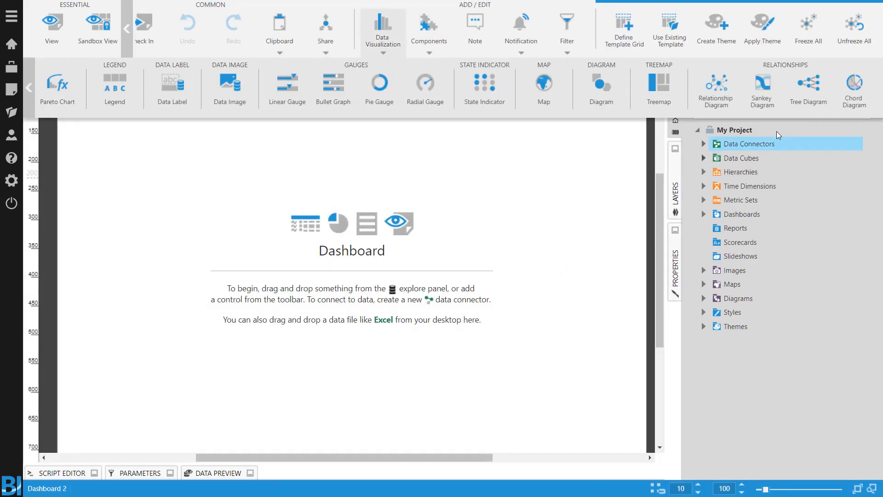
pyautogui.click(544, 85)
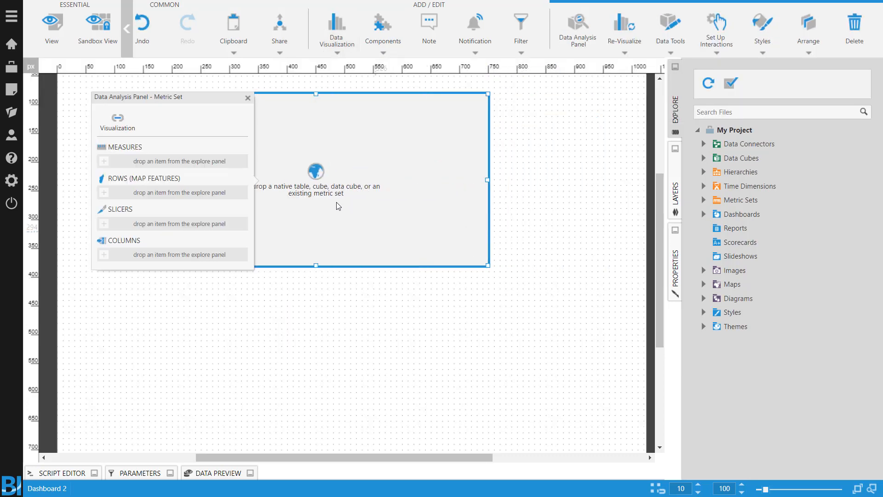
pyautogui.moveTo(338, 204); pyautogui.dragTo(275, 201)
pyautogui.moveTo(414, 259); pyautogui.dragTo(640, 465)
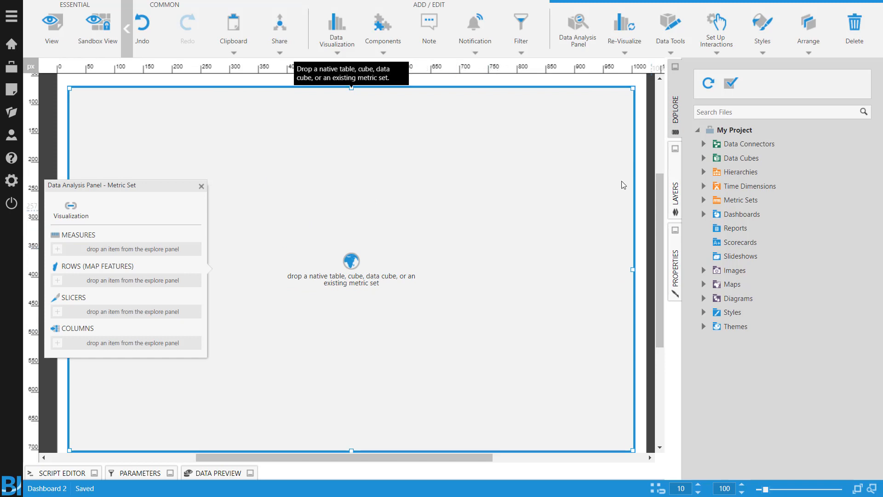
# Step: Plot the Earthquake Events table as map symbols, with Lon as longitude, Lat as latitude and Datetime as the symbol name
pyautogui.click(703, 144)
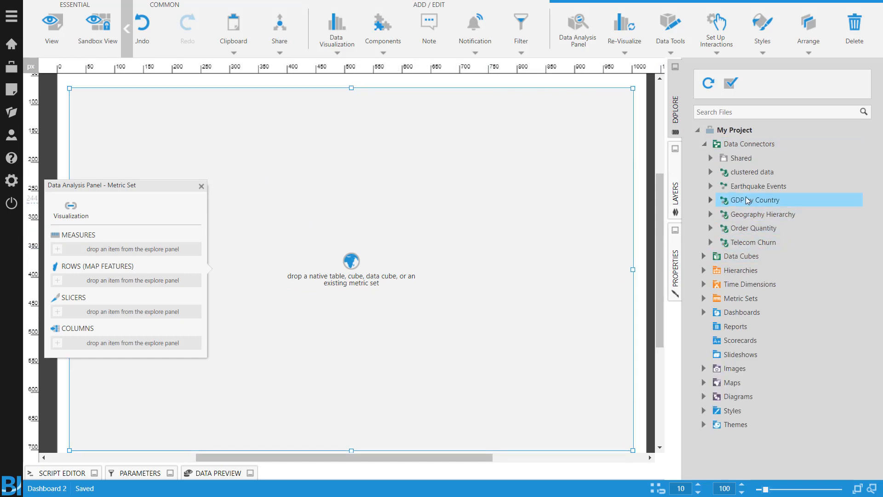
pyautogui.click(711, 186)
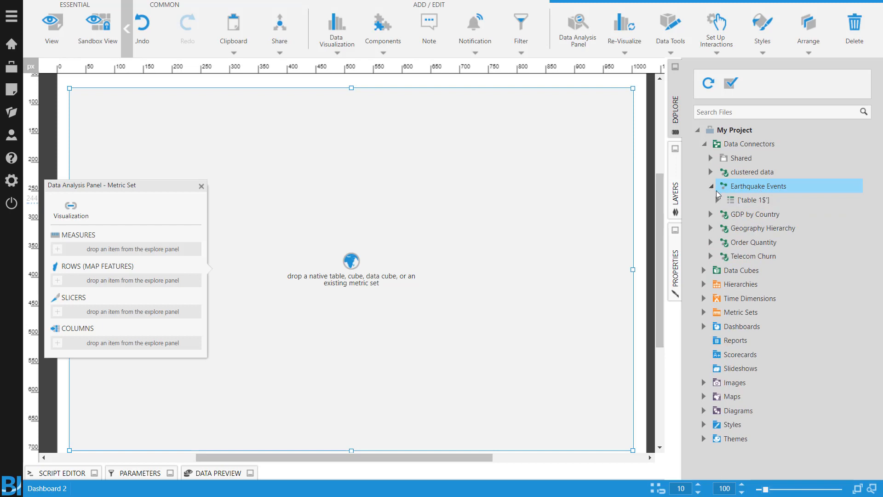
pyautogui.click(718, 200)
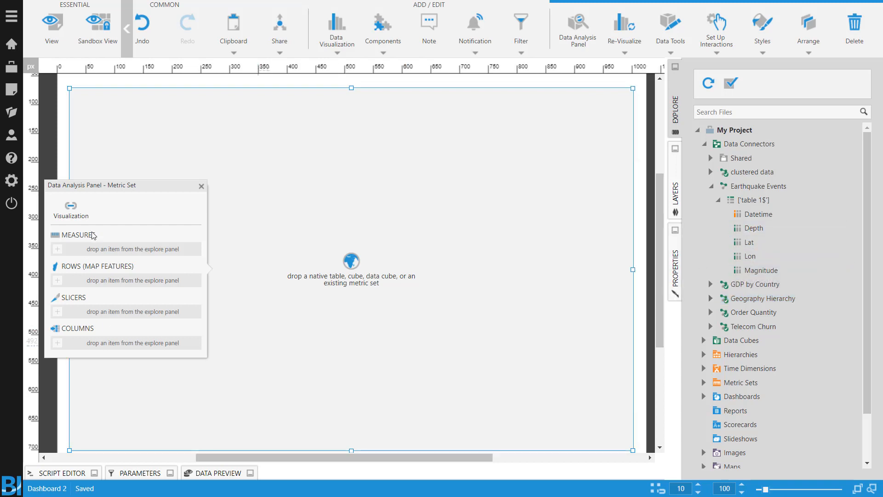
pyautogui.click(87, 212)
pyautogui.click(94, 349)
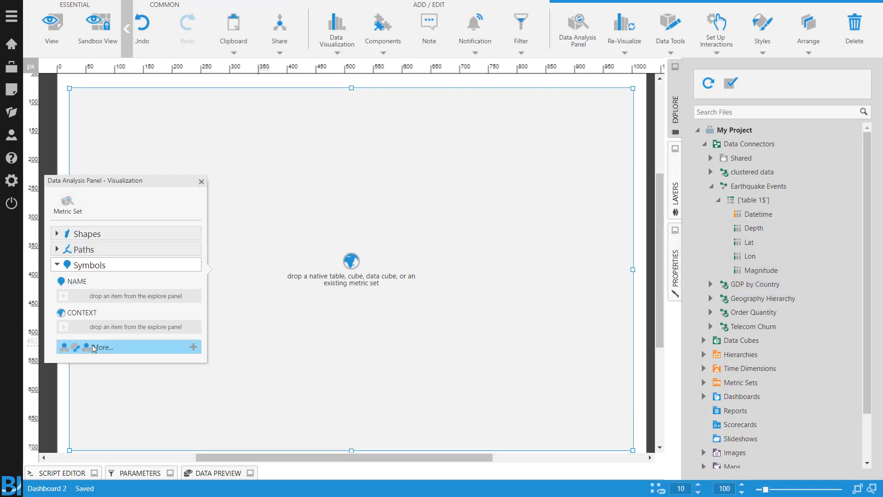
pyautogui.click(102, 348)
pyautogui.scroll(-3, 138, 289)
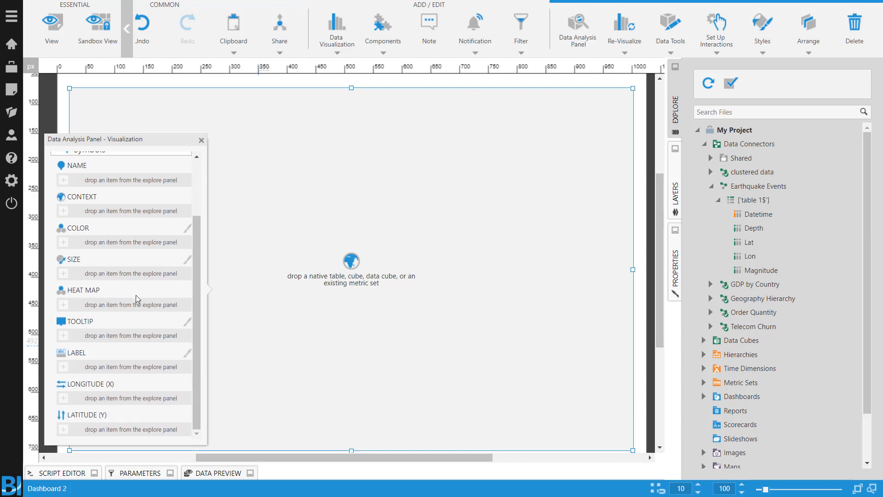
pyautogui.moveTo(749, 242); pyautogui.dragTo(94, 430)
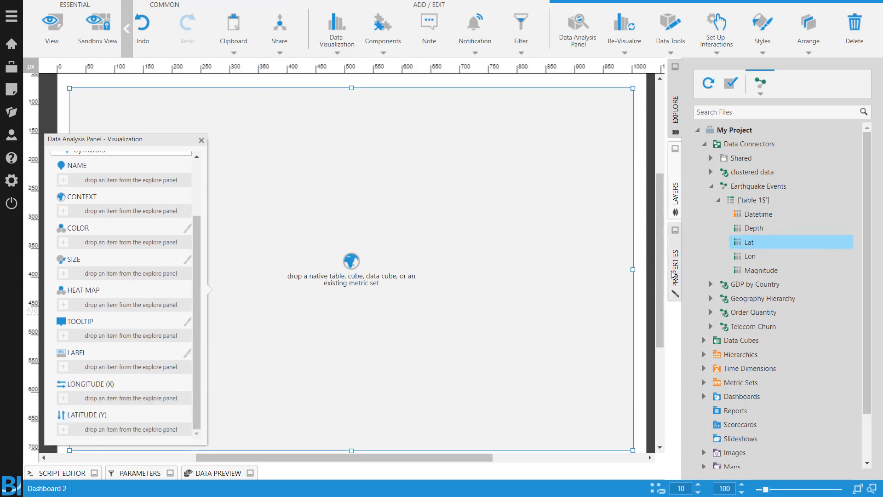
pyautogui.moveTo(750, 256); pyautogui.dragTo(104, 390)
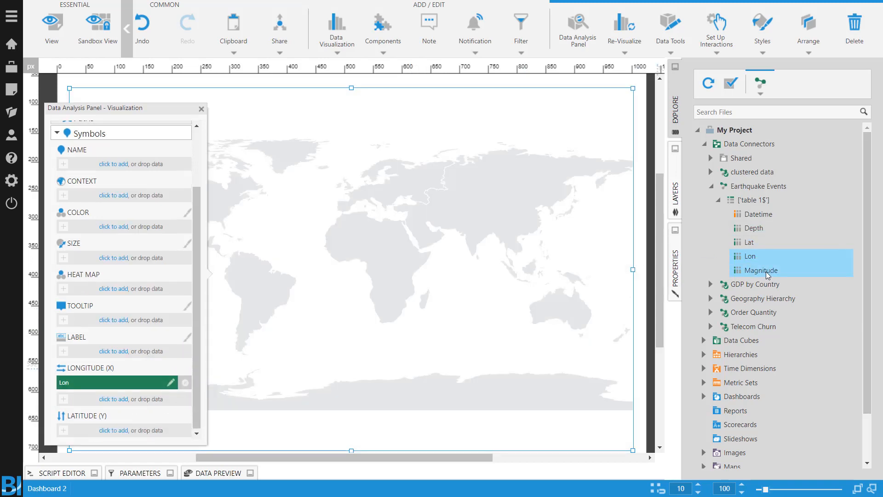
pyautogui.moveTo(749, 242); pyautogui.dragTo(109, 425)
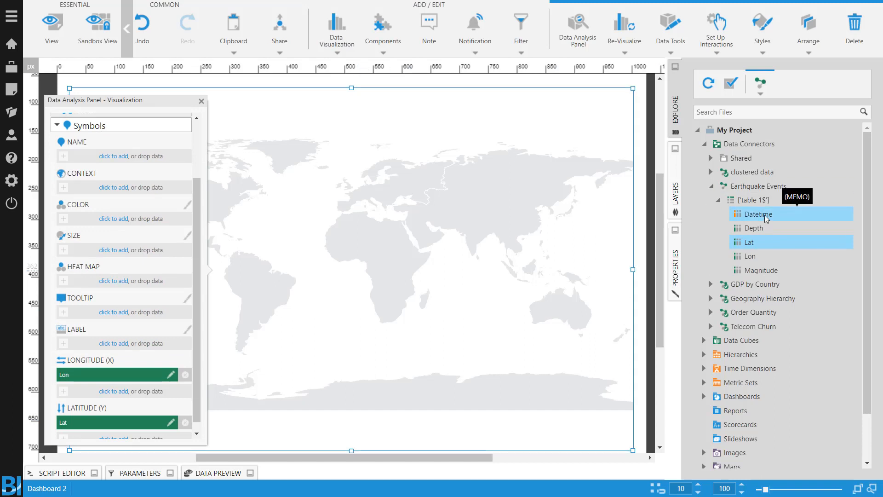
pyautogui.moveTo(766, 217); pyautogui.dragTo(106, 159)
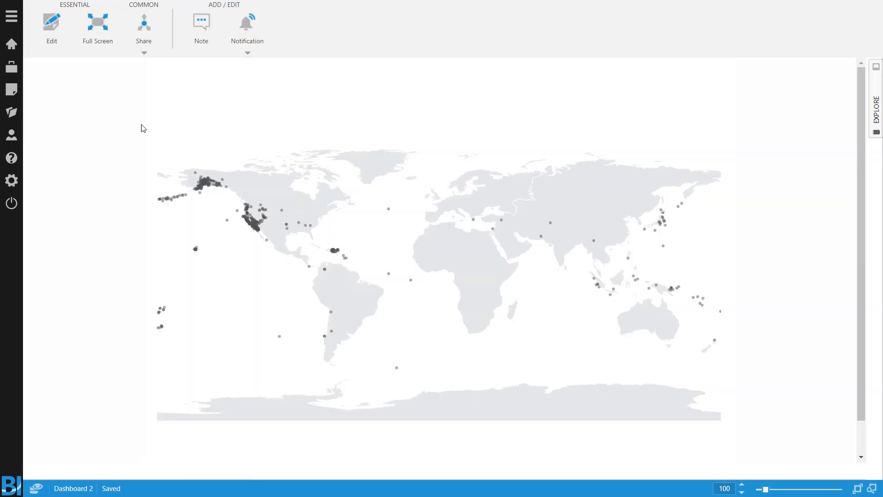
# Step: Reopen the dashboard for editing, assign Datetime to the map symbols' Heat Map field, and save the dashboard
pyautogui.click(51, 27)
pyautogui.click(64, 39)
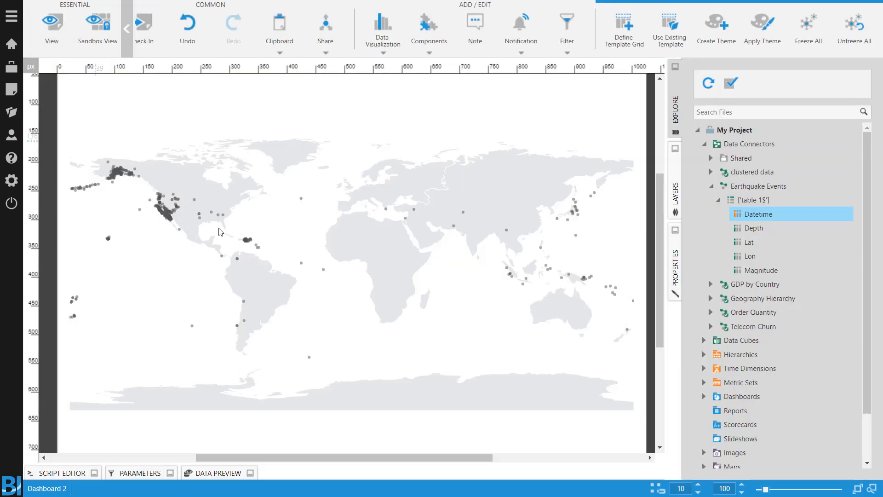
pyautogui.rightClick(295, 206)
pyautogui.click(319, 214)
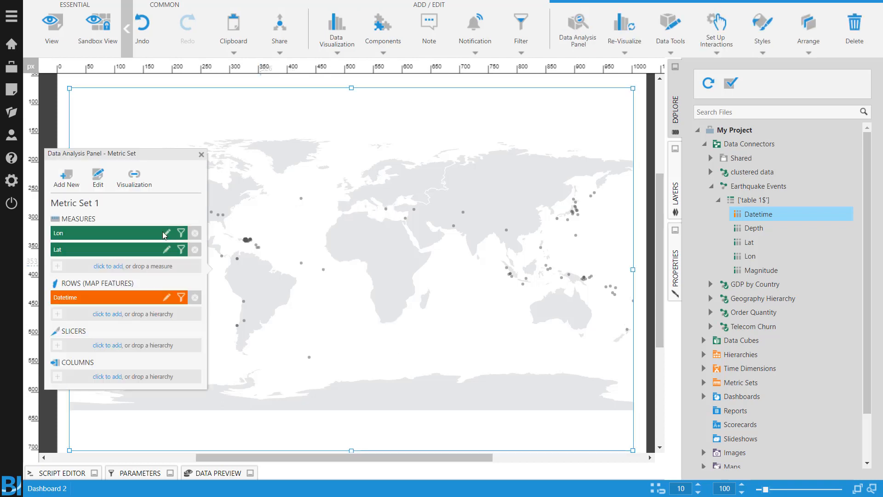
pyautogui.click(137, 174)
pyautogui.scroll(-5, 119, 258)
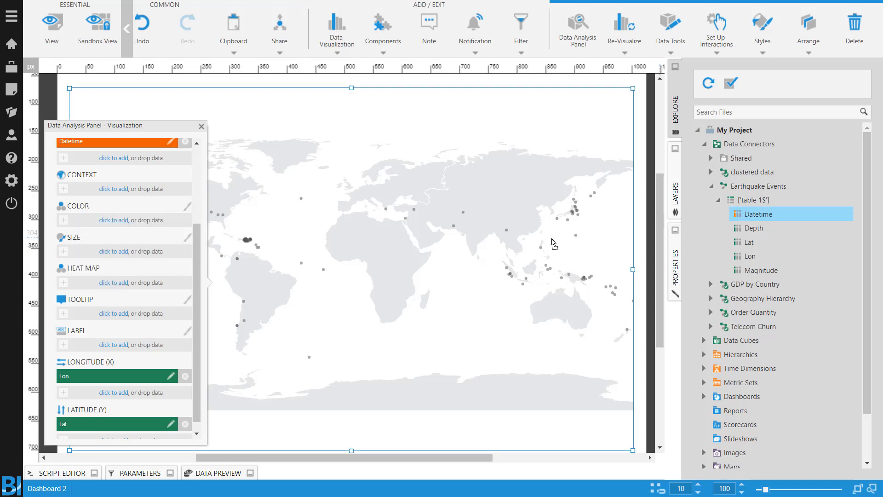
pyautogui.moveTo(554, 243); pyautogui.dragTo(115, 285)
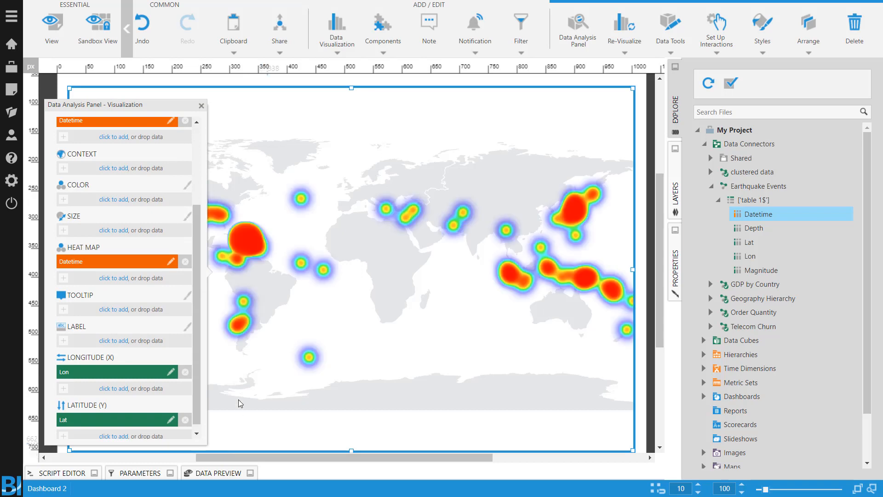
pyautogui.click(201, 106)
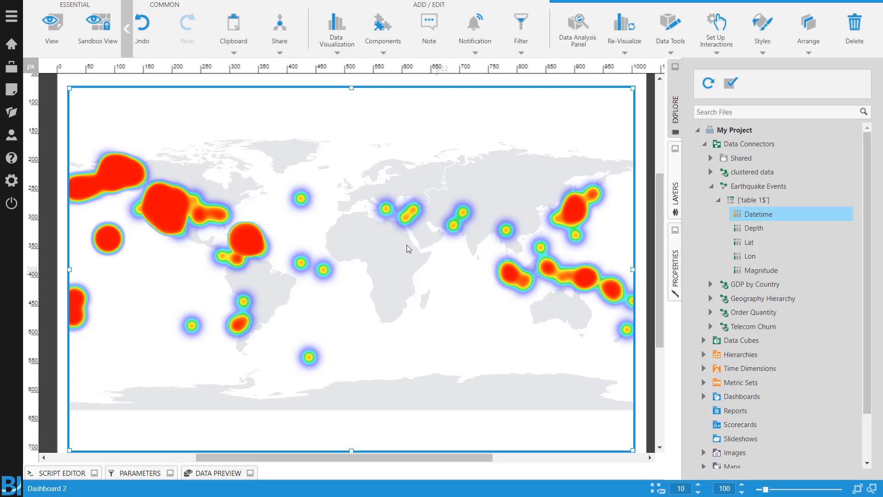
pyautogui.hotkey('ctrl', 's')
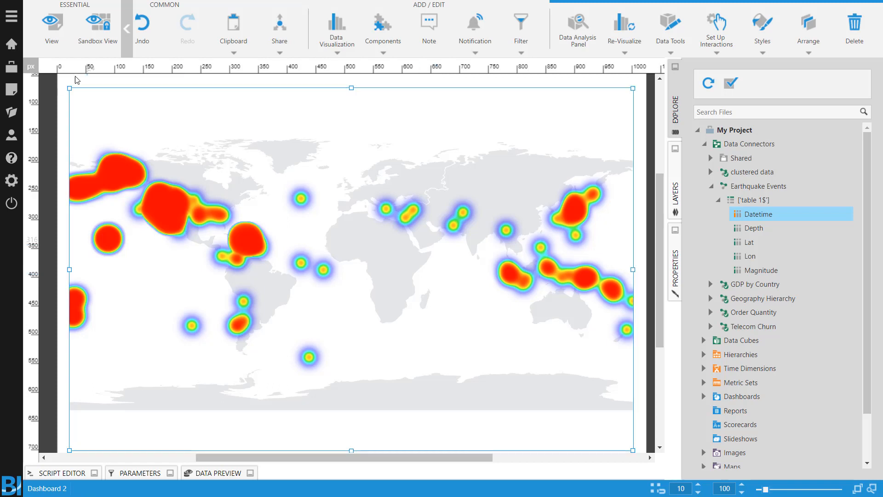
# Step: View the dashboard and examine how the heat map's clusters change from world scale to southern California and back
pyautogui.click(52, 28)
pyautogui.scroll(5, 249, 230)
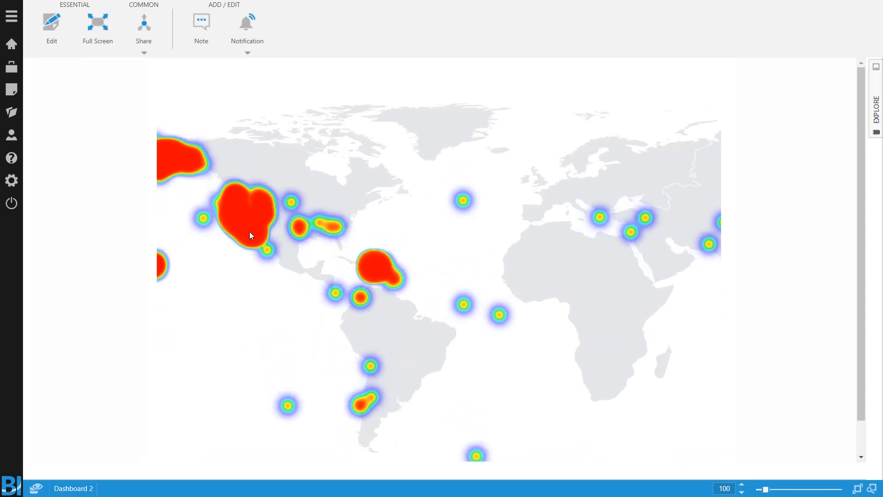
pyautogui.scroll(4, 248, 223)
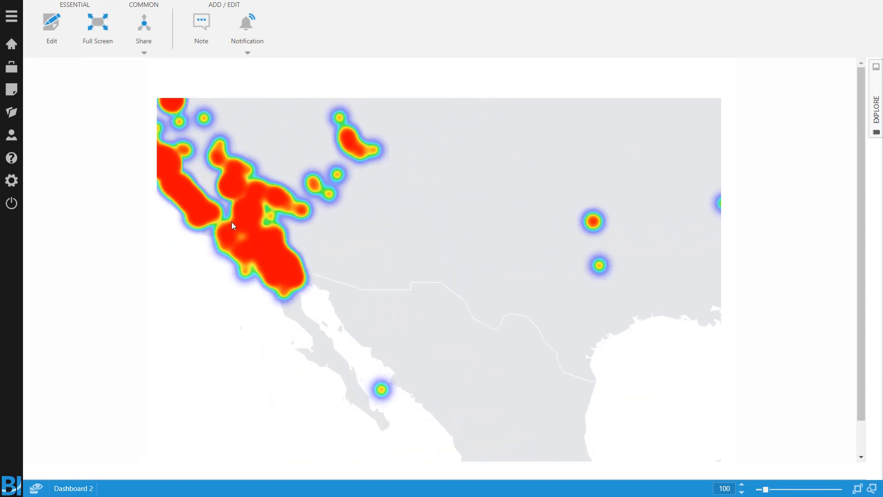
pyautogui.scroll(1, 261, 249)
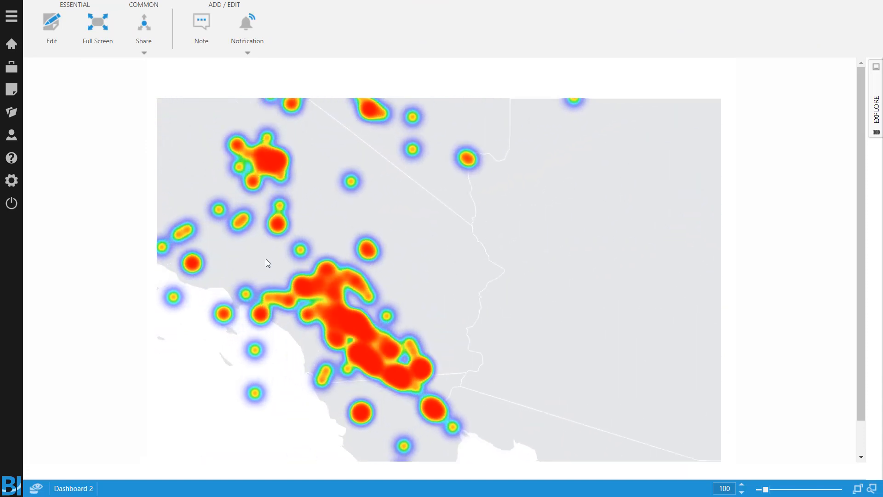
pyautogui.scroll(-2, 276, 279)
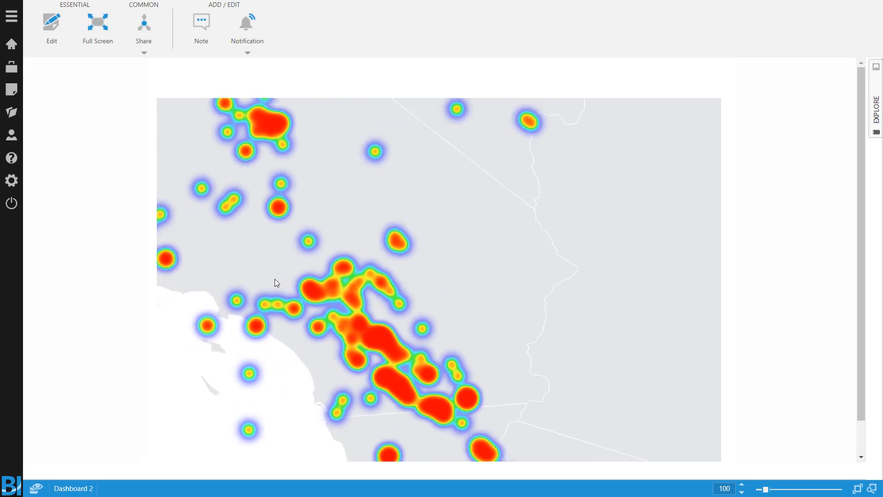
pyautogui.scroll(-5, 275, 279)
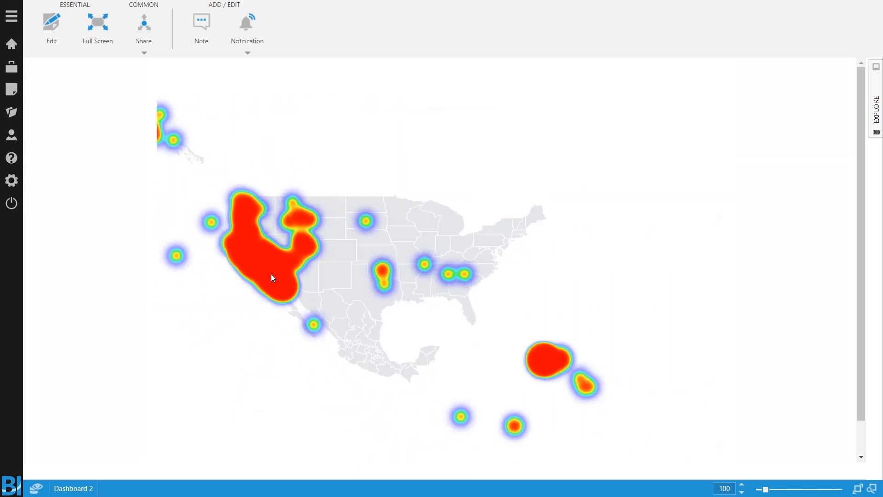
pyautogui.scroll(-5, 273, 276)
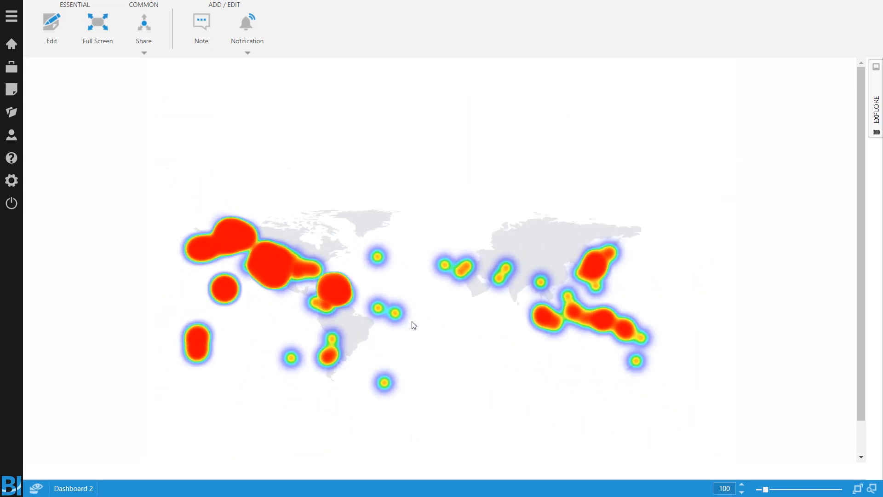
# Step: Return to editing and enable street level maps for the map visualization with the ArcGIS (Color) provider preset
pyautogui.click(52, 24)
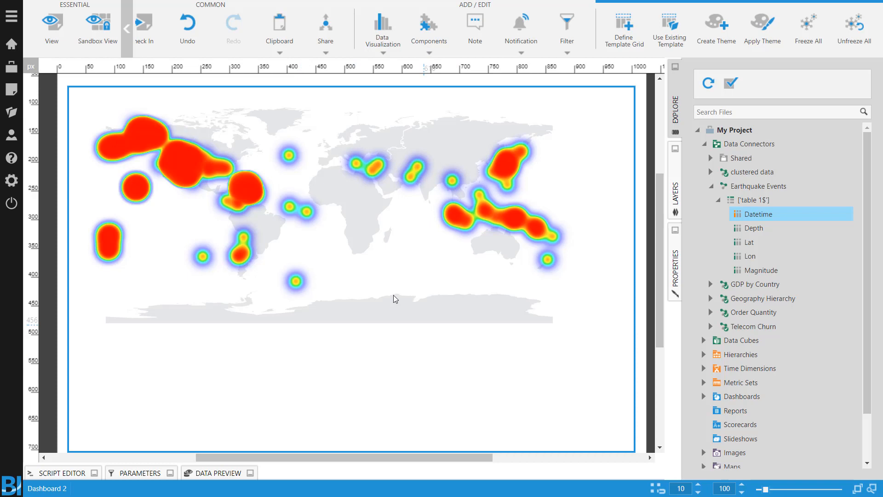
pyautogui.hotkey('ctrl', 's')
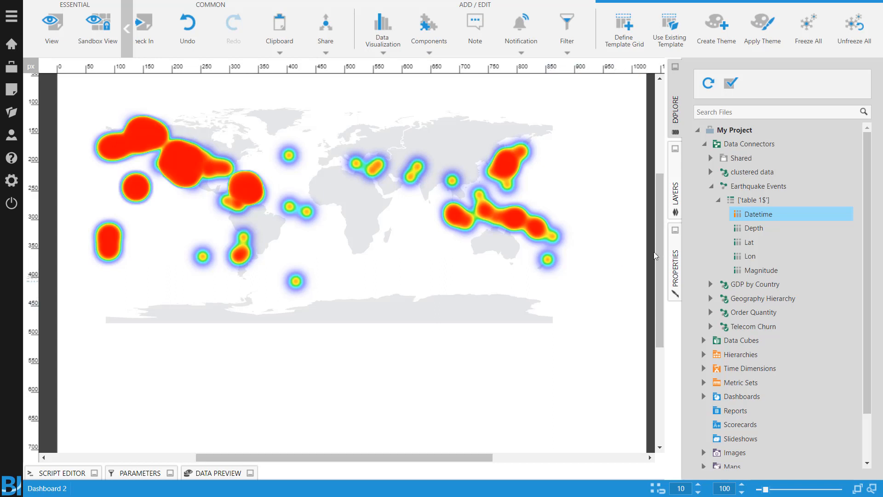
pyautogui.click(675, 254)
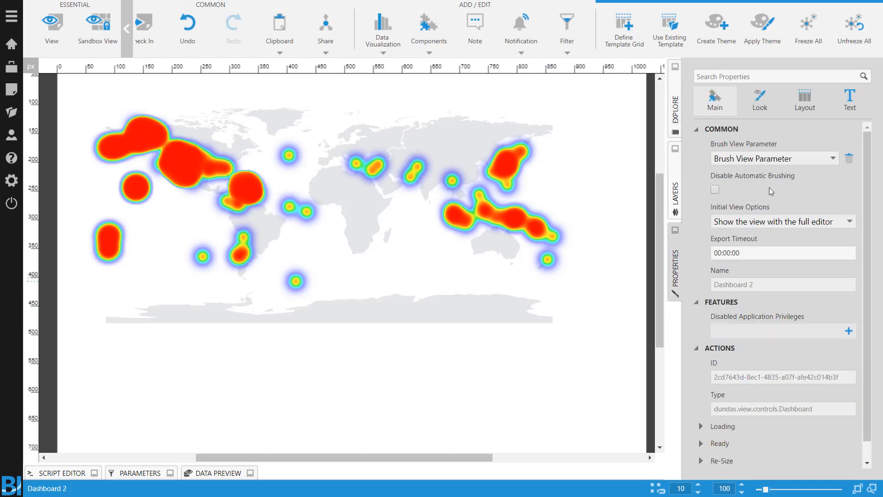
pyautogui.scroll(-2, 751, 213)
pyautogui.click(487, 215)
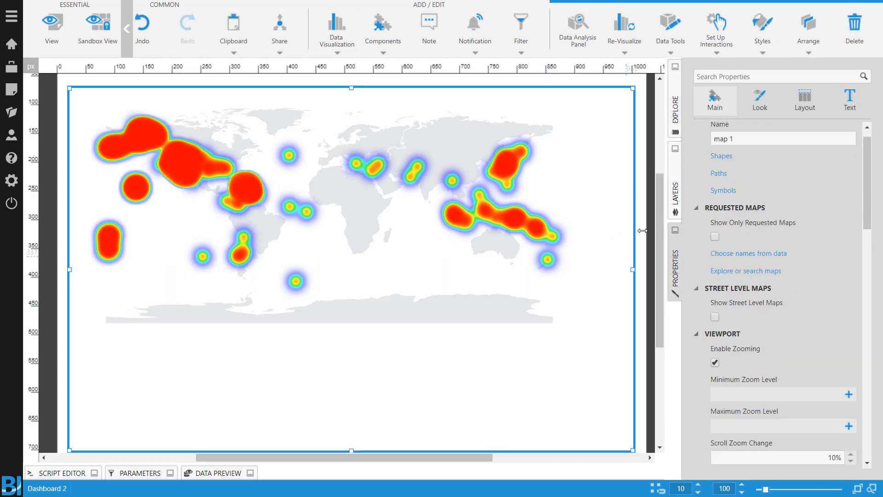
pyautogui.scroll(-2, 789, 245)
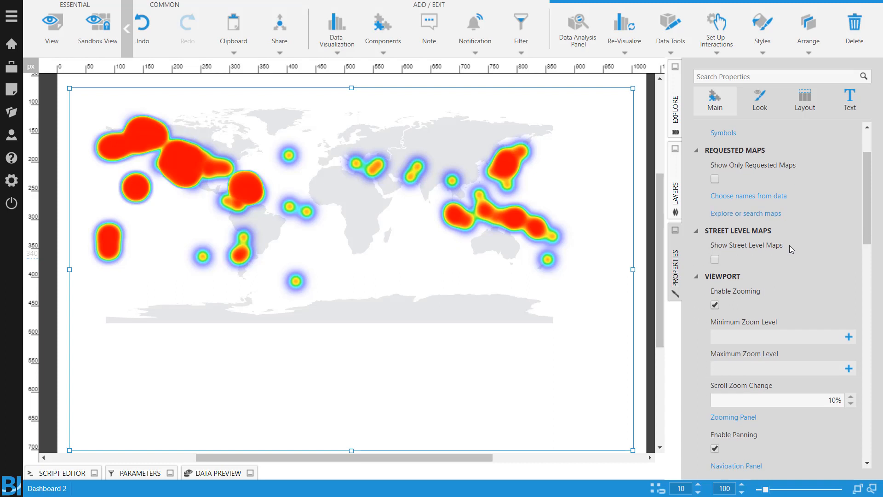
pyautogui.click(715, 259)
pyautogui.scroll(-2, 789, 252)
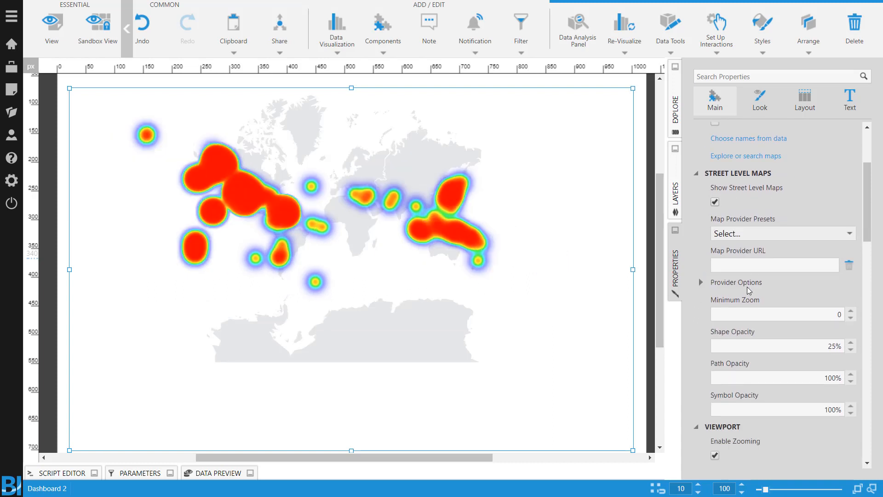
pyautogui.click(771, 233)
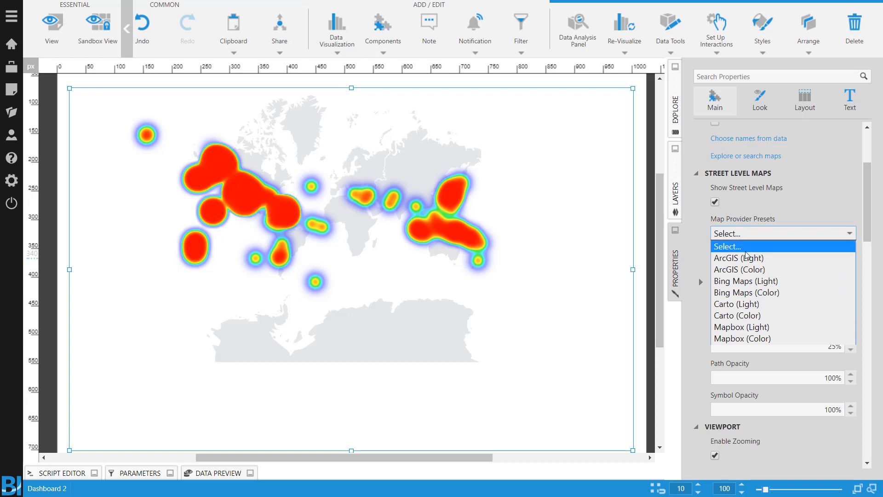
pyautogui.click(776, 270)
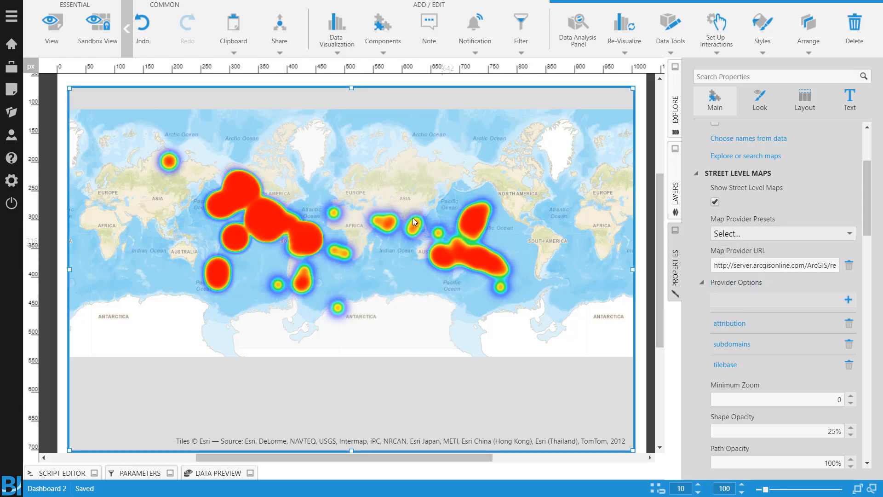
# Step: View the dashboard and examine the heat map over the street level map around Los Angeles and San Diego
pyautogui.click(57, 28)
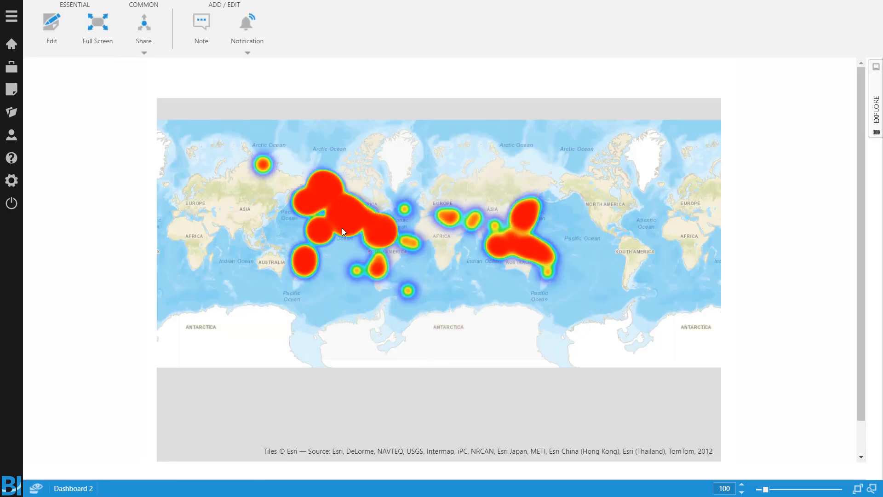
pyautogui.scroll(4, 341, 228)
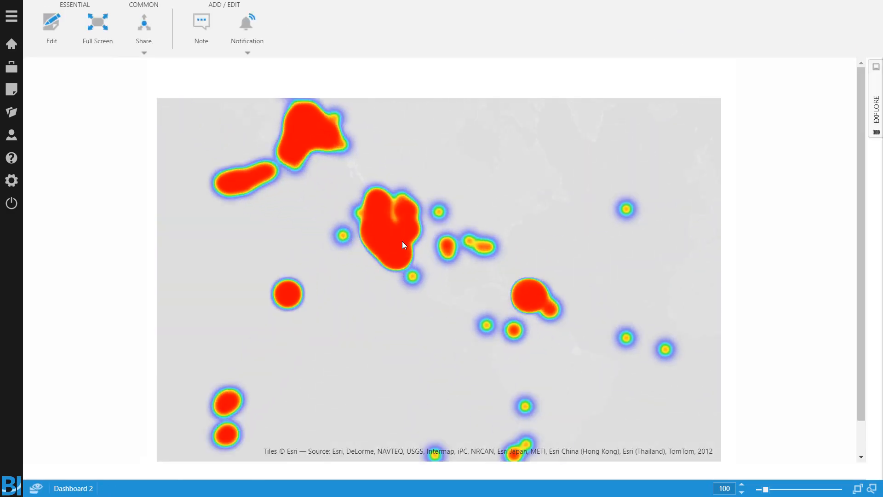
pyautogui.scroll(-3, 403, 245)
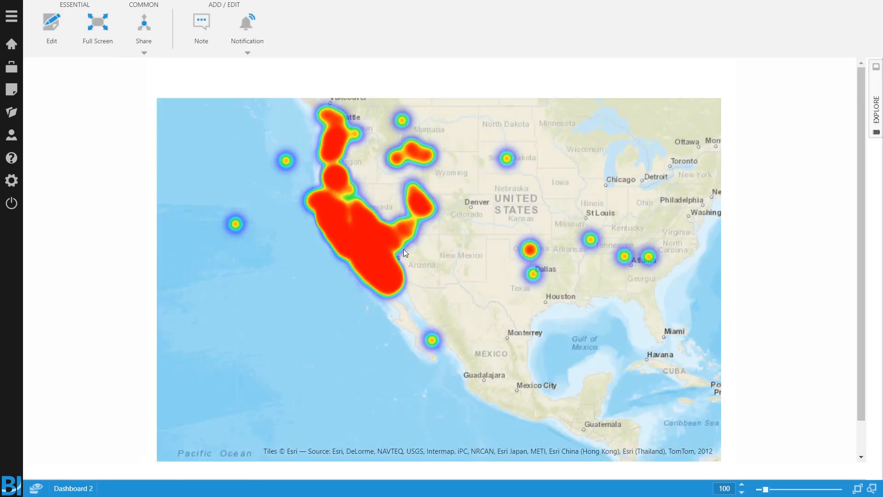
pyautogui.scroll(3, 404, 252)
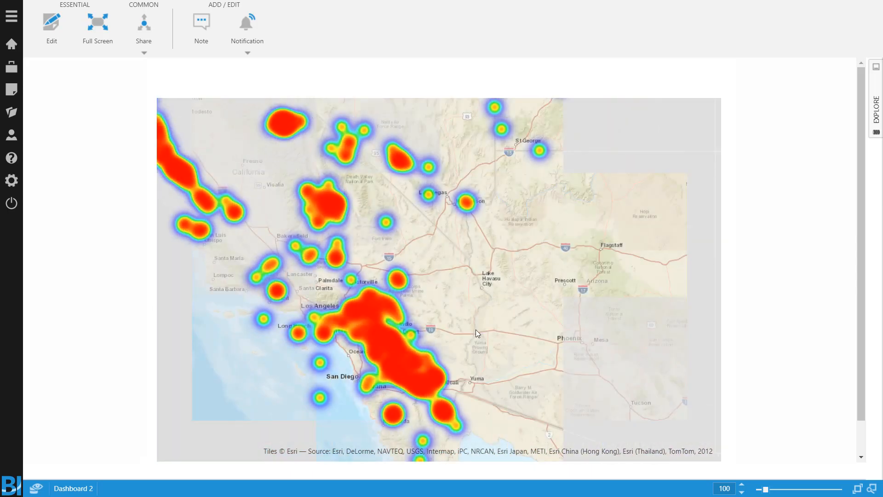
pyautogui.moveTo(475, 329); pyautogui.dragTo(526, 227)
pyautogui.scroll(2, 422, 253)
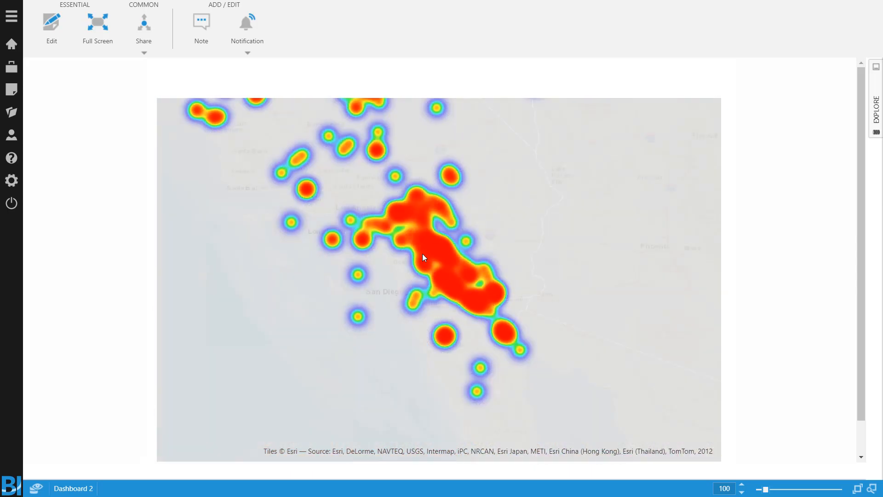
pyautogui.scroll(1, 442, 275)
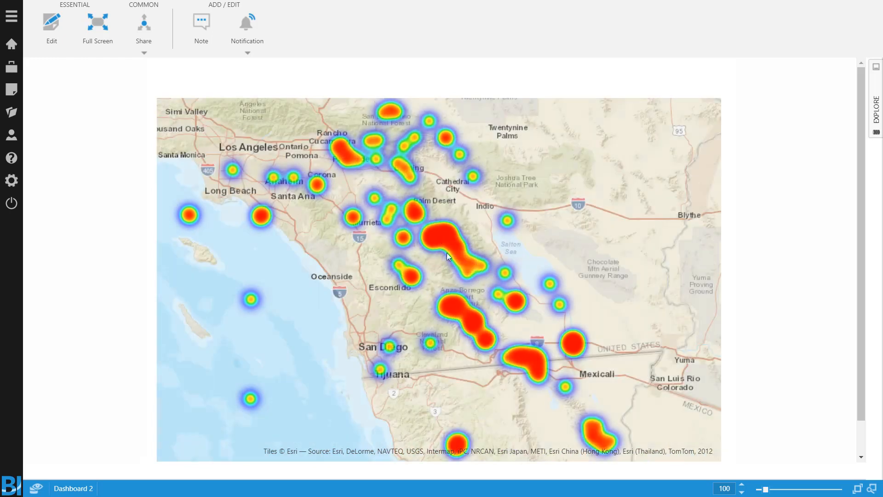
# Step: Examine how the heat map's clusters over the street map split around Anza and merge across southern California
pyautogui.scroll(1, 450, 255)
pyautogui.scroll(2, 455, 249)
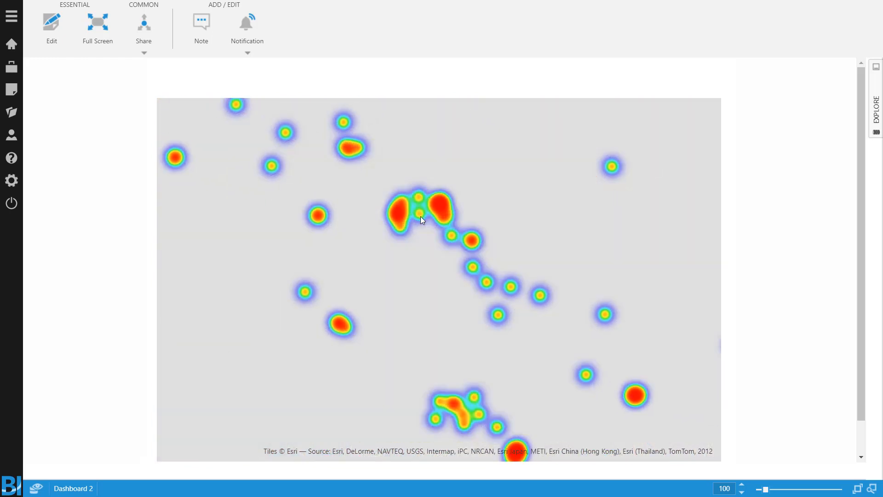
pyautogui.scroll(1, 422, 210)
pyautogui.scroll(1, 448, 207)
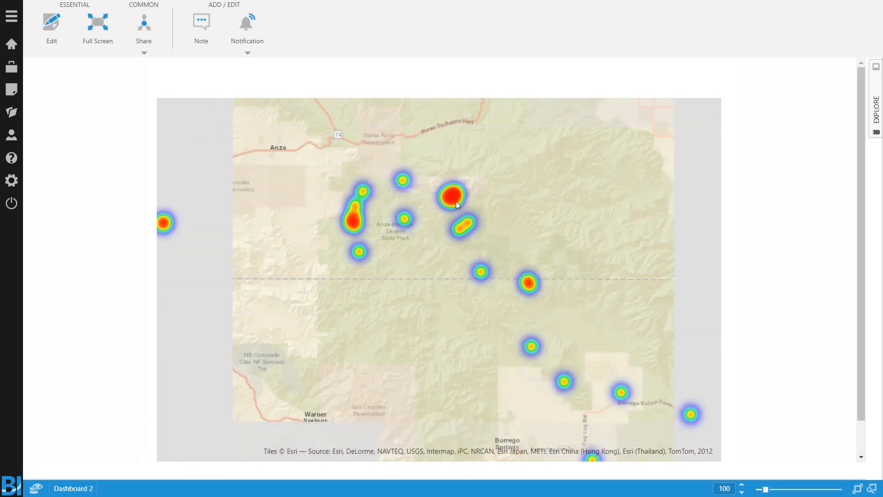
pyautogui.scroll(1, 454, 198)
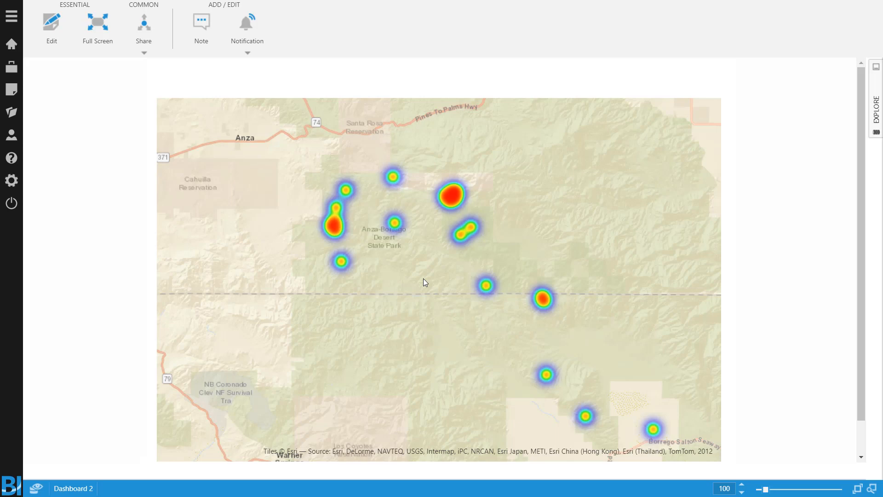
pyautogui.scroll(-3, 391, 264)
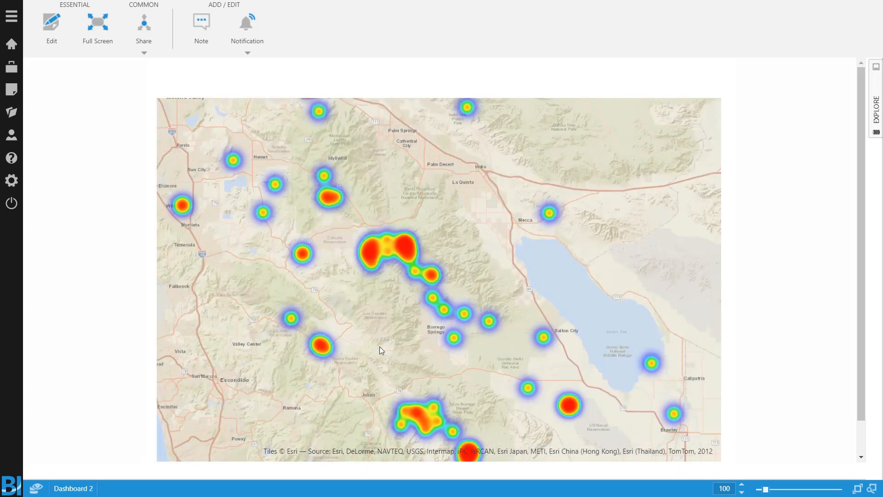
pyautogui.scroll(-2, 380, 327)
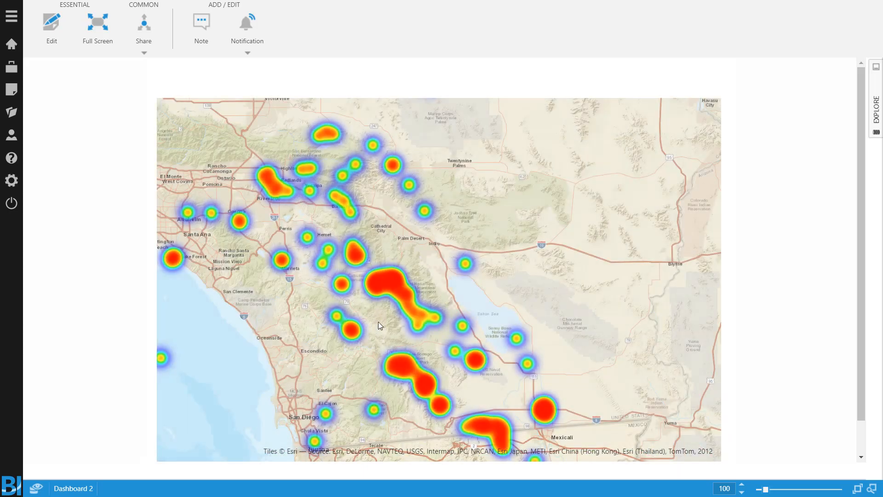
pyautogui.scroll(2, 379, 325)
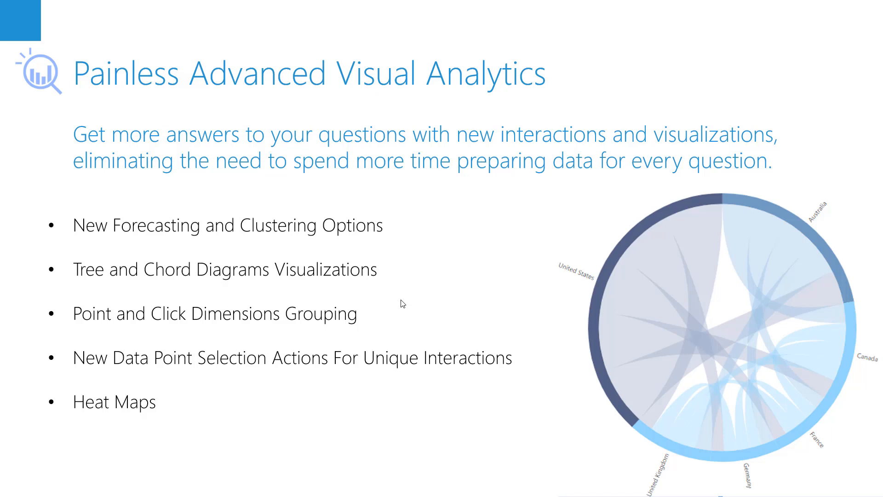
pyautogui.press('Right')
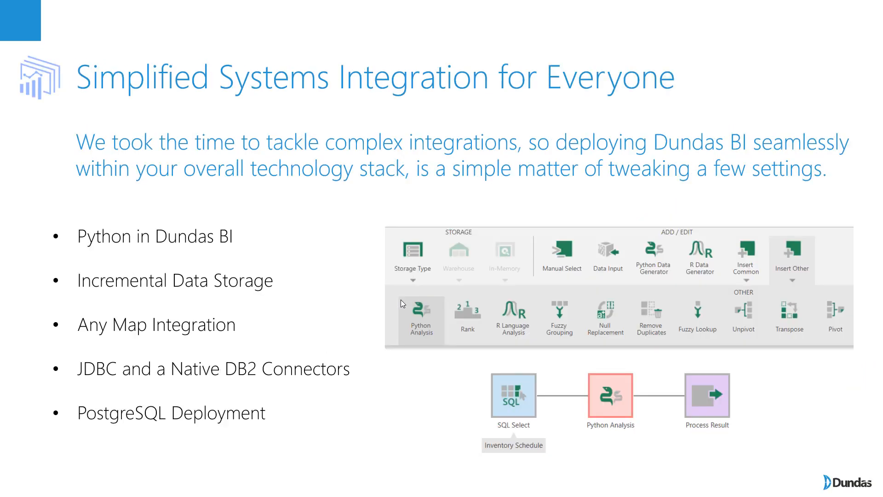
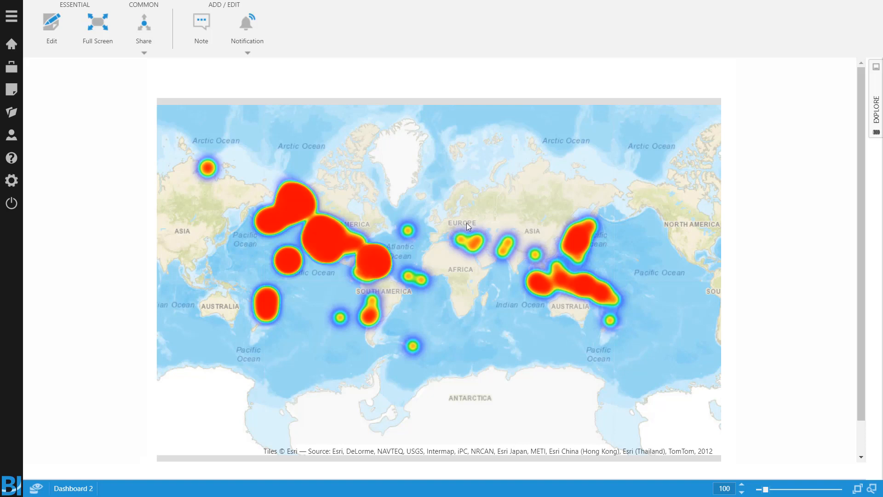
# Step: Open the home page, browse its dashboards, reports and scorecards by project, and return to the Getting Started with Dundas BI section
pyautogui.click(11, 45)
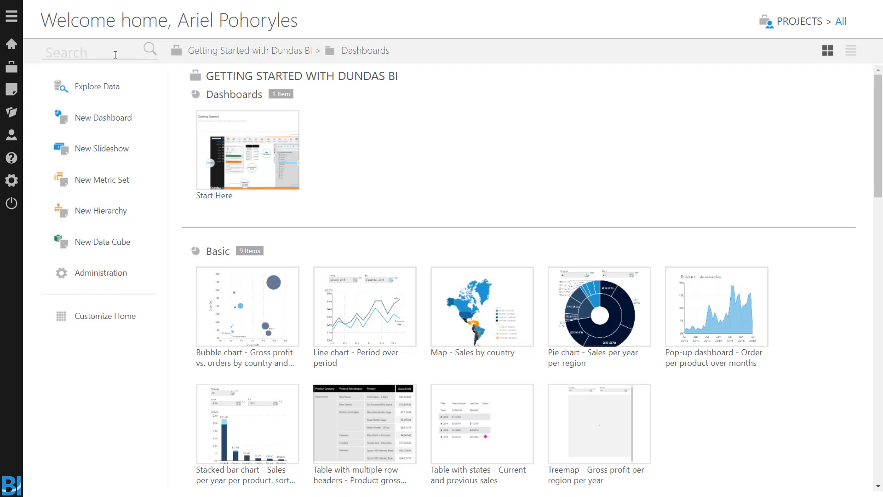
pyautogui.scroll(-9, 390, 128)
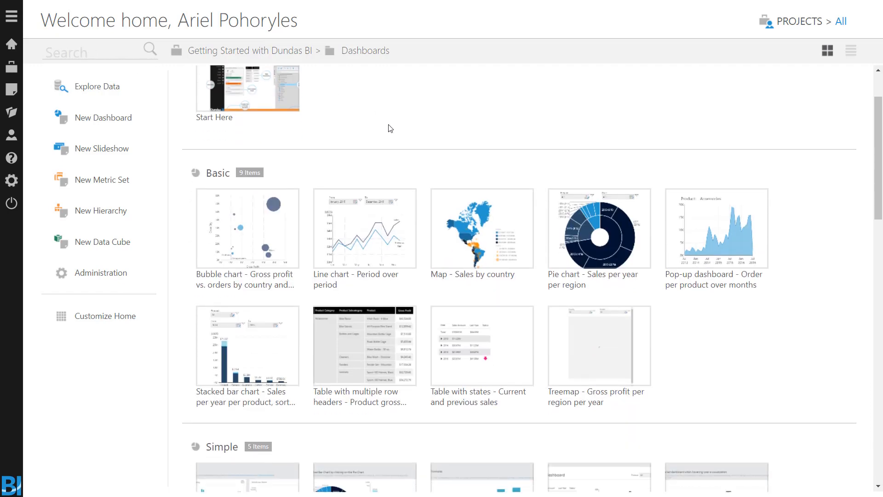
pyautogui.scroll(-4, 429, 126)
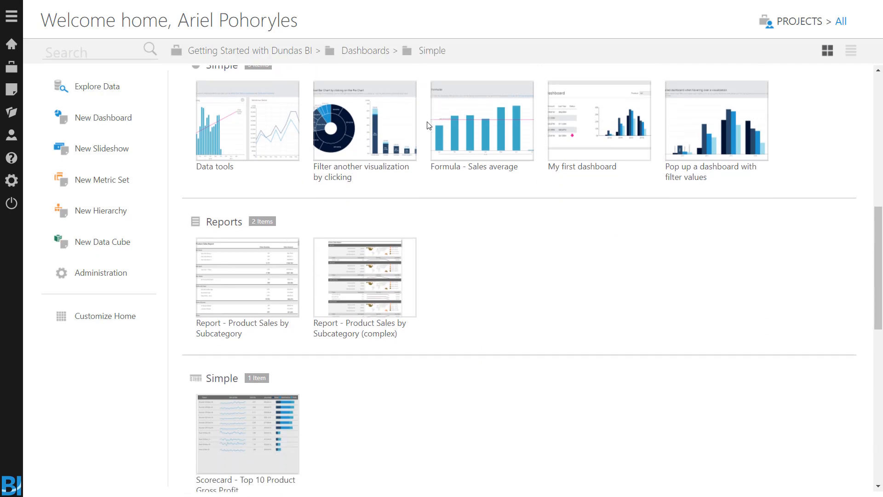
pyautogui.scroll(-6, 469, 165)
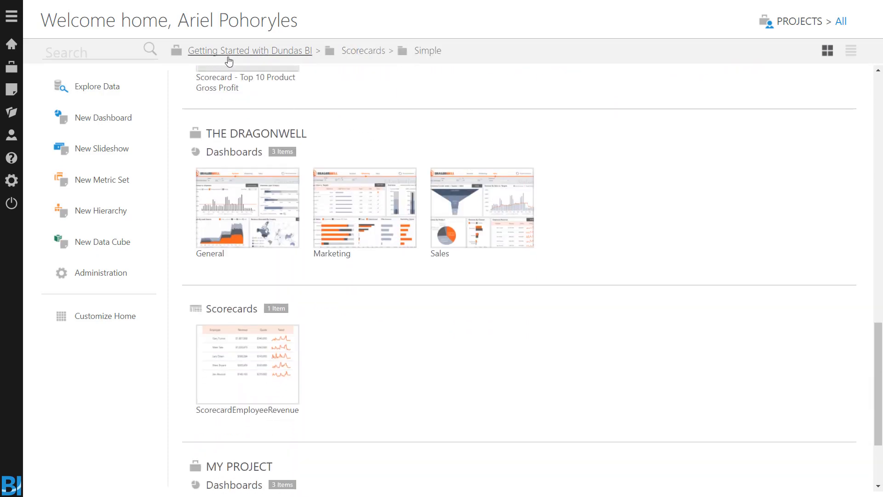
pyautogui.scroll(-3, 446, 87)
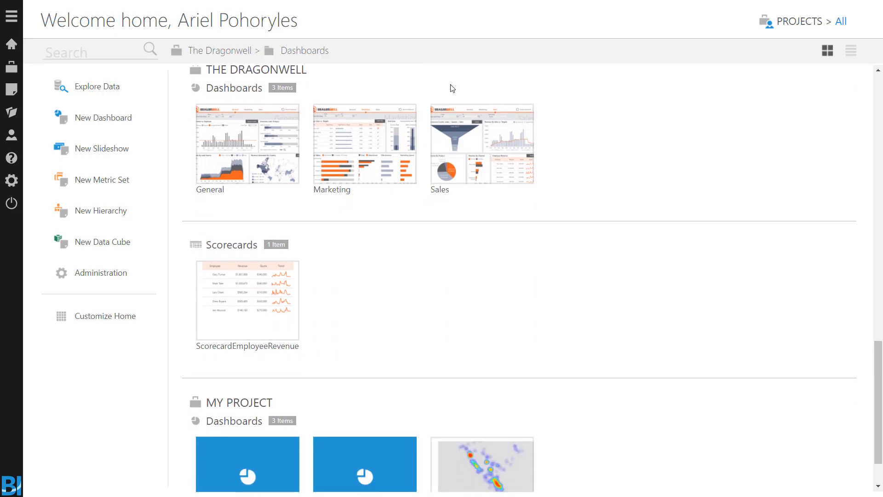
pyautogui.scroll(3, 413, 157)
pyautogui.scroll(3, 431, 157)
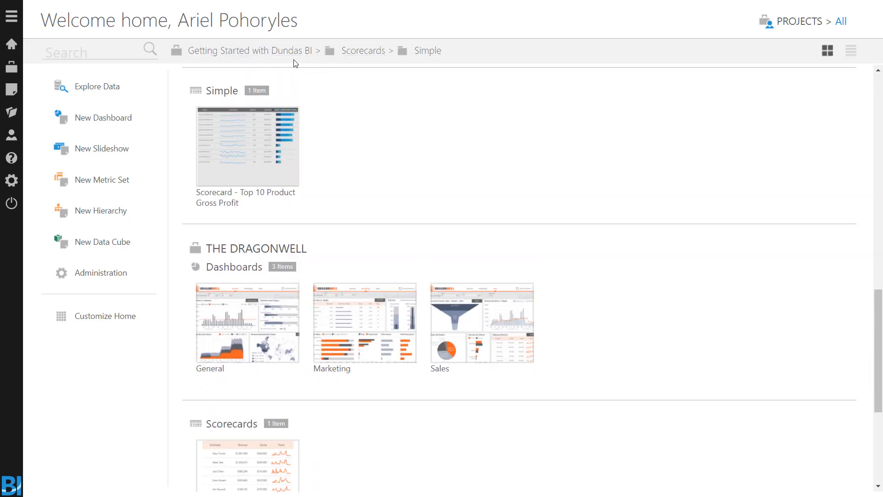
pyautogui.click(277, 54)
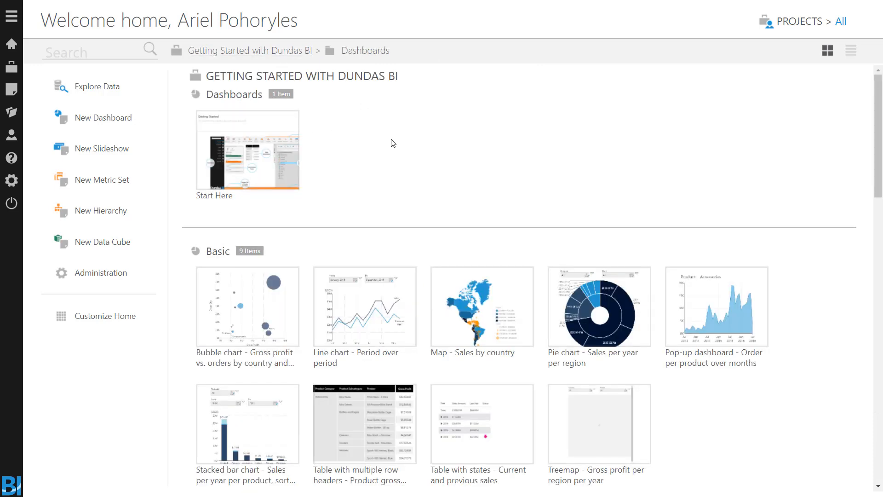
pyautogui.scroll(-1, 359, 136)
pyautogui.scroll(1, 322, 124)
pyautogui.scroll(-1, 430, 167)
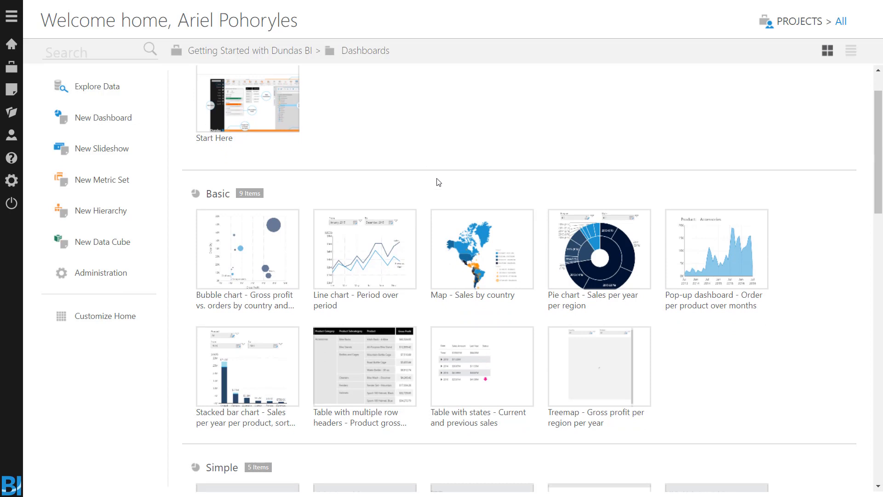
pyautogui.scroll(1, 438, 181)
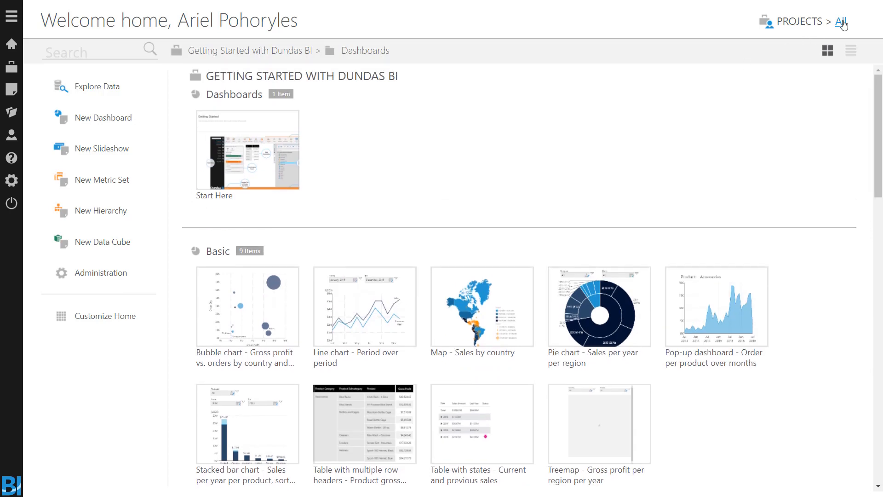
# Step: Show and hide the home page's project selection, and look through the dashboards and reports listed for all projects
pyautogui.click(845, 21)
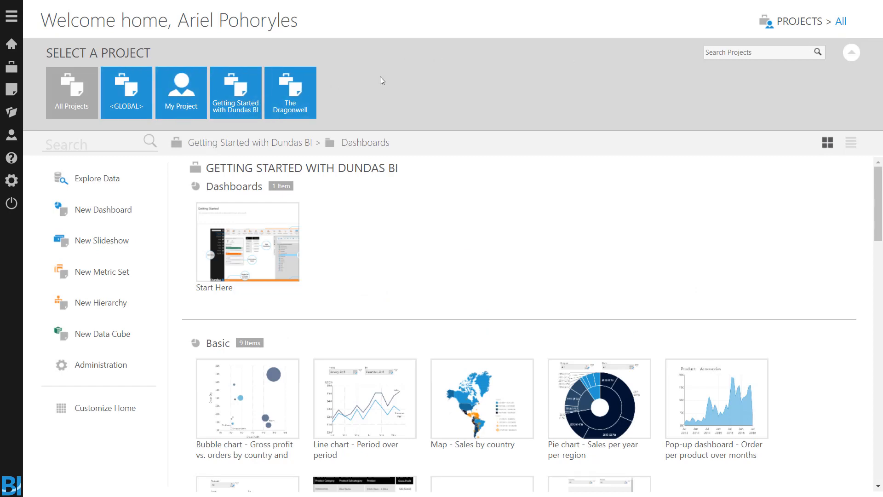
pyautogui.click(840, 23)
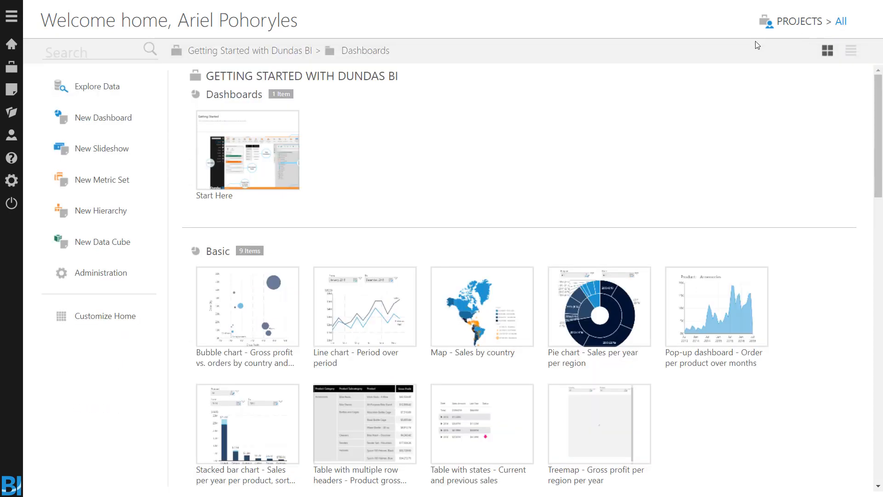
pyautogui.scroll(-3, 490, 155)
pyautogui.scroll(-10, 490, 154)
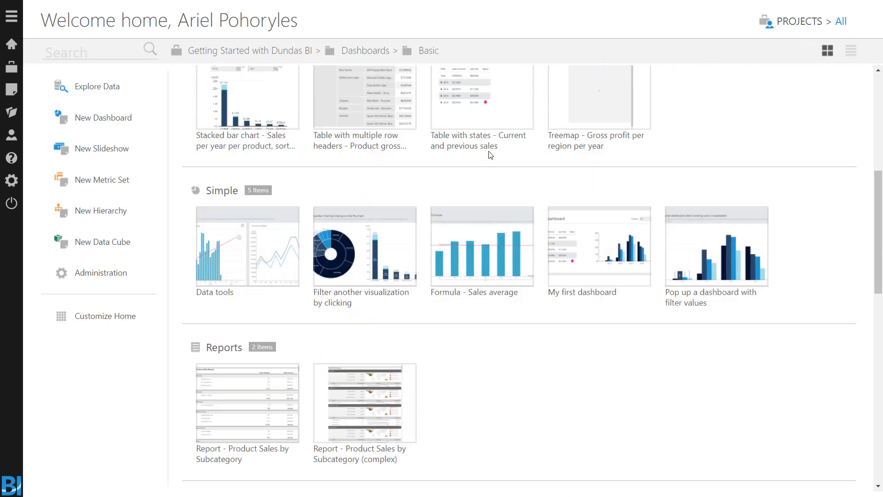
pyautogui.scroll(12, 549, 191)
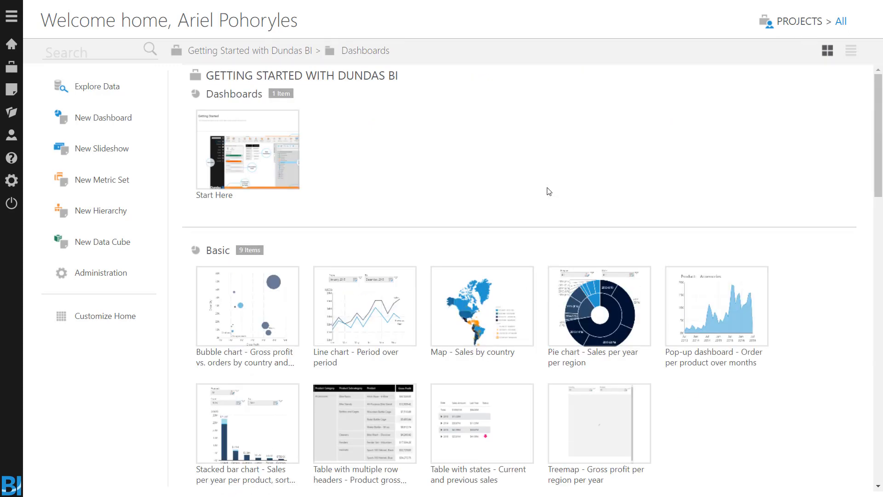
# Step: Show the home page items as a detailed list, return to thumbnails, and open the administration overview
pyautogui.click(852, 52)
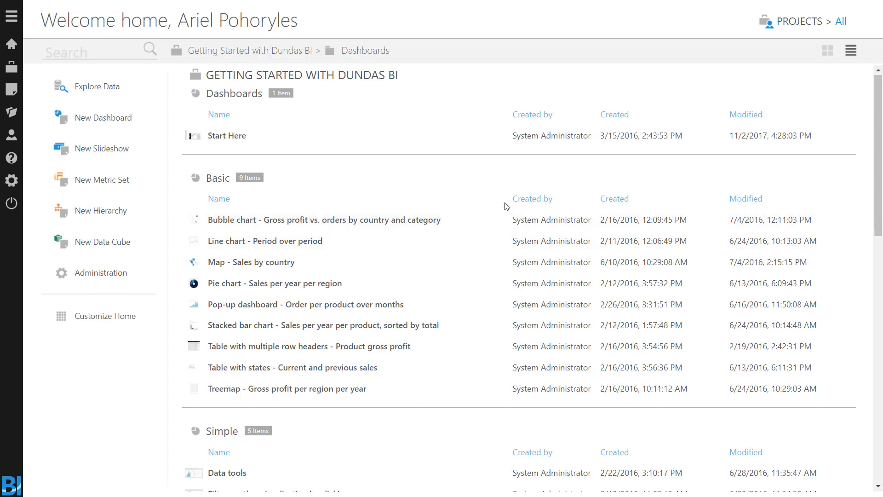
pyautogui.click(828, 51)
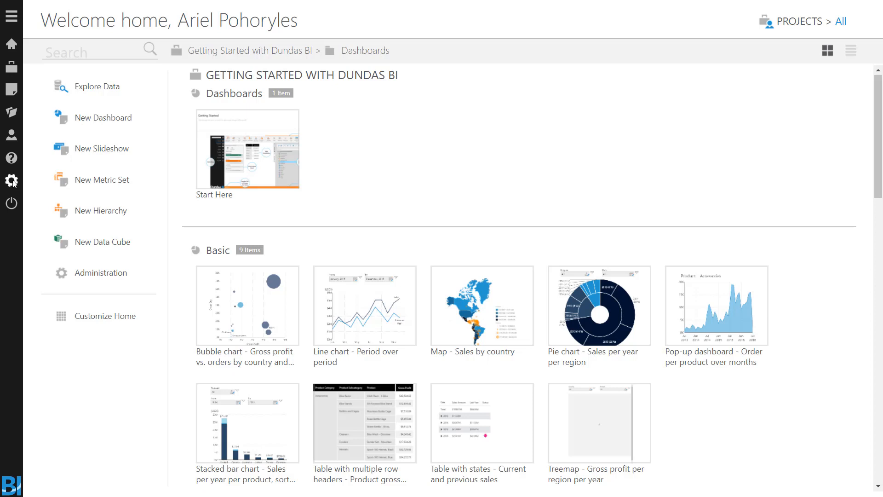
pyautogui.click(290, 270)
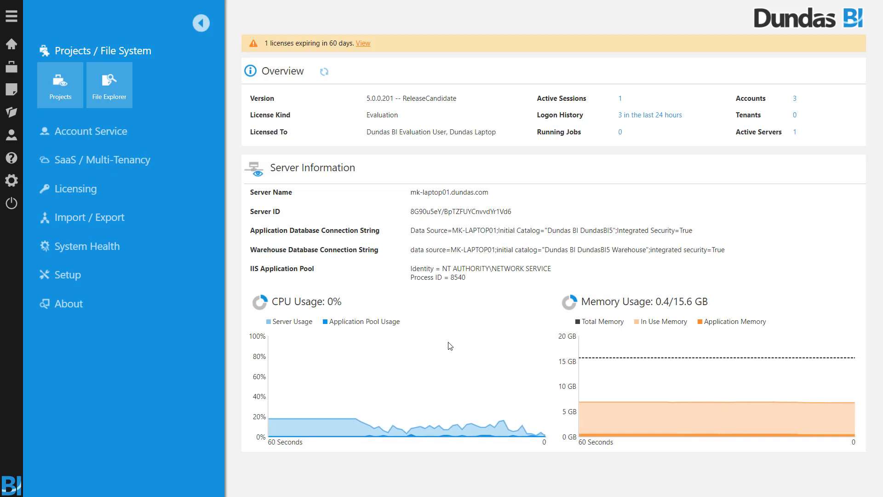
# Step: Make My Project the active project and open its Orders data cube
pyautogui.click(11, 112)
pyautogui.click(147, 203)
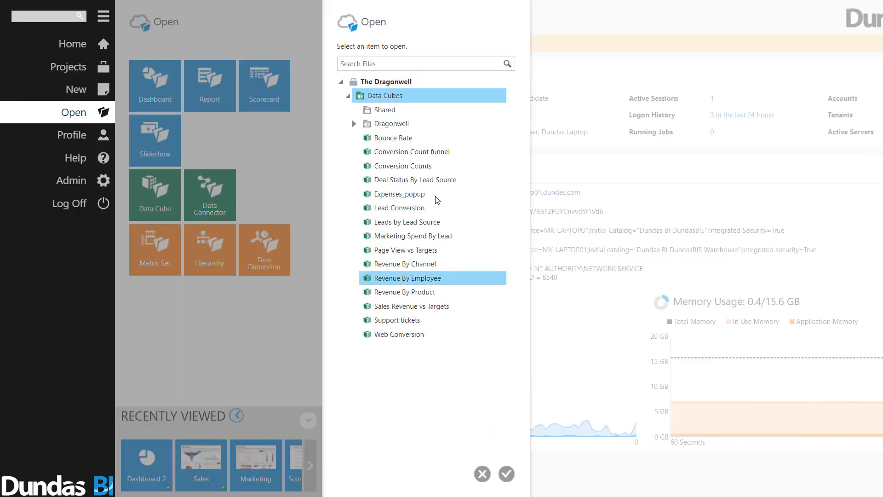
pyautogui.click(101, 68)
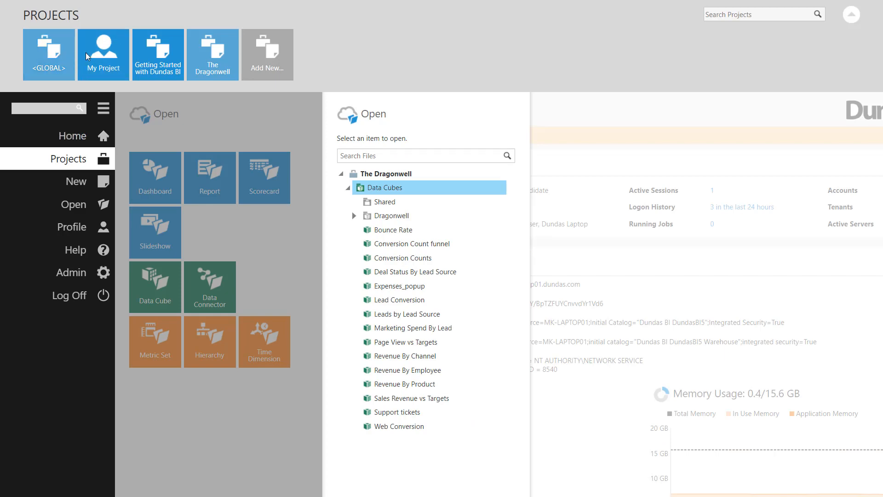
pyautogui.click(101, 57)
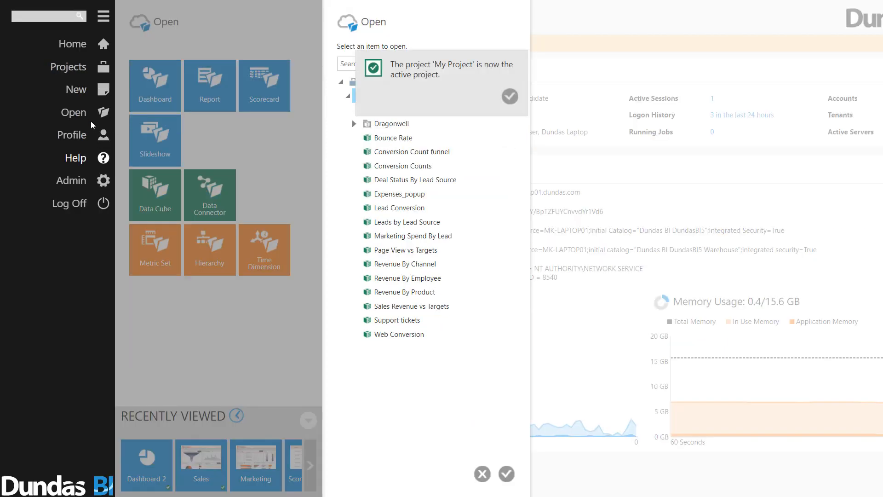
pyautogui.click(203, 199)
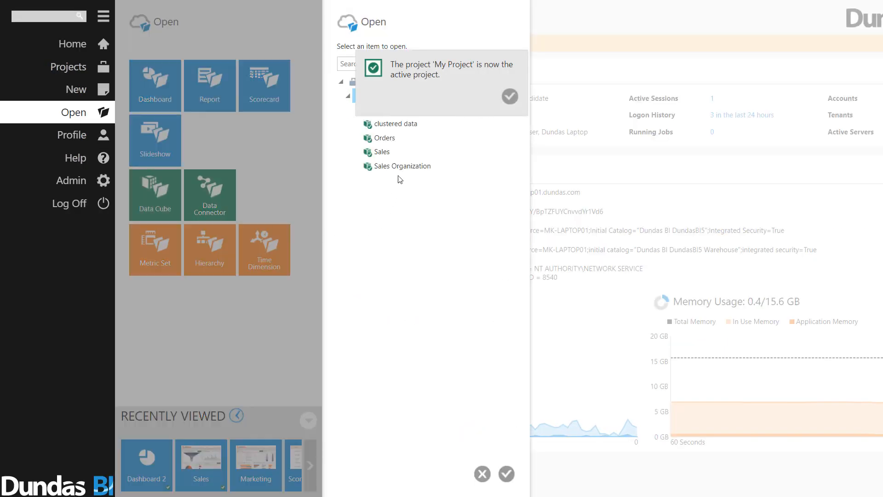
pyautogui.doubleClick(399, 139)
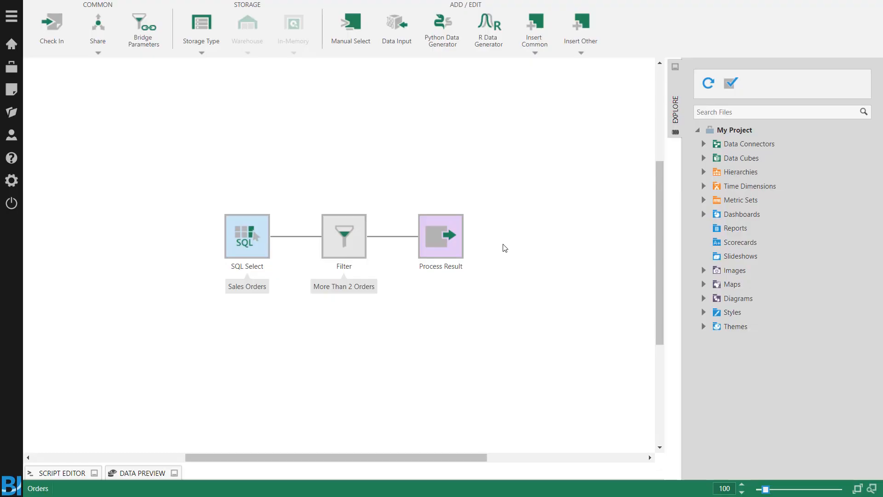
# Step: Preview the data of the Sales Orders SQL Select transform in the Orders data cube
pyautogui.click(245, 249)
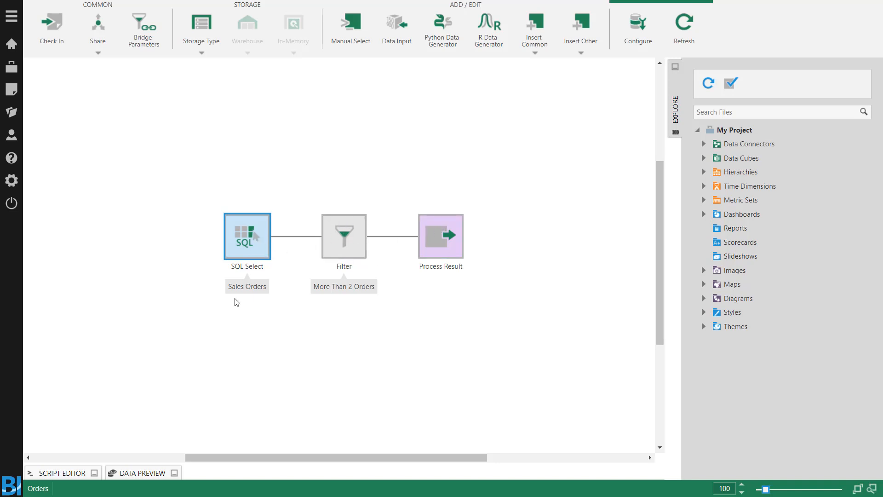
pyautogui.click(133, 474)
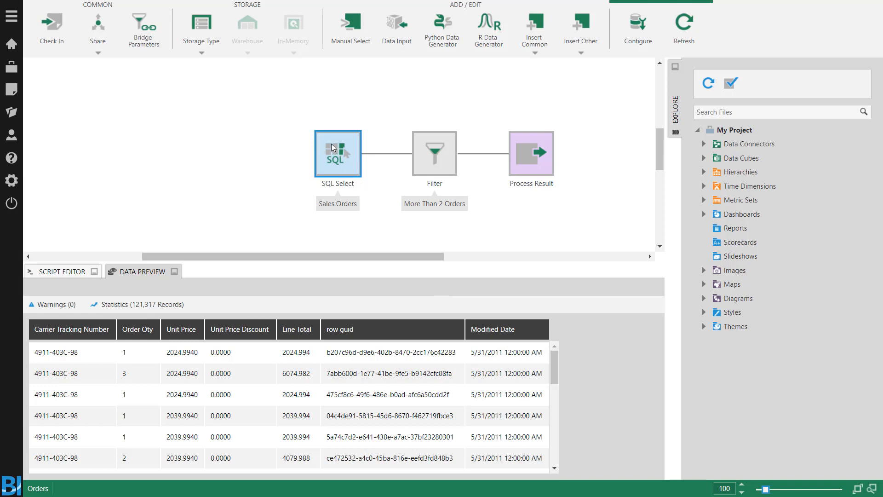
pyautogui.moveTo(335, 148)
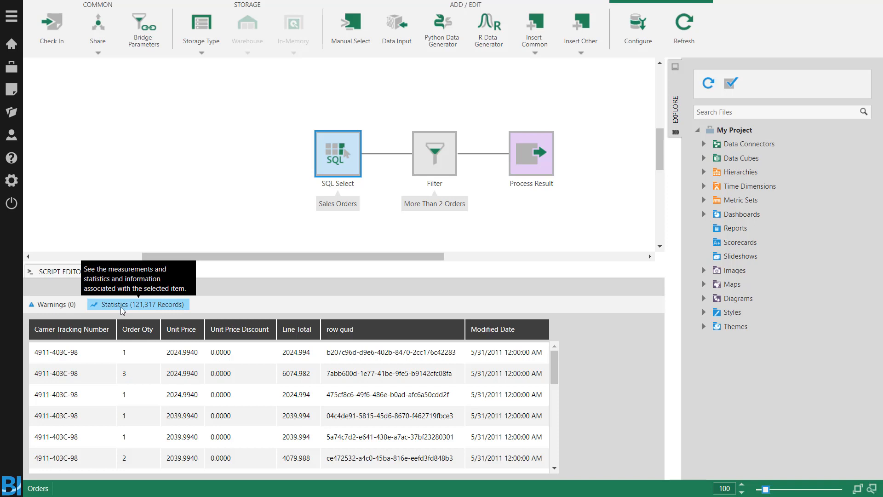
# Step: Examine the column statistics of the Sales Orders transform, such as Carrier Tracking Number, Order Qty and Unit Price
pyautogui.click(151, 305)
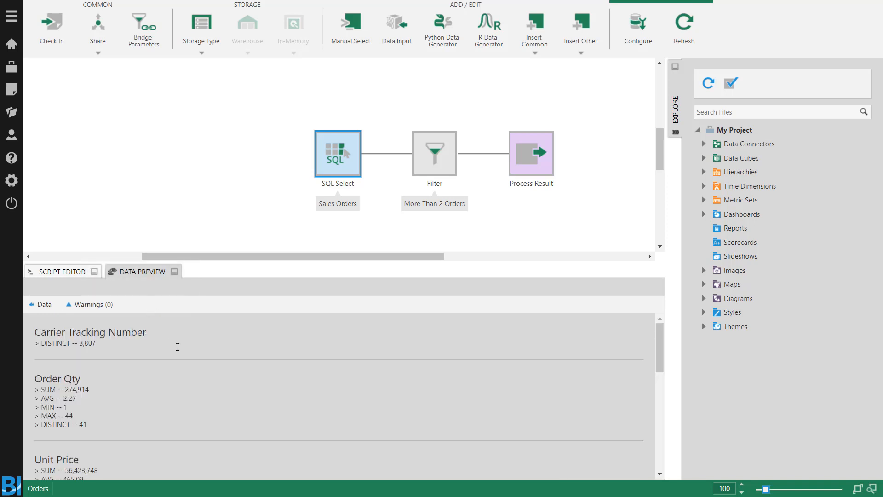
pyautogui.scroll(-2, 177, 346)
pyautogui.scroll(2, 177, 346)
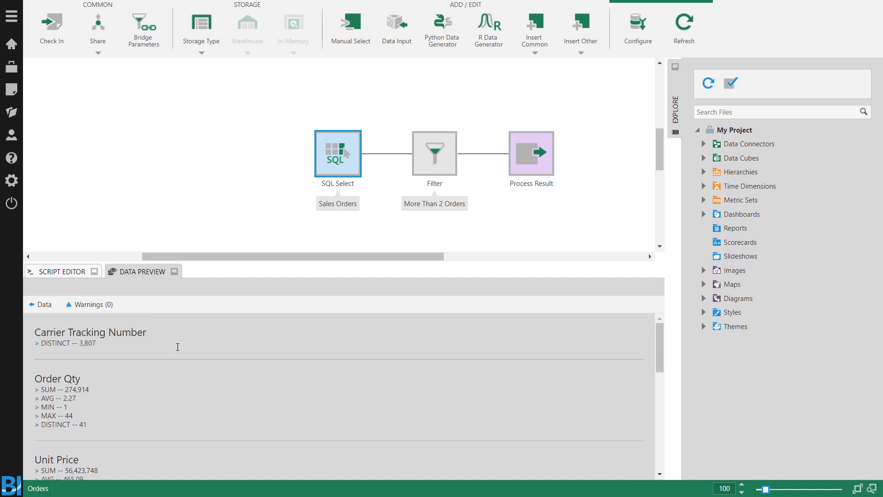
pyautogui.scroll(-2, 178, 347)
pyautogui.scroll(2, 178, 347)
pyautogui.scroll(-2, 112, 348)
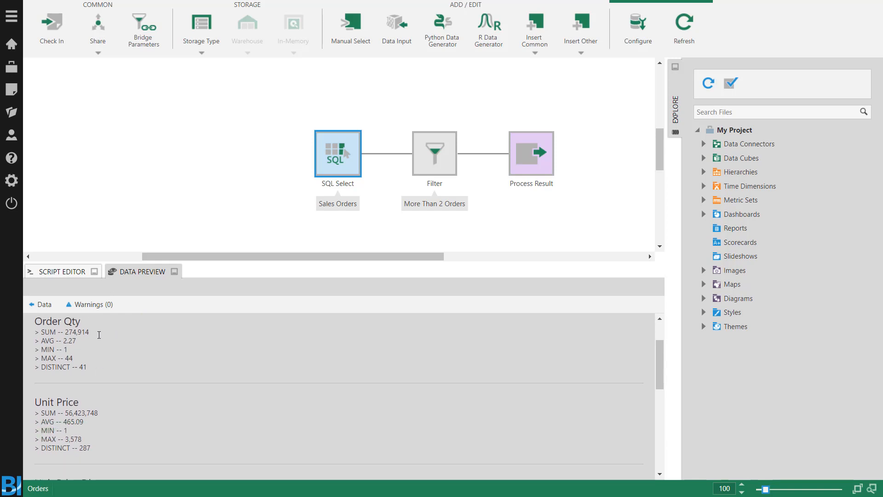
# Step: Examine the remaining column statistics of the Sales Orders transform, from Order Qty through Line Total, row guid and Modified Date
pyautogui.moveTo(90, 332); pyautogui.dragTo(64, 342)
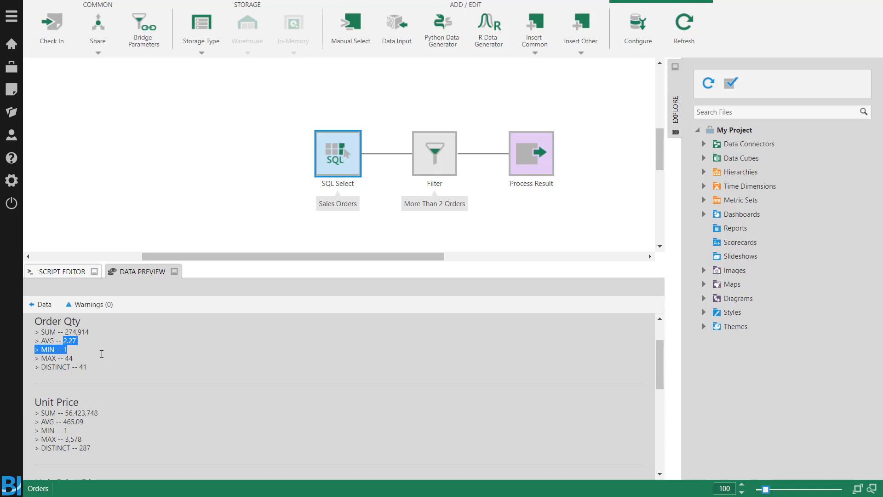
pyautogui.scroll(-2, 103, 352)
pyautogui.scroll(4, 107, 368)
pyautogui.scroll(-2, 124, 412)
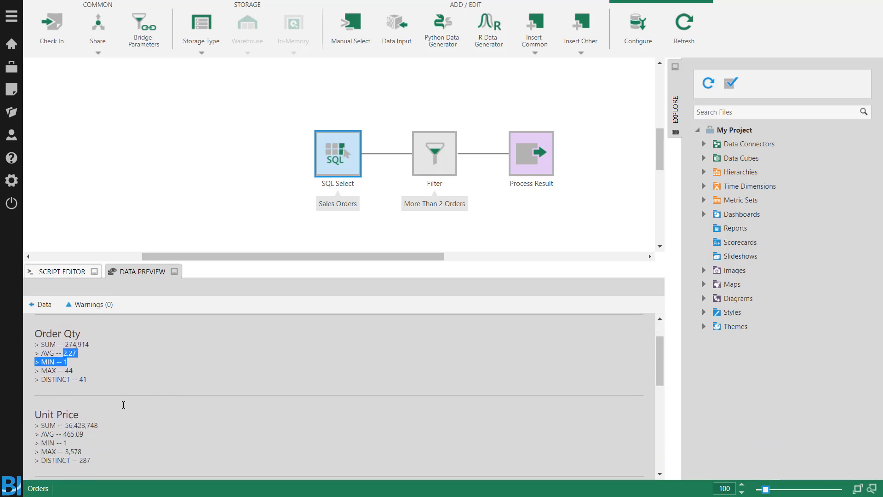
pyautogui.scroll(-5, 124, 404)
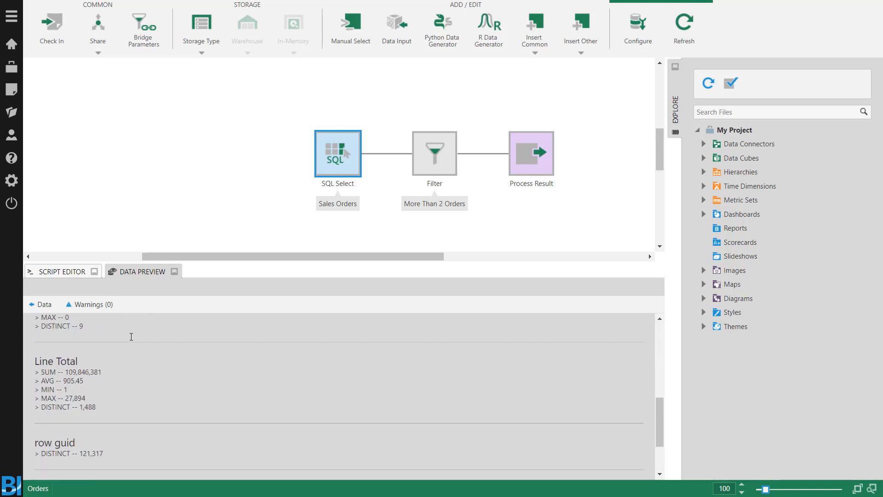
pyautogui.scroll(-2, 129, 350)
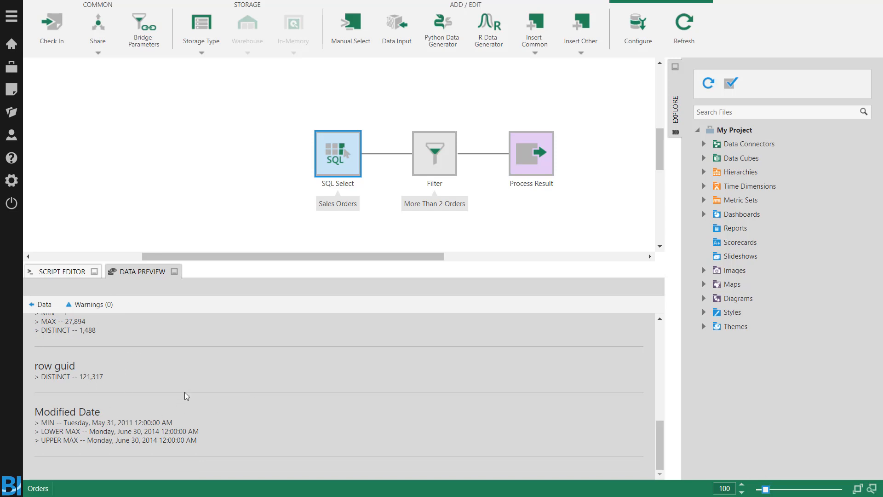
pyautogui.scroll(5, 183, 394)
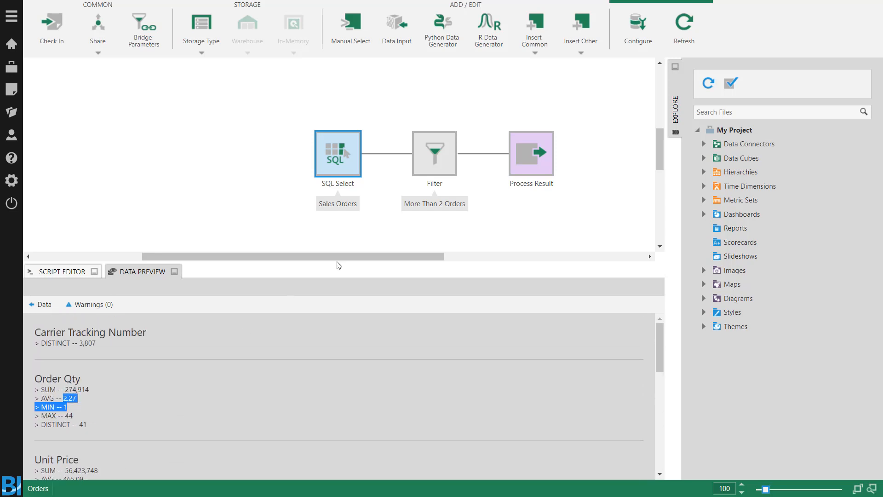
# Step: Examine the column statistics of the More Than 2 Orders filter transform, including its Order Qty values, and return to its data rows
pyautogui.click(430, 148)
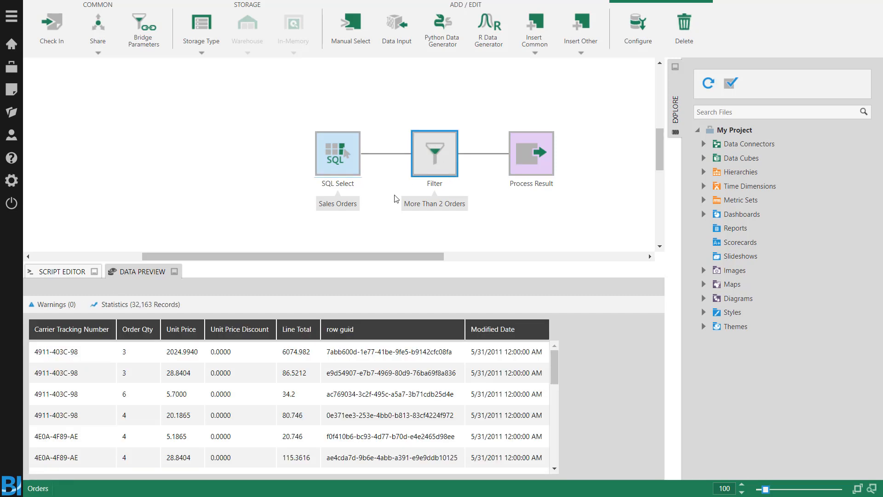
pyautogui.click(148, 306)
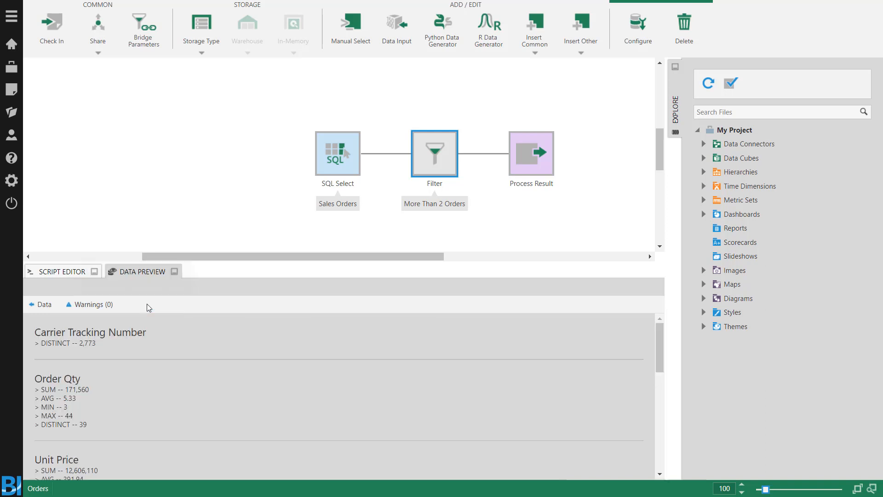
pyautogui.scroll(-1, 133, 378)
pyautogui.moveTo(99, 366); pyautogui.dragTo(51, 367)
pyautogui.click(136, 376)
pyautogui.scroll(1, 142, 363)
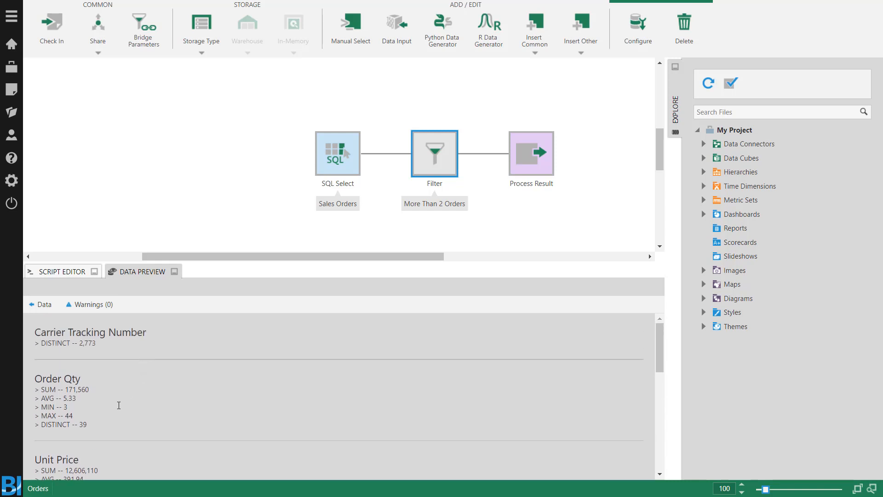
pyautogui.moveTo(101, 398); pyautogui.dragTo(59, 398)
pyautogui.click(111, 405)
pyautogui.scroll(-2, 420, 347)
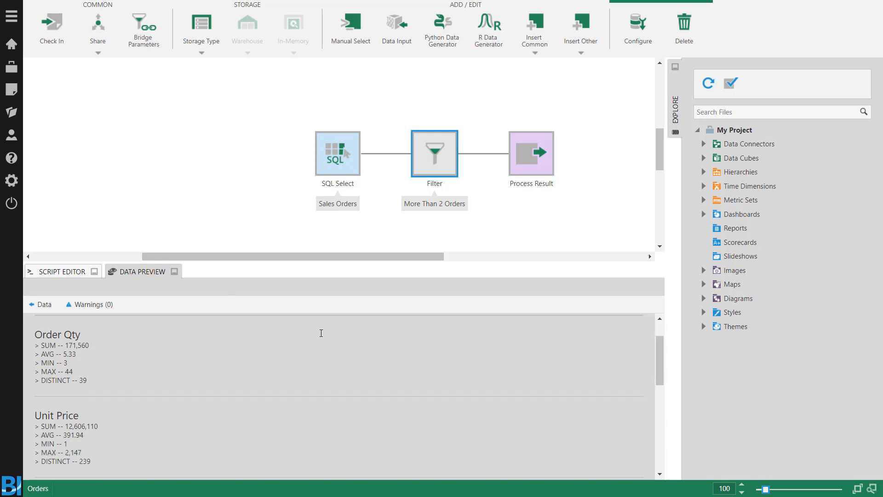
pyautogui.scroll(2, 296, 348)
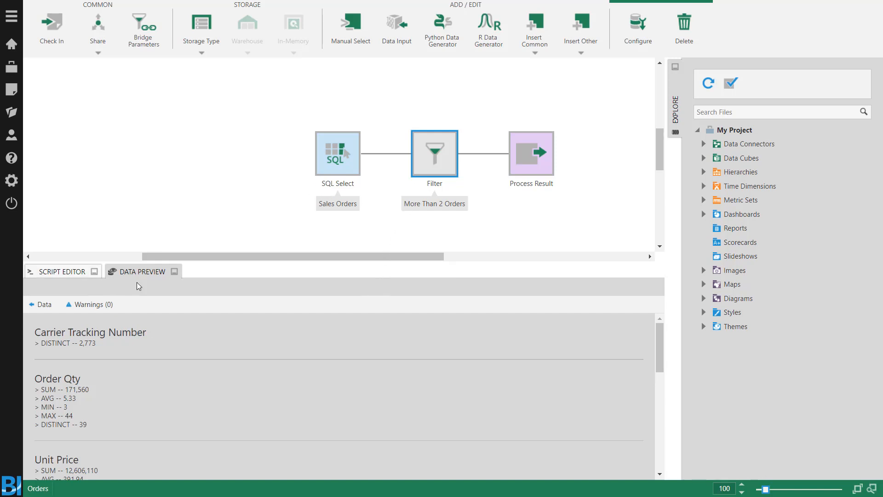
pyautogui.click(47, 315)
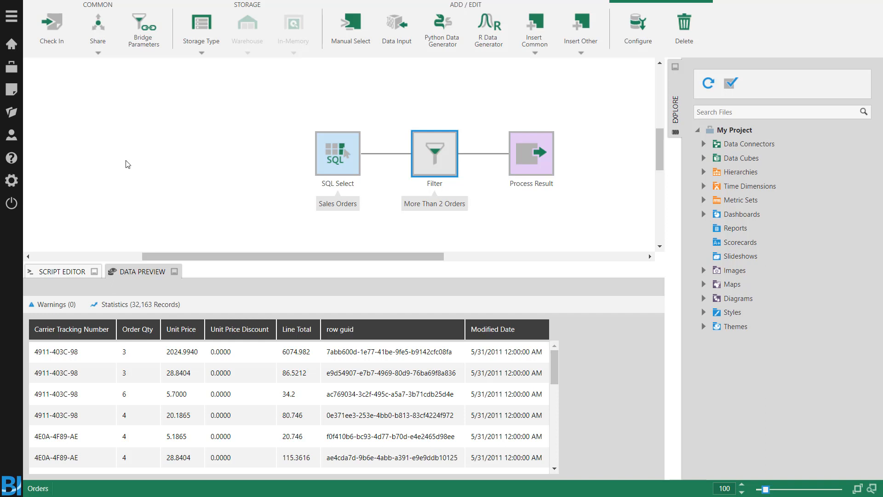
# Step: Download Earthquake Heat Map Analysis.xlsx from the export history in the user profile and check the queued exports
pyautogui.click(12, 134)
pyautogui.scroll(-4, 246, 272)
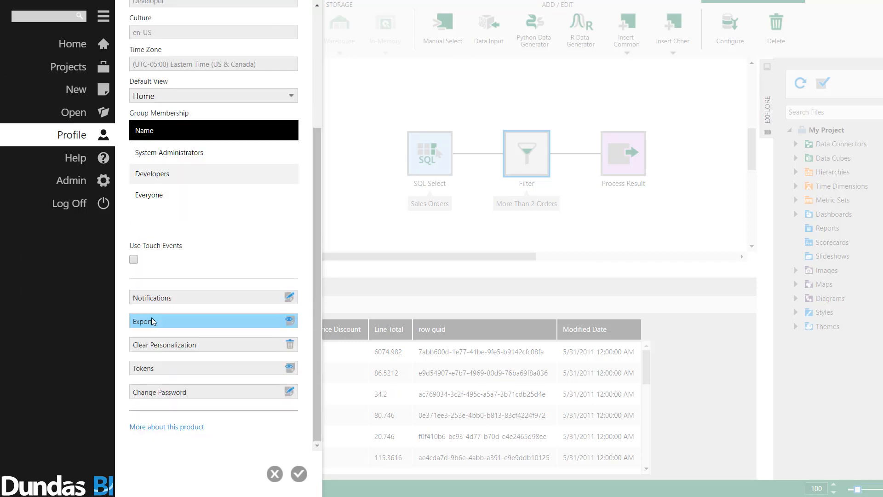
pyautogui.click(201, 321)
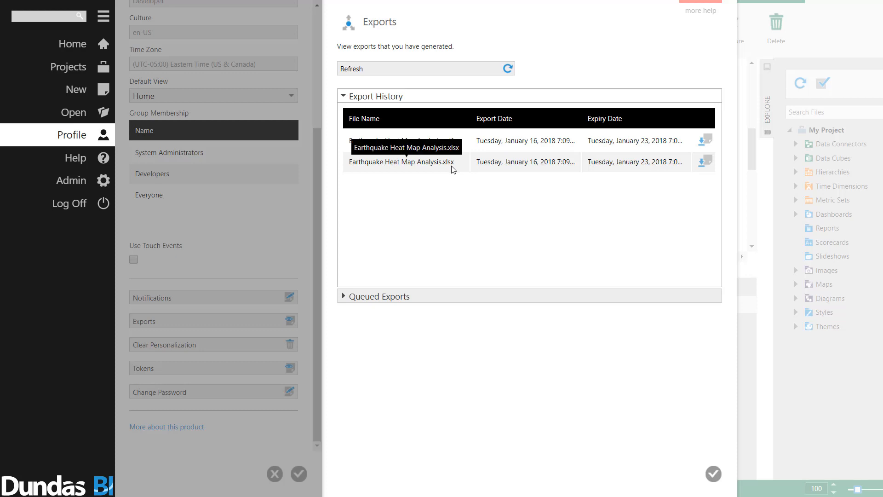
pyautogui.click(703, 163)
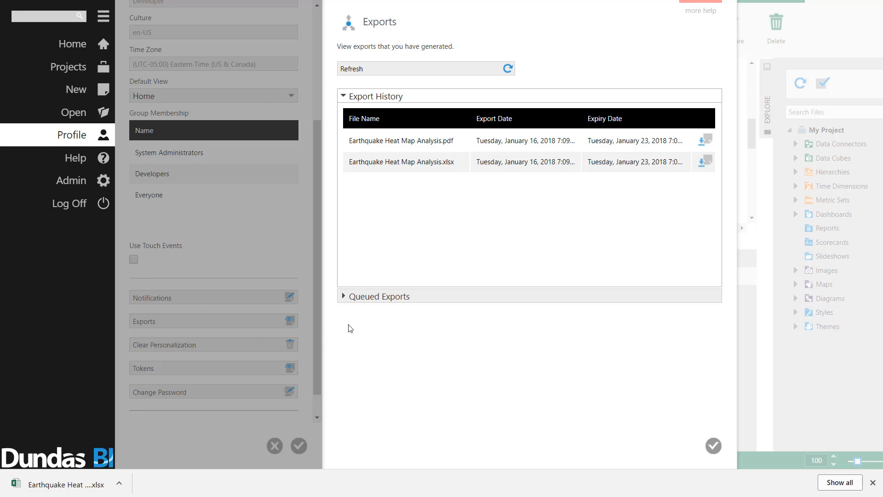
pyautogui.click(425, 298)
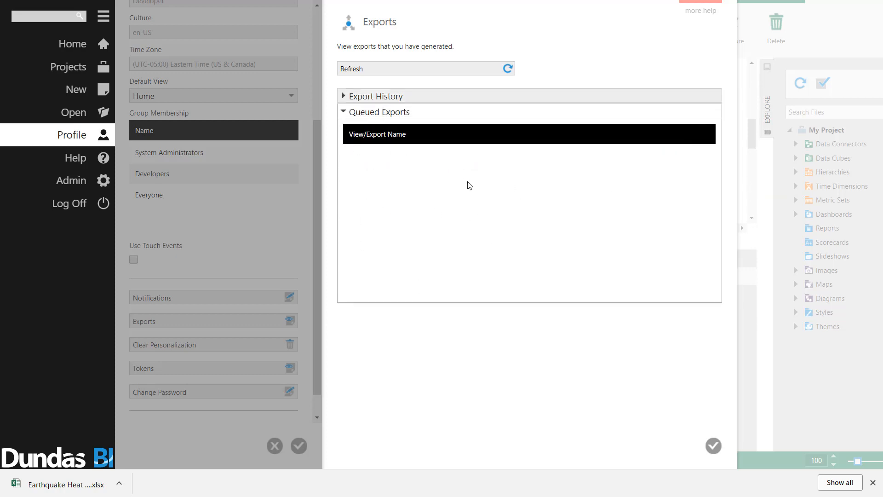
pyautogui.click(403, 96)
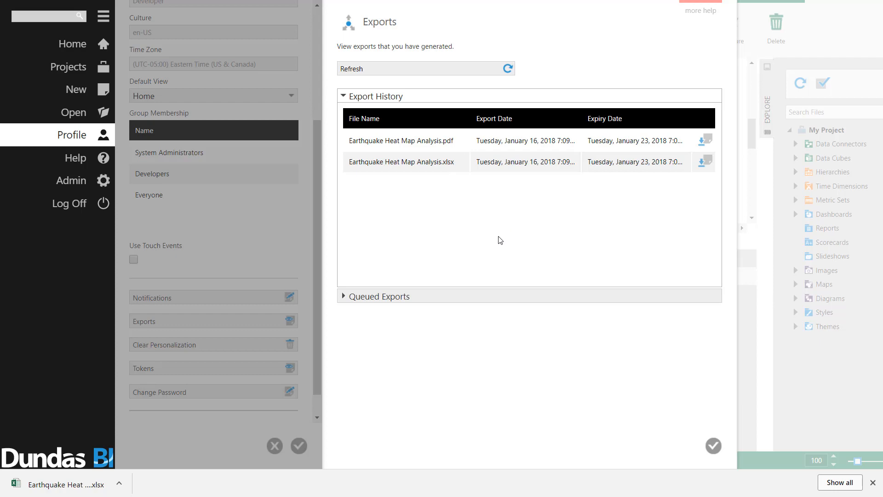
# Step: Close all profile dialogs and open the recently viewed Sales dashboard, dismissing the browser's download bar
pyautogui.click(79, 114)
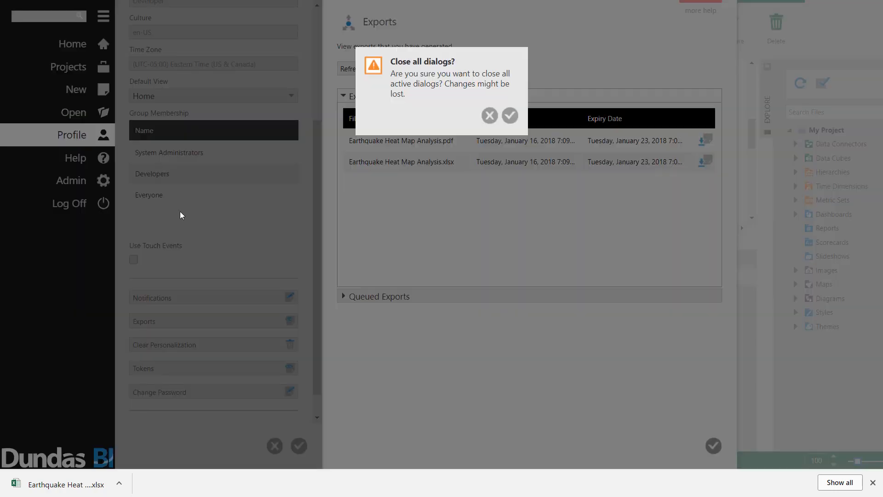
pyautogui.click(509, 114)
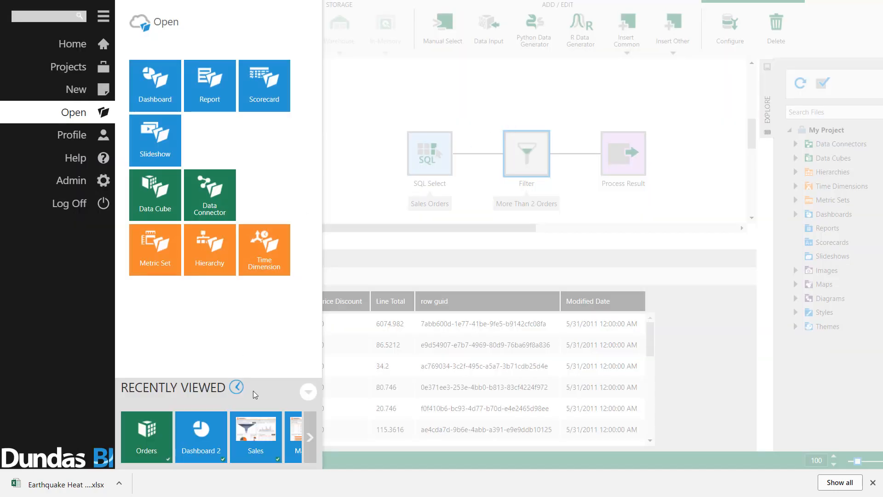
pyautogui.click(263, 432)
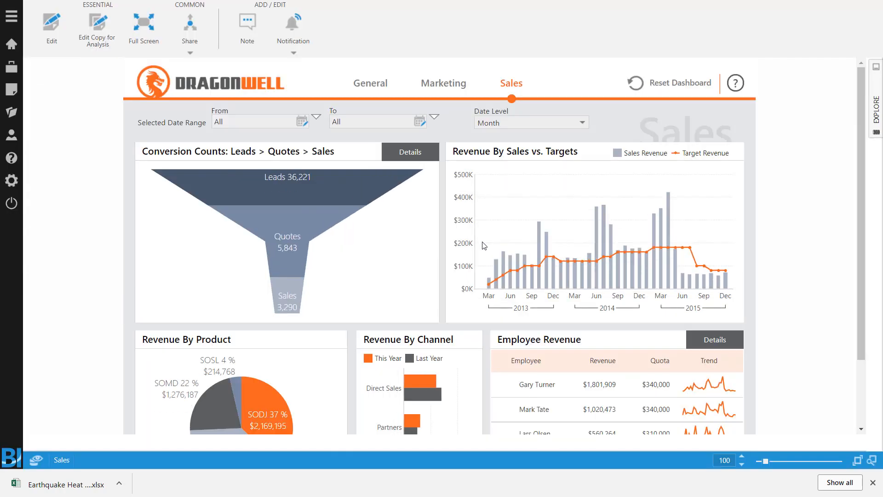
pyautogui.click(873, 482)
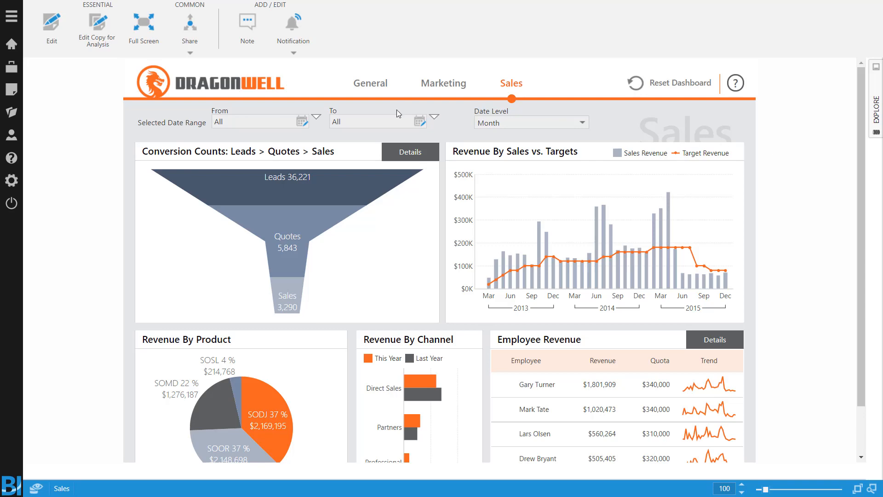
# Step: Examine the Re-Visualize types offered for the Revenue By Sales vs. Targets chart while viewing the Sales dashboard
pyautogui.click(49, 21)
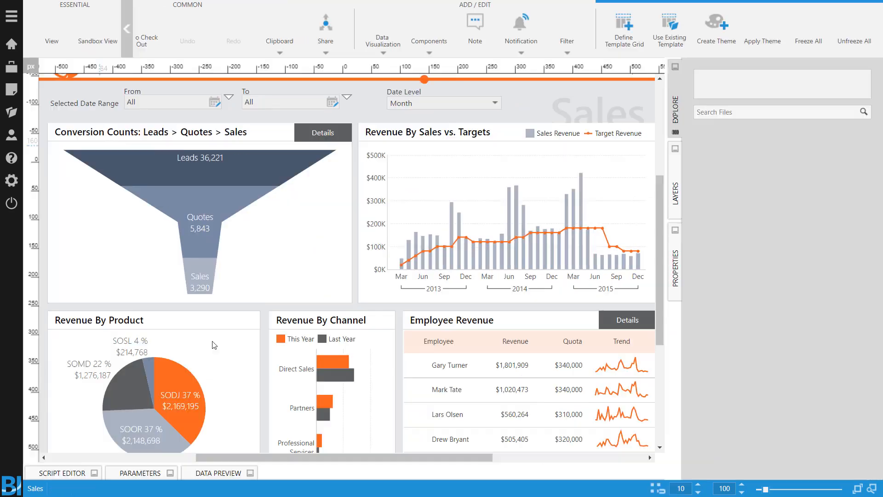
pyautogui.click(64, 25)
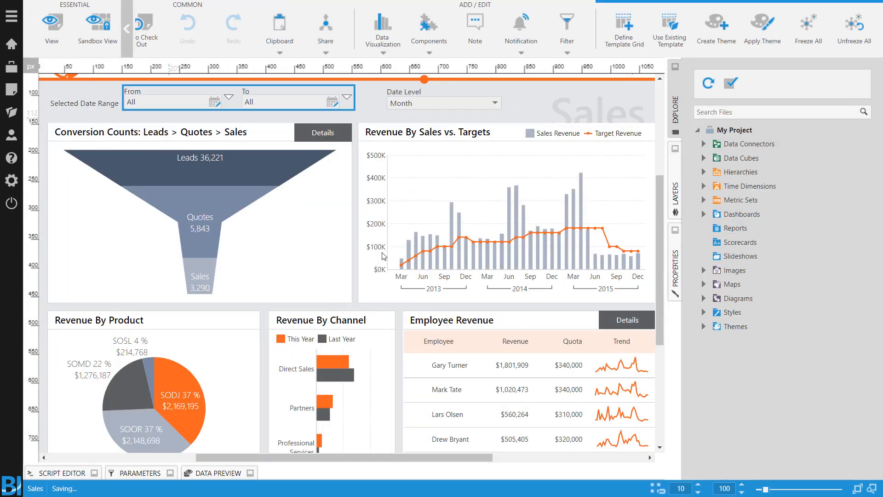
pyautogui.rightClick(597, 219)
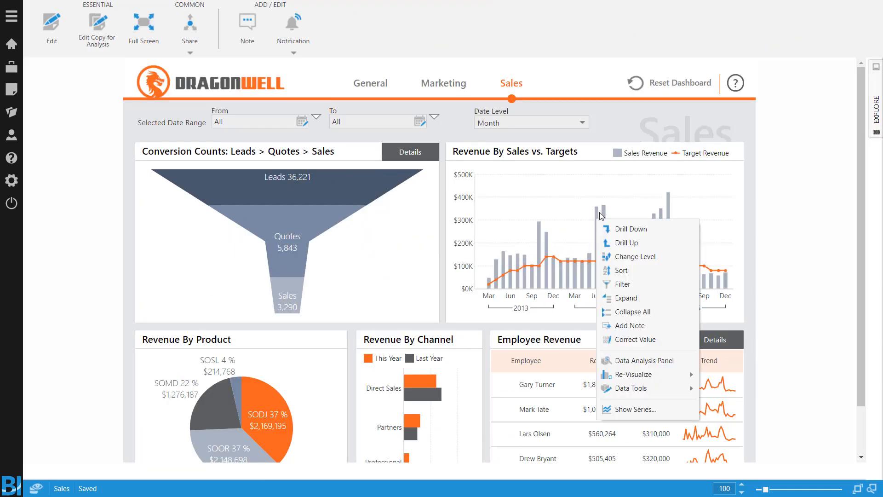
pyautogui.moveTo(661, 377)
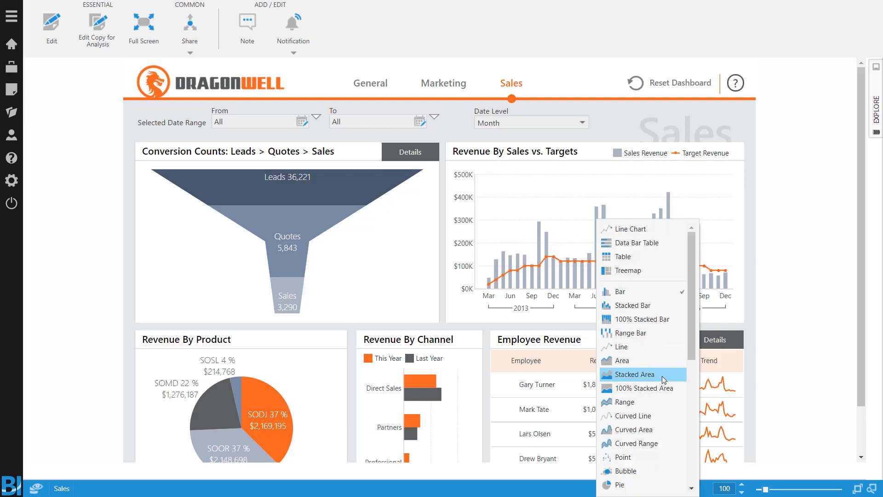
pyautogui.scroll(-3, 657, 263)
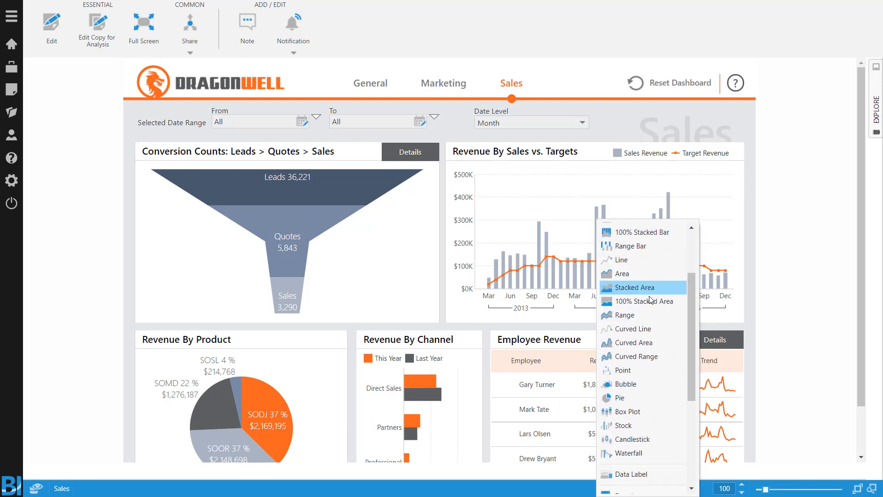
pyautogui.scroll(-5, 650, 300)
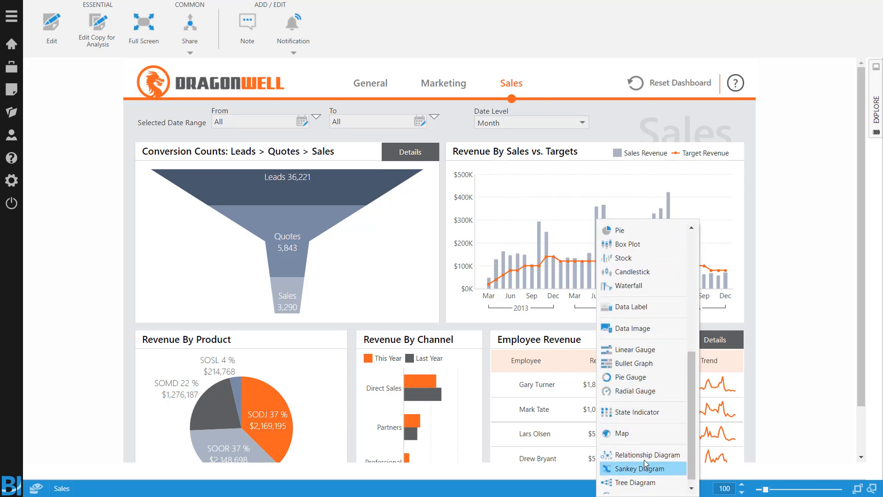
pyautogui.scroll(8, 644, 459)
pyautogui.click(772, 196)
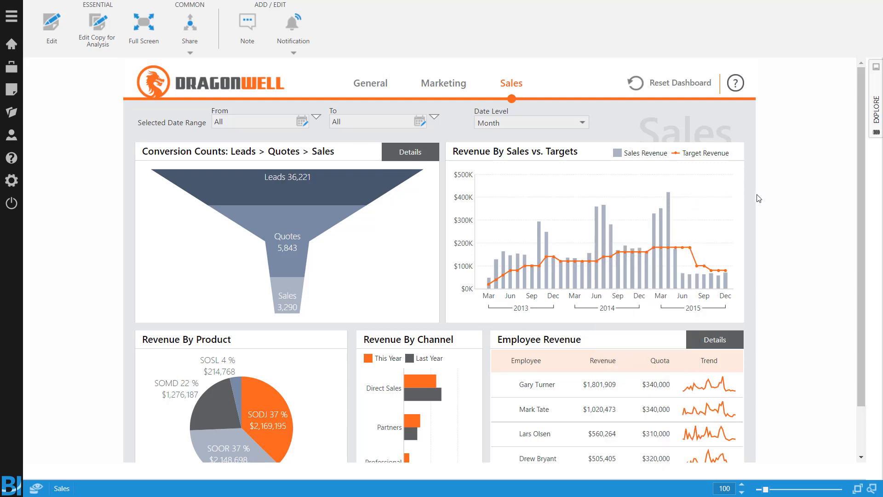
pyautogui.rightClick(671, 212)
pyautogui.click(722, 366)
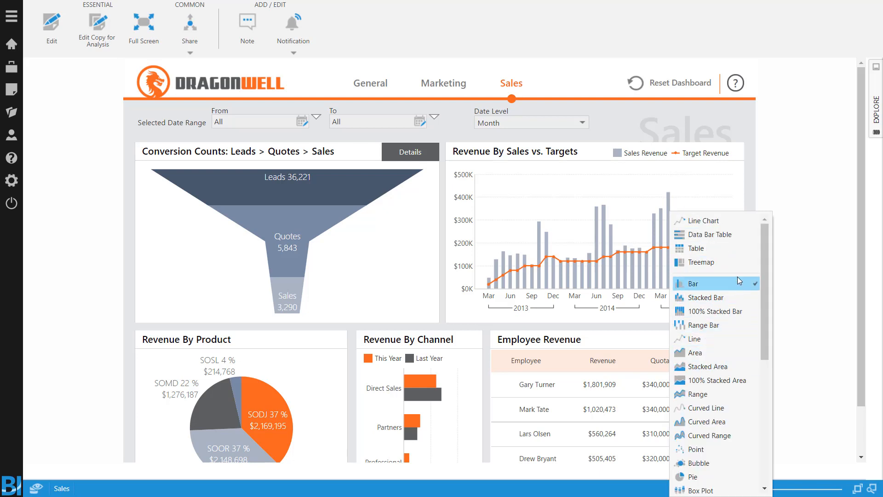
pyautogui.scroll(-10, 739, 274)
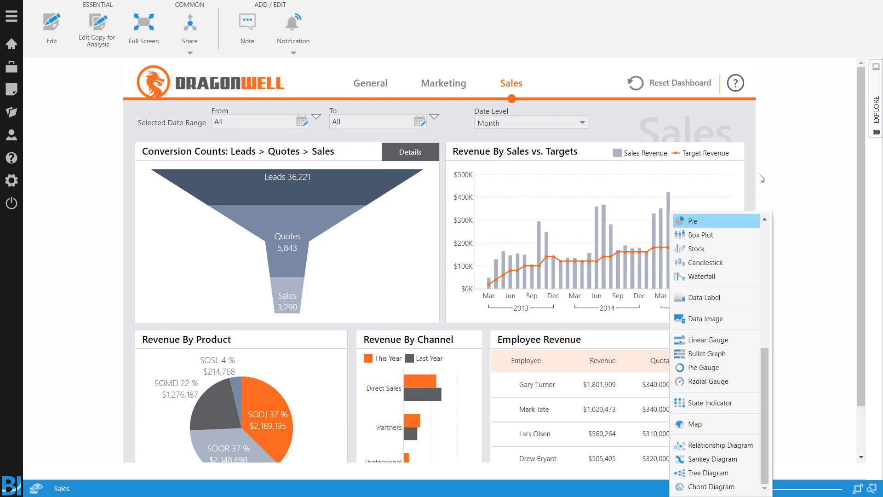
pyautogui.scroll(10, 727, 301)
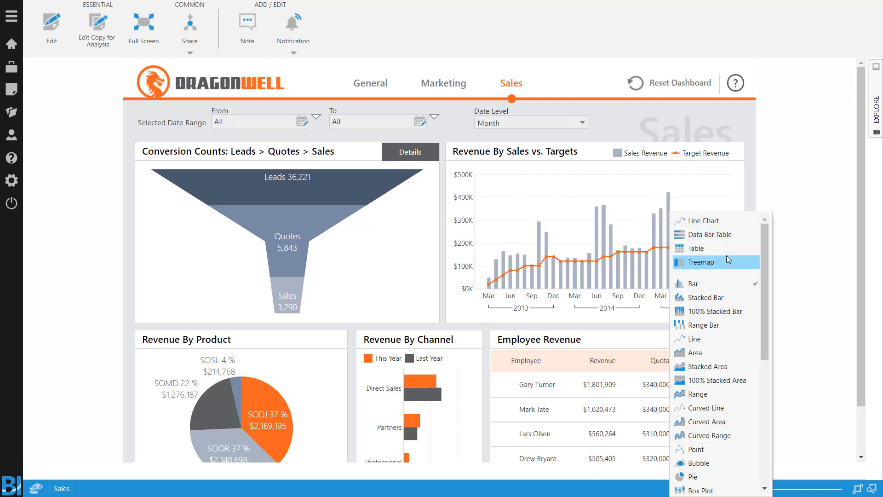
pyautogui.scroll(-6, 708, 362)
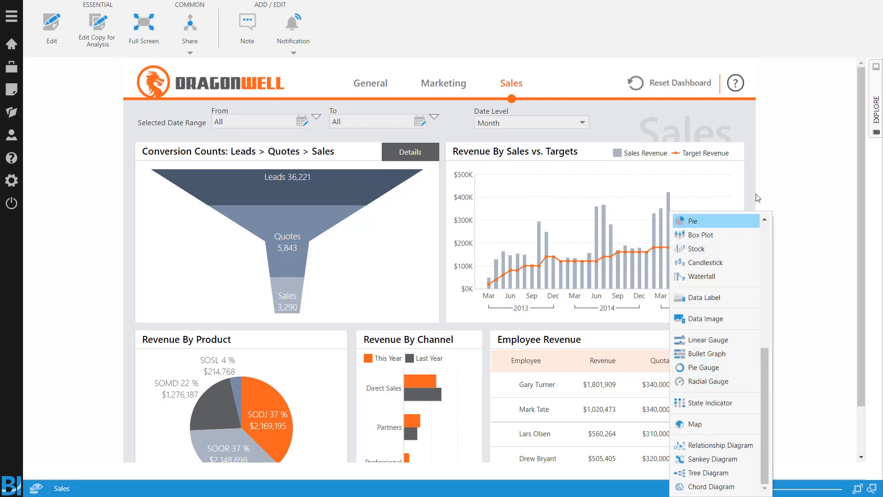
pyautogui.click(766, 150)
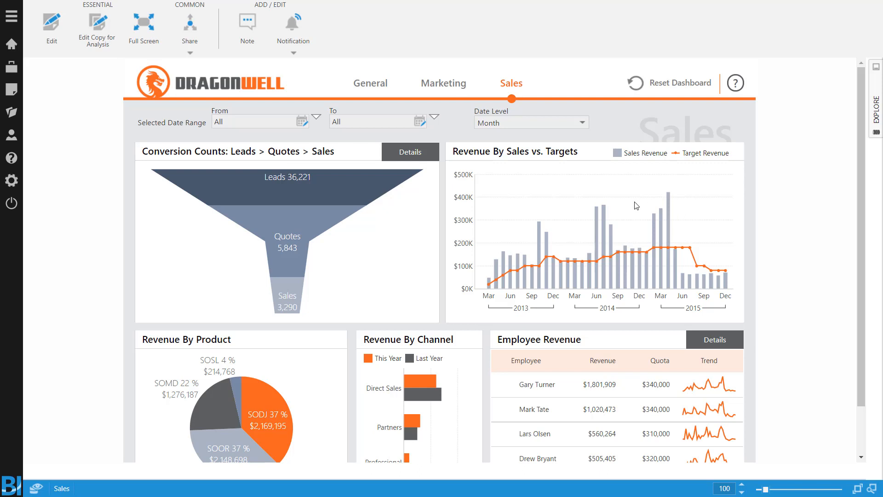
# Step: Open the Sales dashboard for editing and disable the Note and Re-Visualize application privileges on the Revenue By Sales vs. Targets chart
pyautogui.rightClick(669, 225)
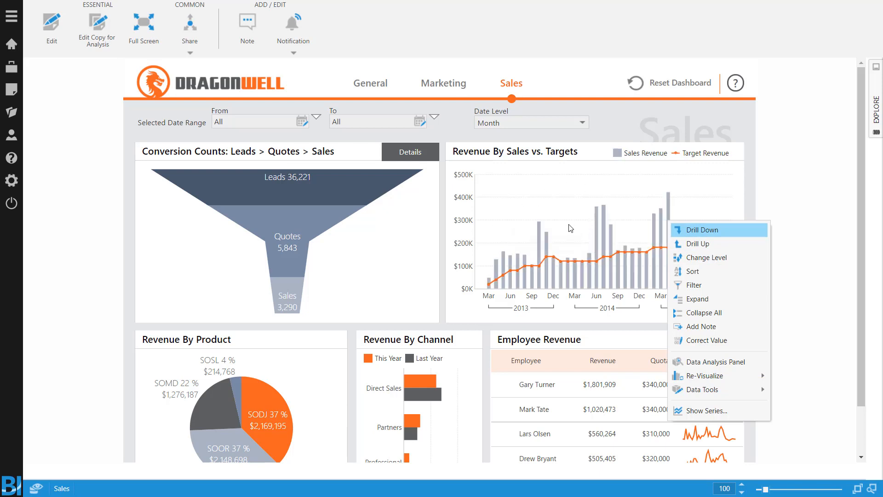
pyautogui.click(48, 27)
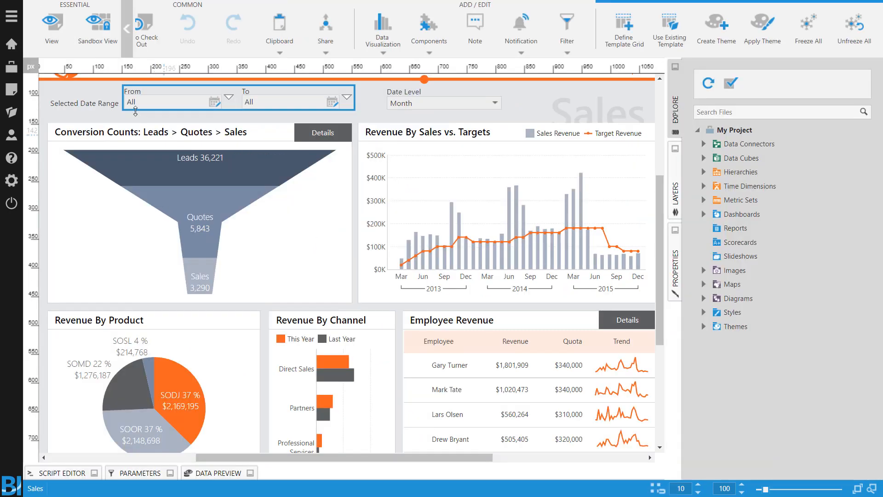
pyautogui.click(589, 219)
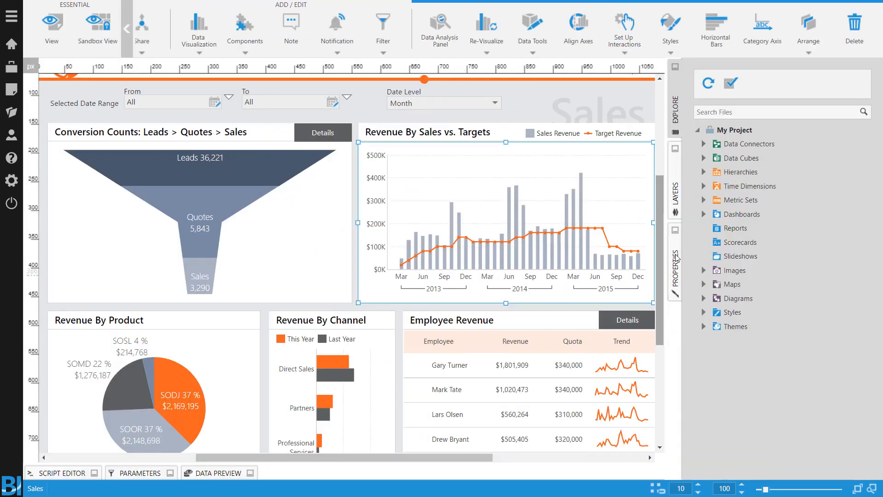
pyautogui.click(676, 267)
pyautogui.scroll(-10, 790, 330)
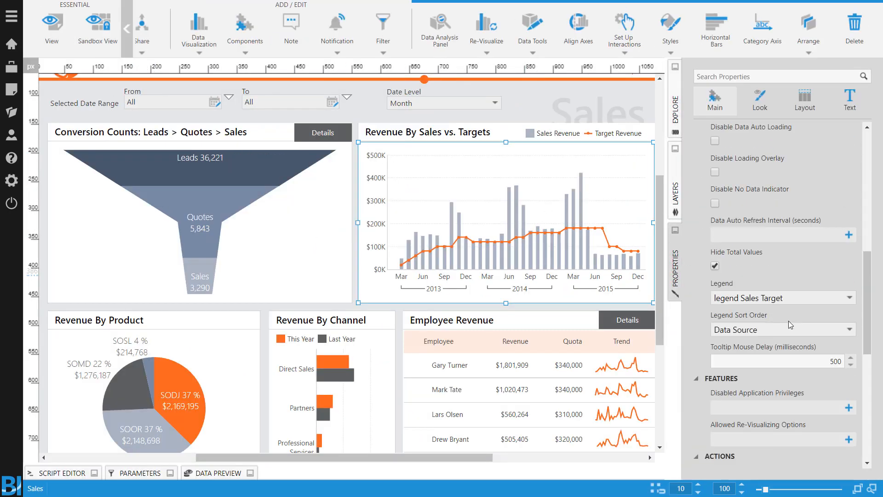
pyautogui.click(768, 292)
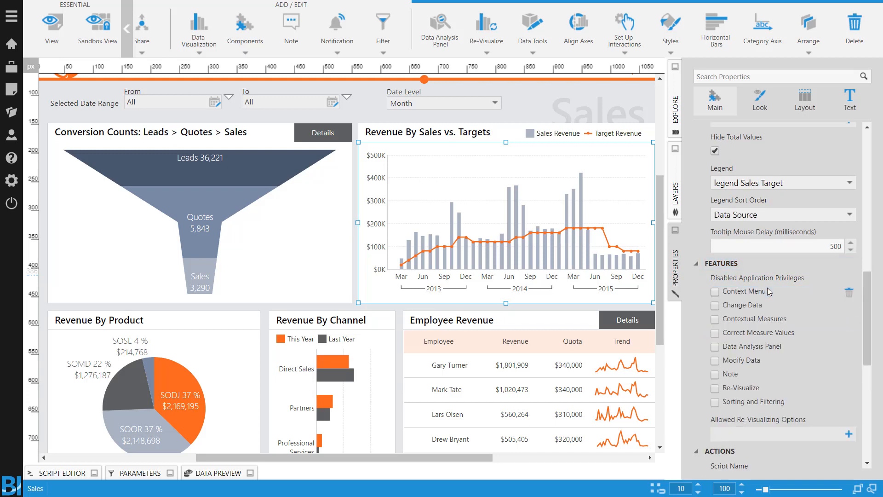
pyautogui.scroll(-2, 791, 287)
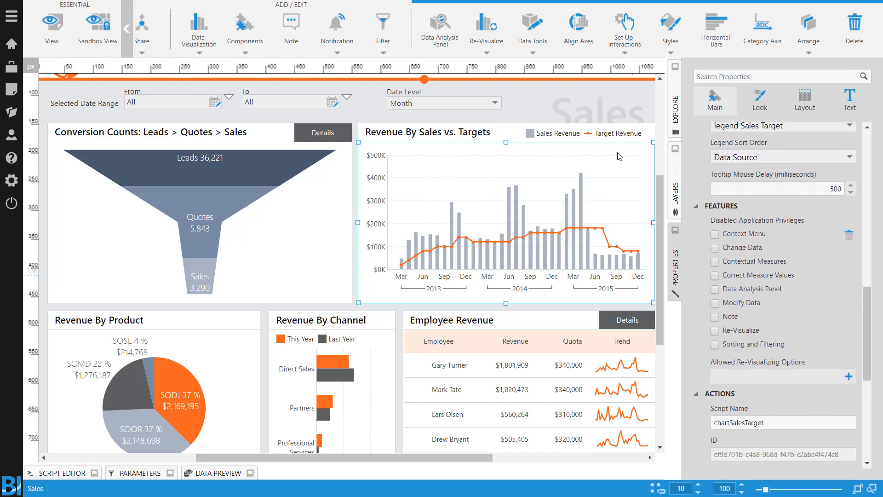
pyautogui.click(716, 330)
pyautogui.click(715, 317)
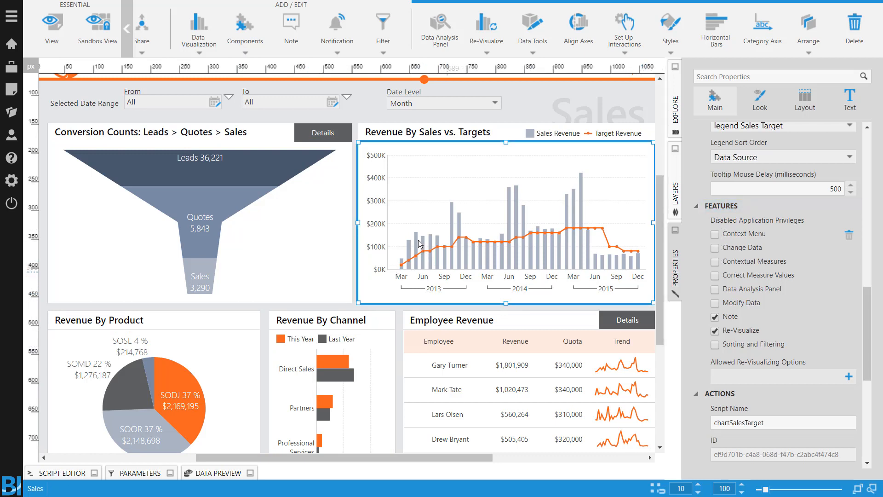
# Step: Limit the Revenue By Product chart's allowed re-visualizing options to Bar and Pie/Sunburst, and return the dashboard to viewing
pyautogui.scroll(-2, 395, 198)
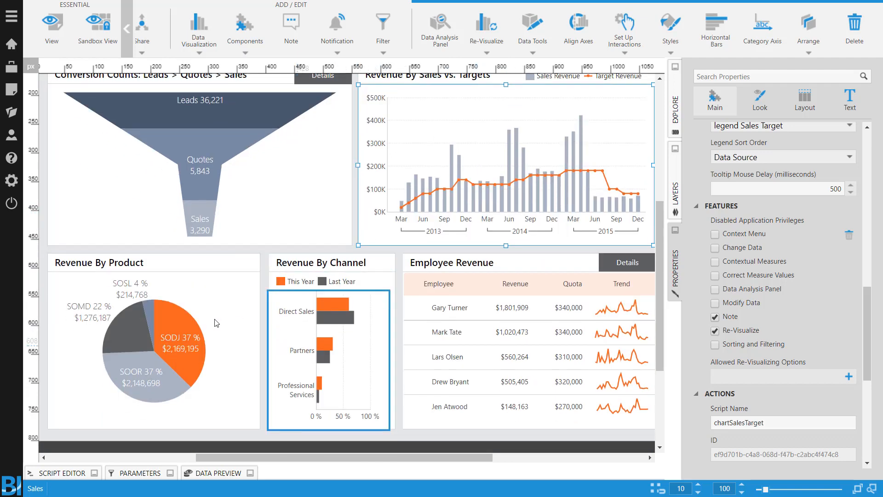
pyautogui.click(180, 325)
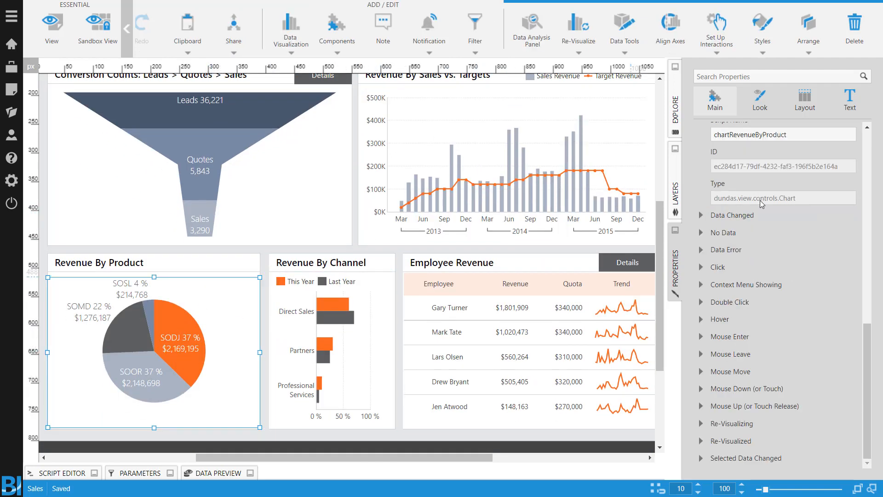
pyautogui.click(758, 260)
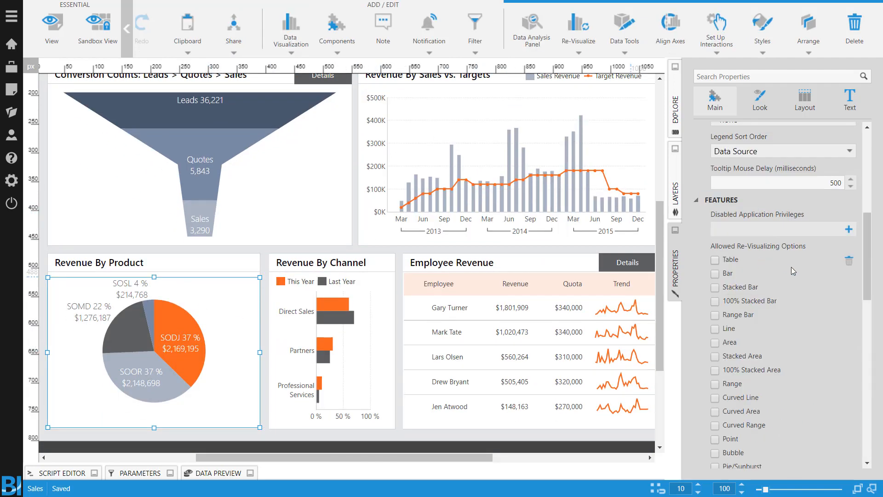
pyautogui.scroll(-2, 763, 274)
pyautogui.click(715, 216)
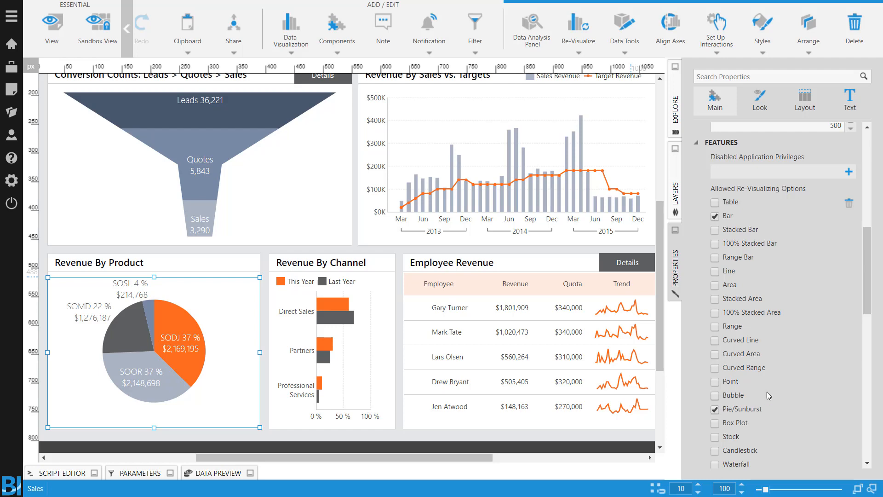
pyautogui.click(62, 34)
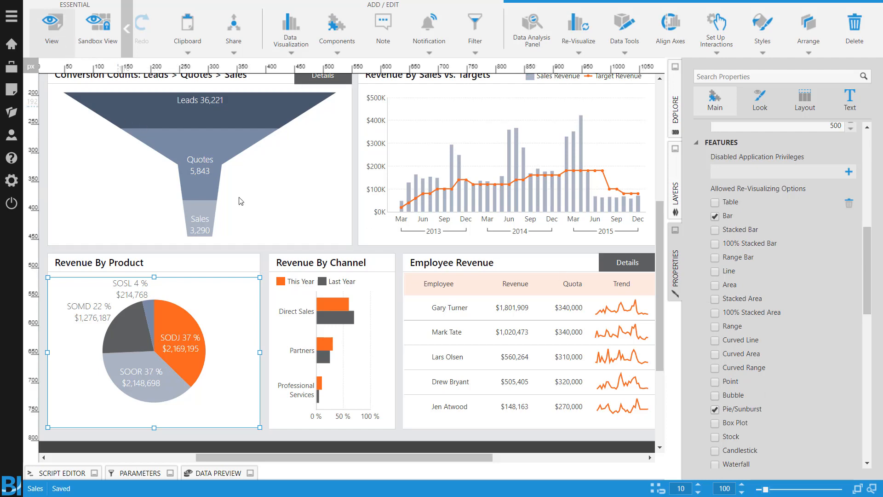
# Step: Check the context options of the Revenue By Sales vs. Targets chart and the Re-Visualize types offered for the Conversion Counts funnel
pyautogui.rightClick(605, 223)
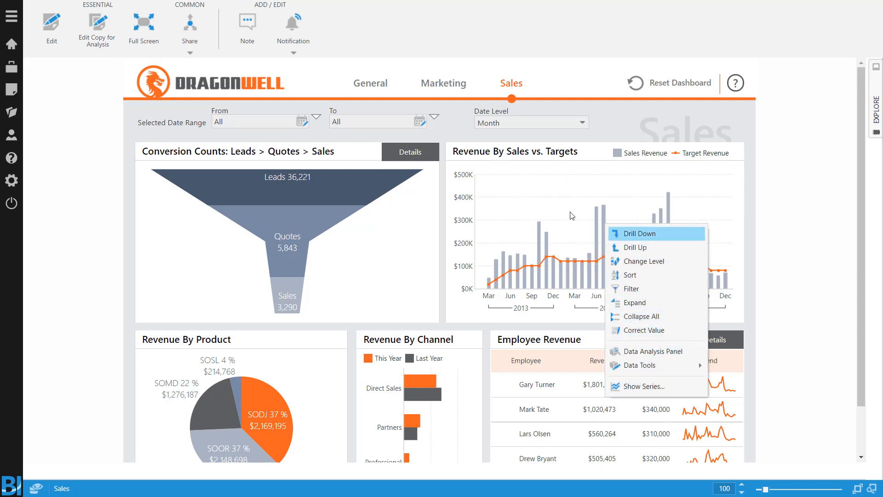
pyautogui.rightClick(361, 193)
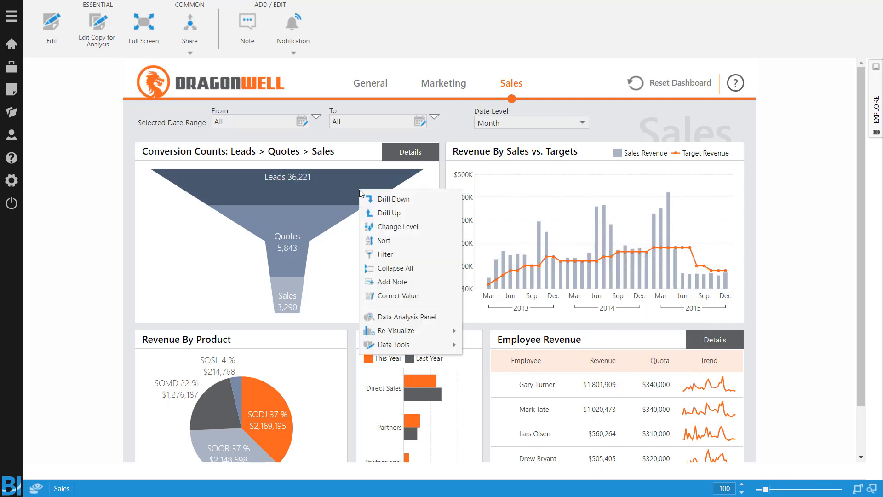
pyautogui.click(386, 331)
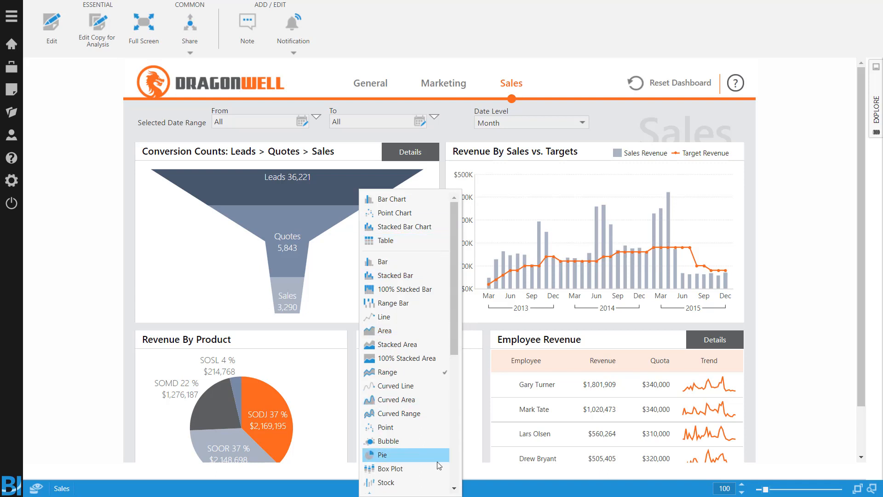
pyautogui.click(335, 366)
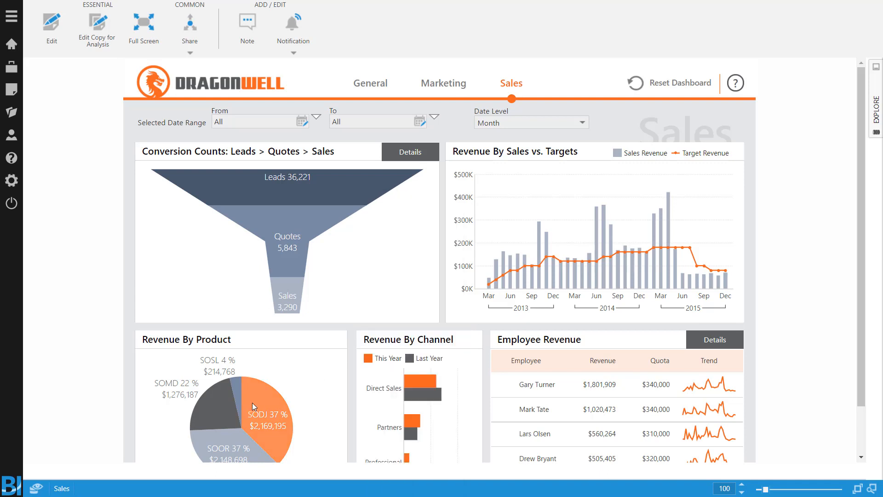
# Step: Re-visualize the Revenue By Product pie chart as a Bar chart
pyautogui.scroll(-2, 257, 391)
pyautogui.rightClick(265, 335)
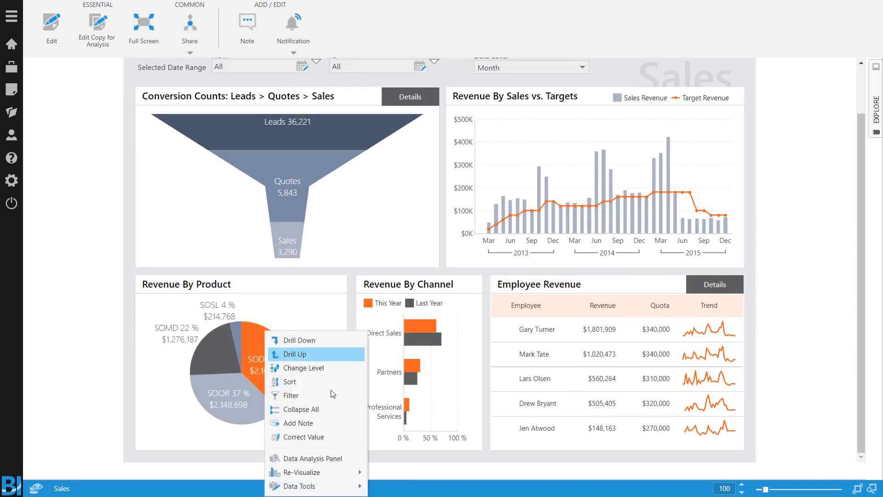
pyautogui.click(316, 472)
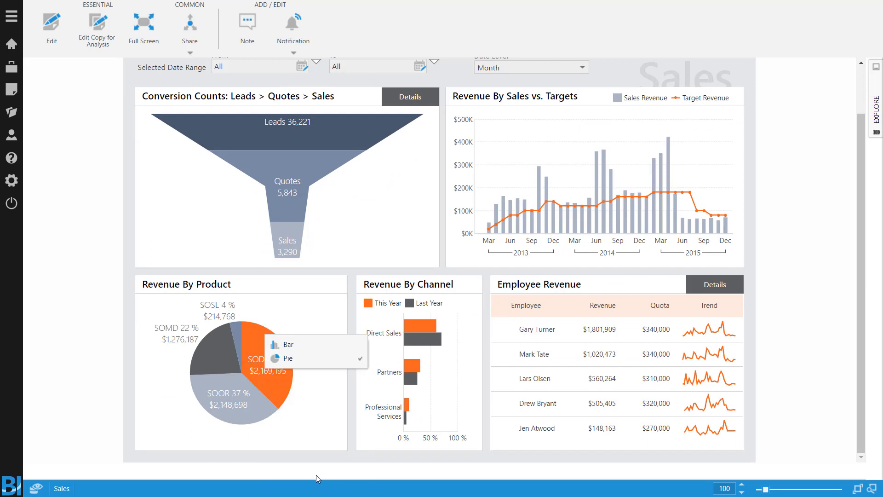
pyautogui.click(321, 346)
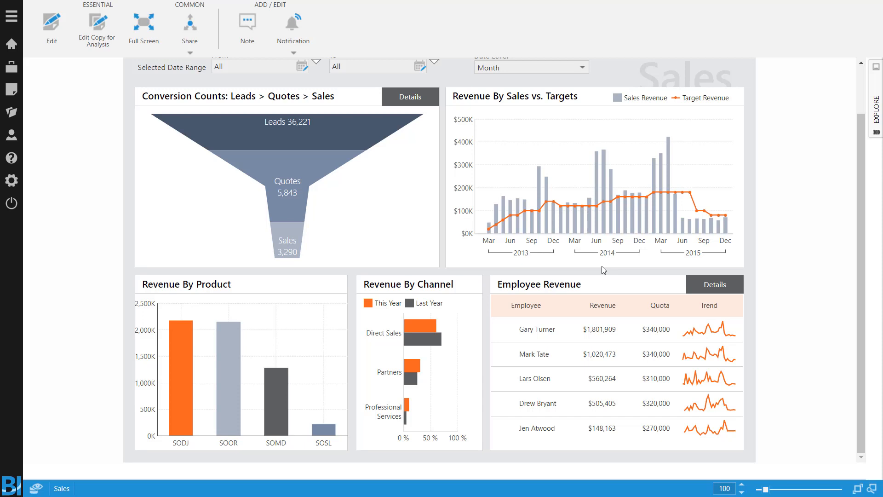
pyautogui.hotkey('alt', 'Tab')
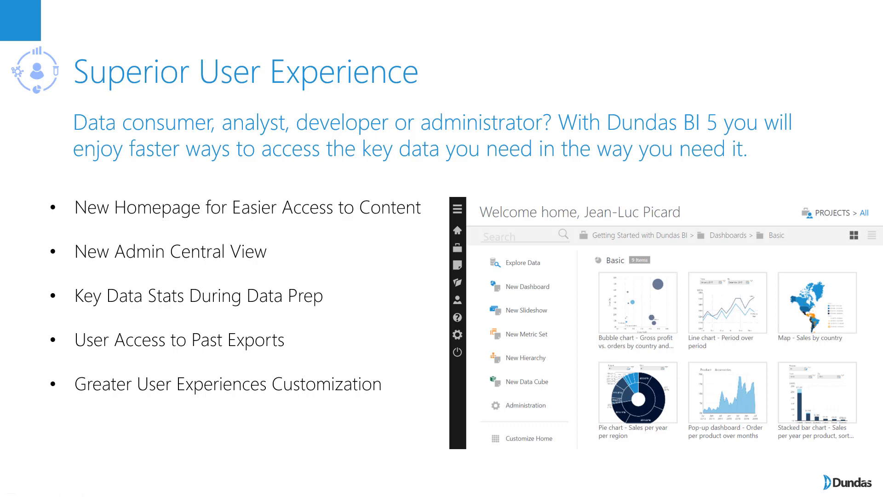
pyautogui.click(399, 275)
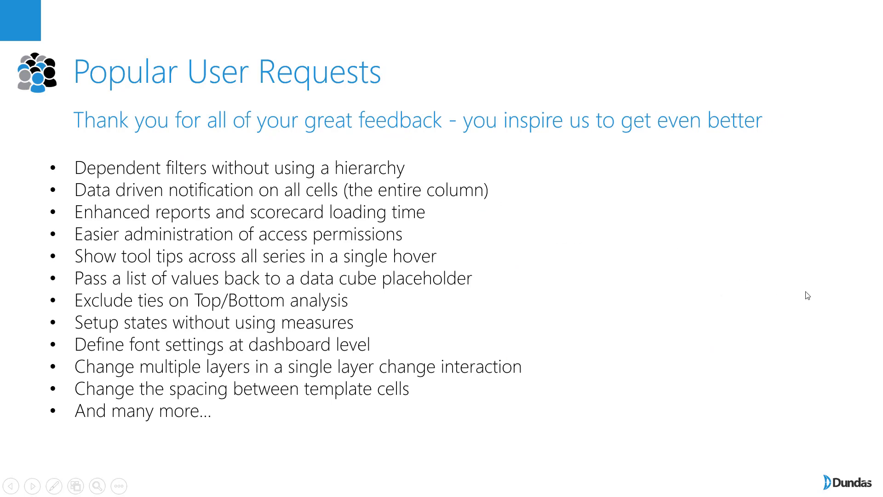